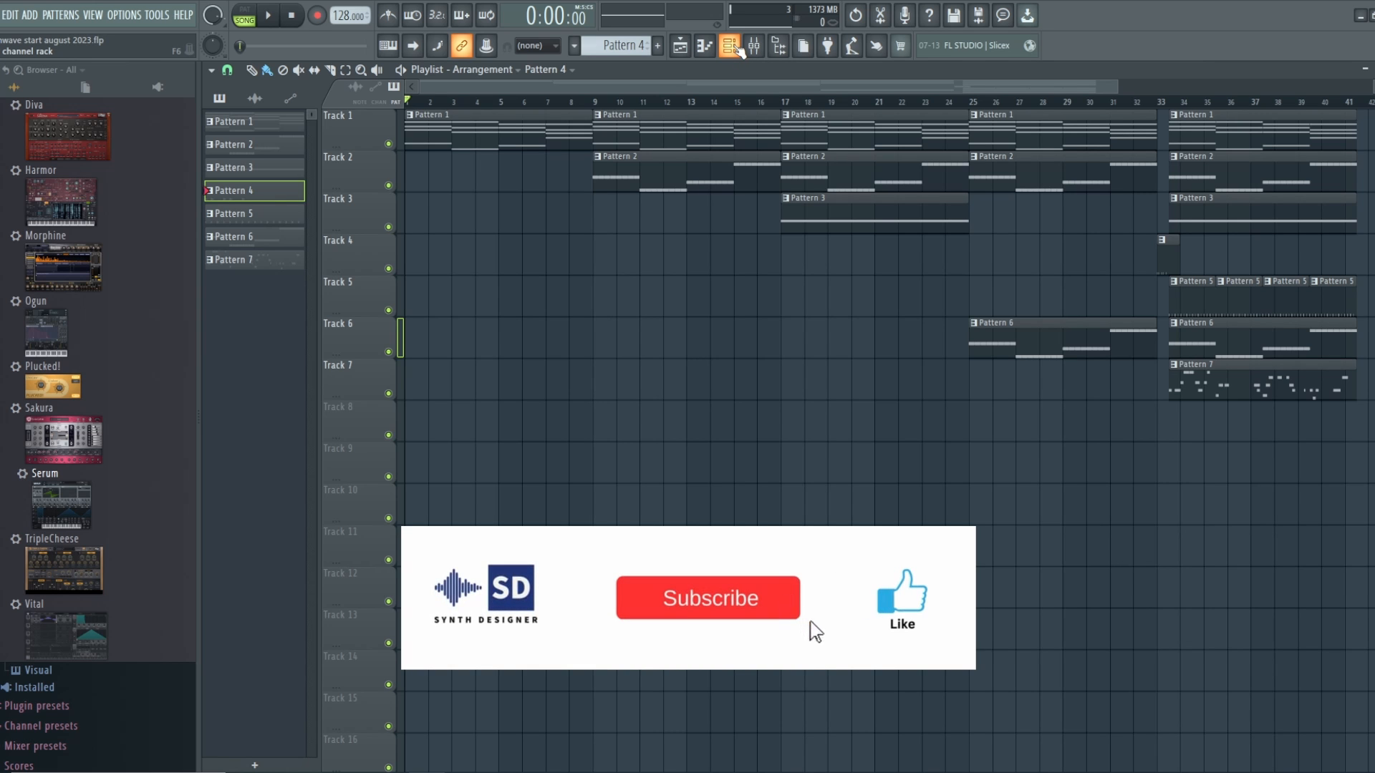
Open the first Serum instrument from the channel rack and audition Pattern 1 on its own in pattern mode.
click(729, 45)
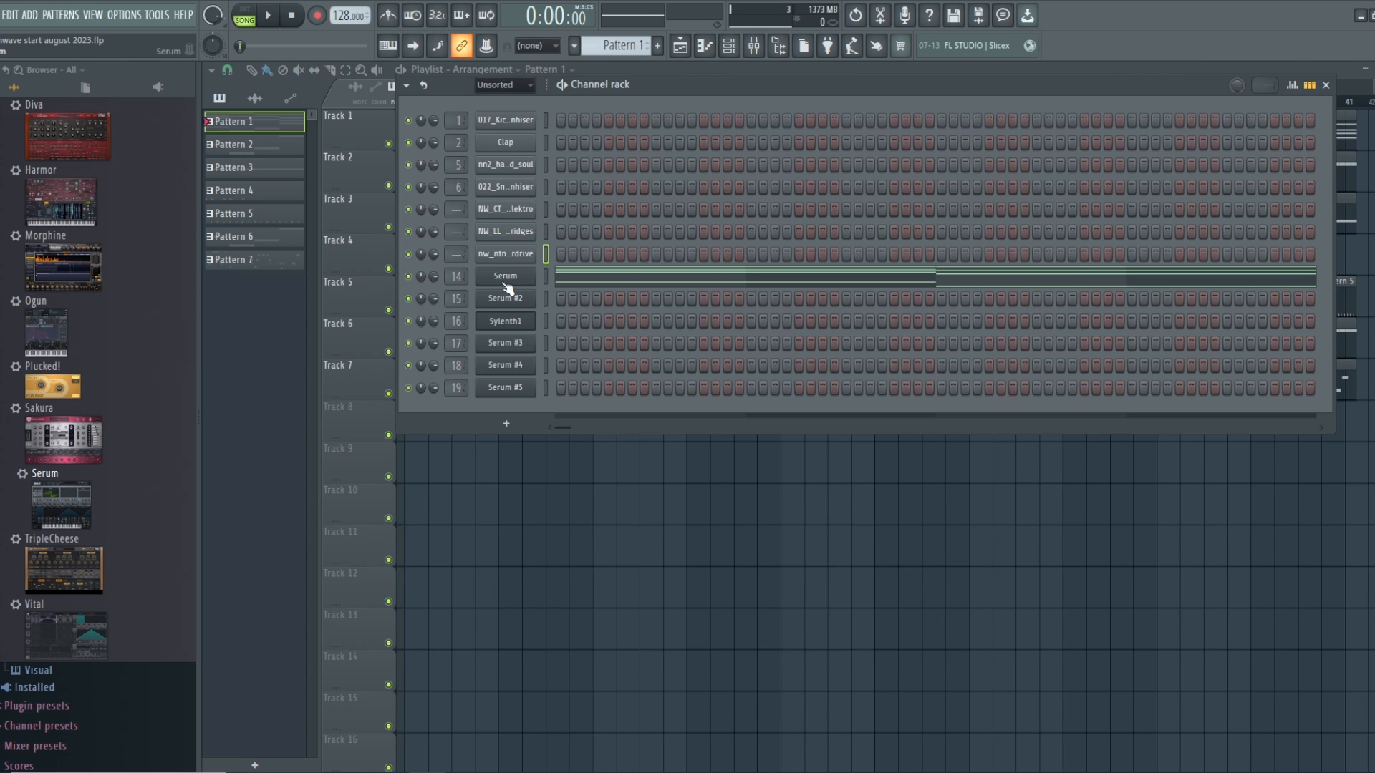
click(505, 280)
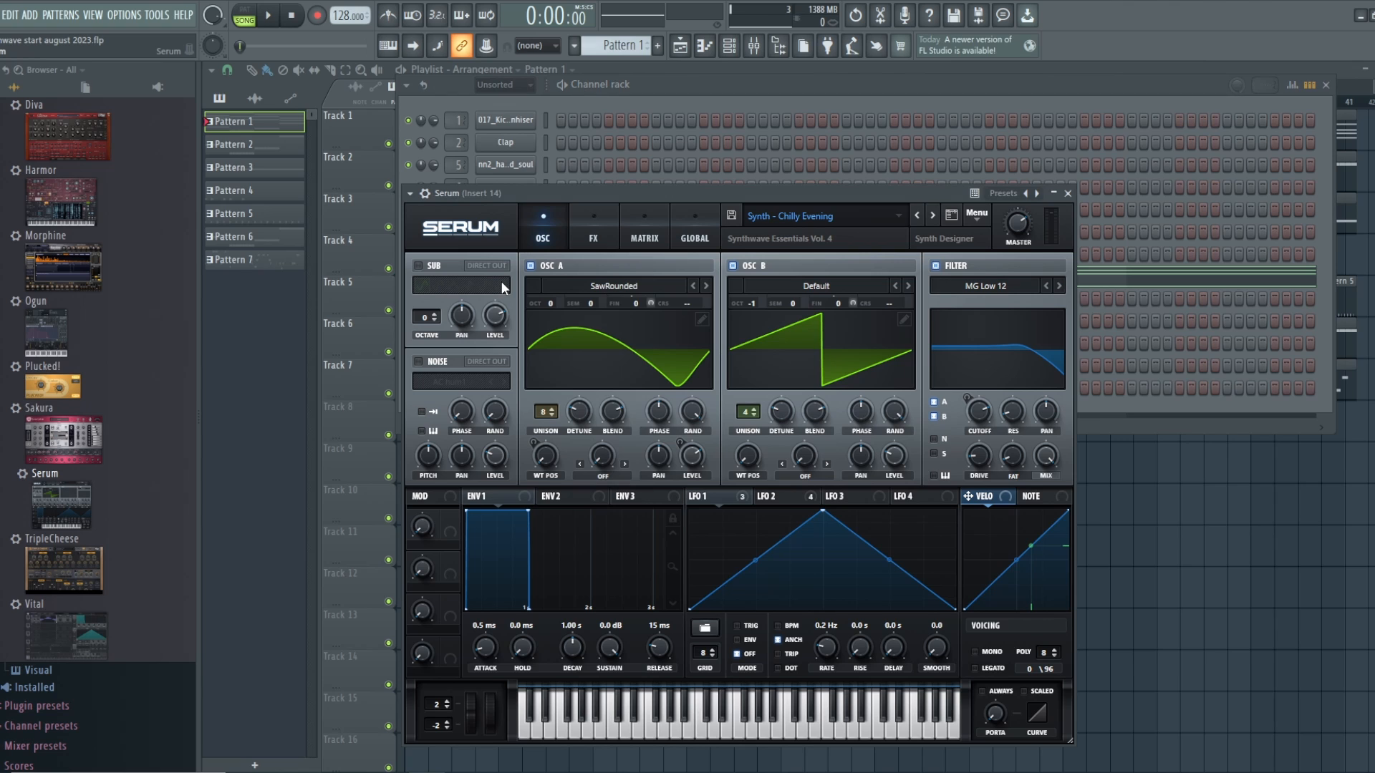
click(244, 10)
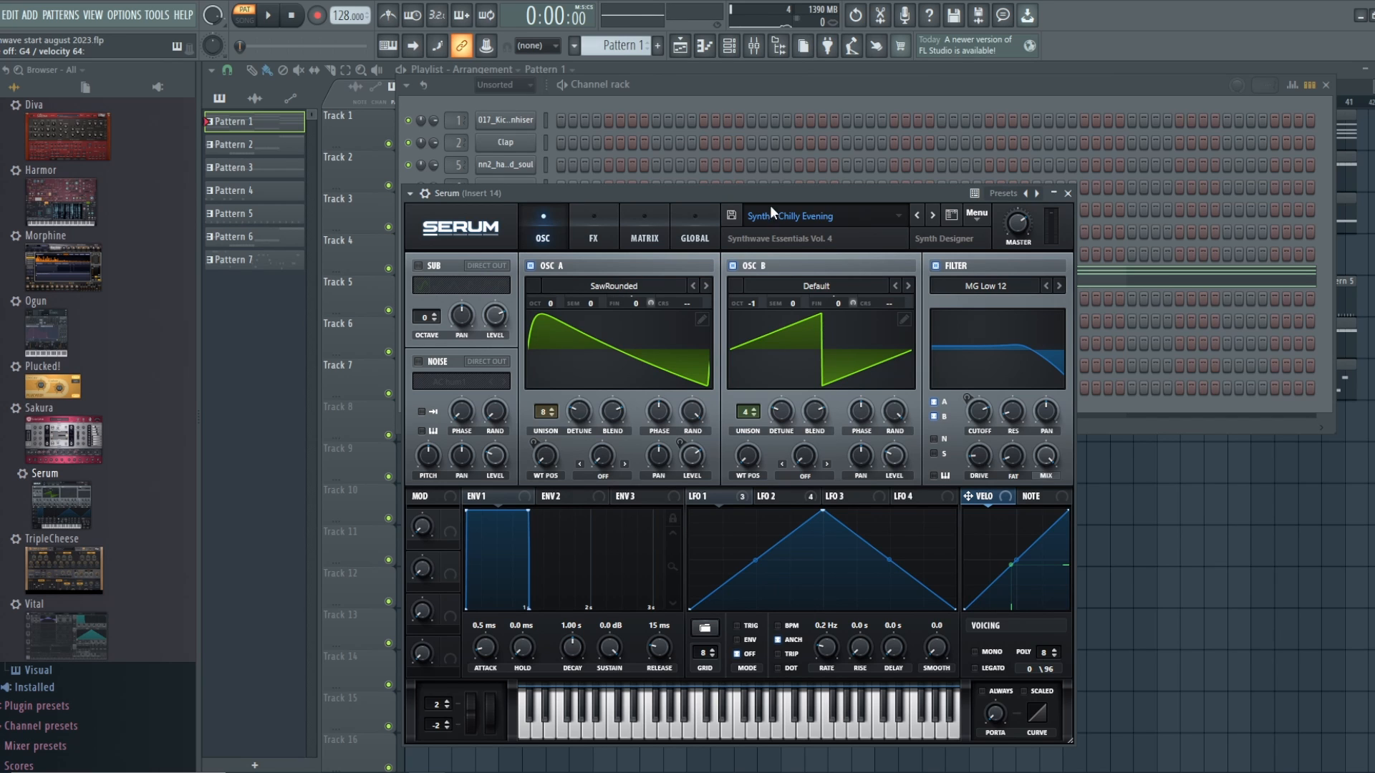
click(269, 17)
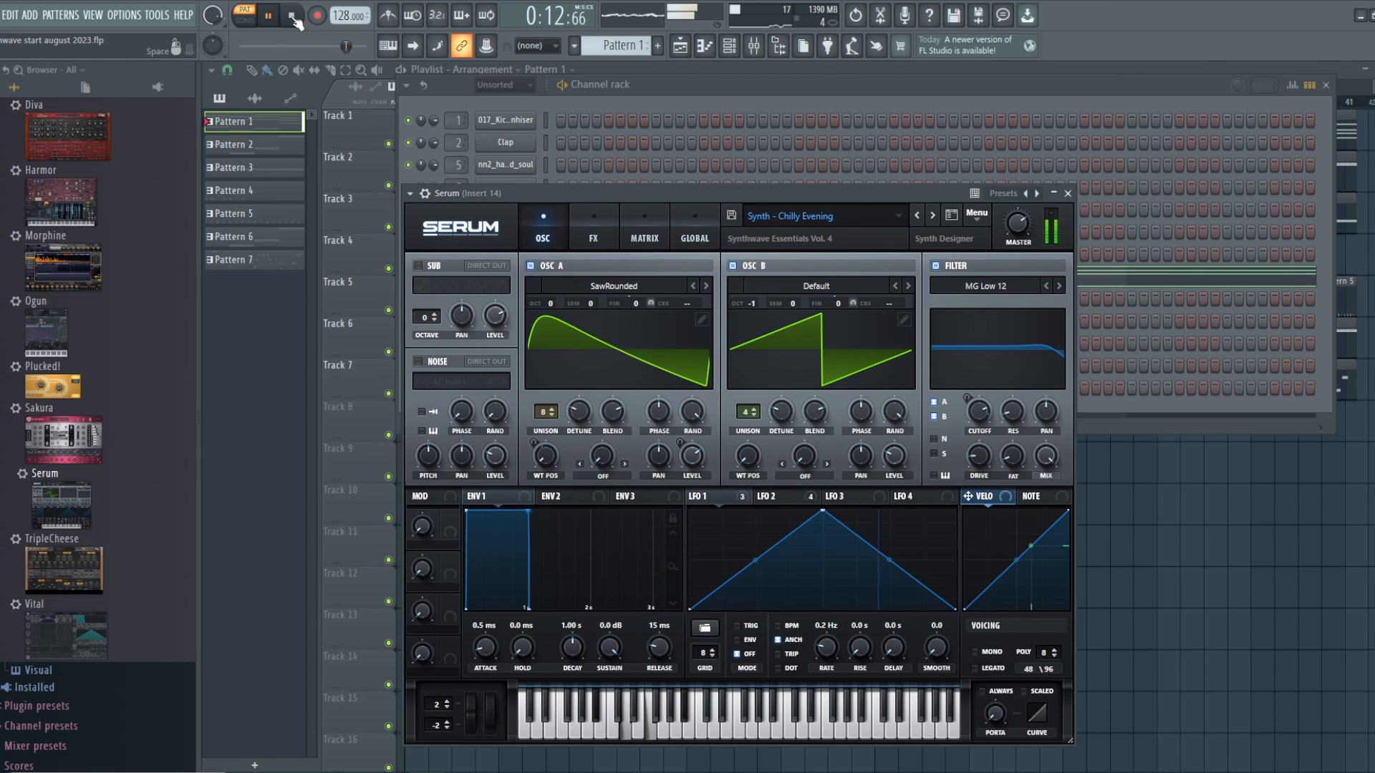
click(292, 17)
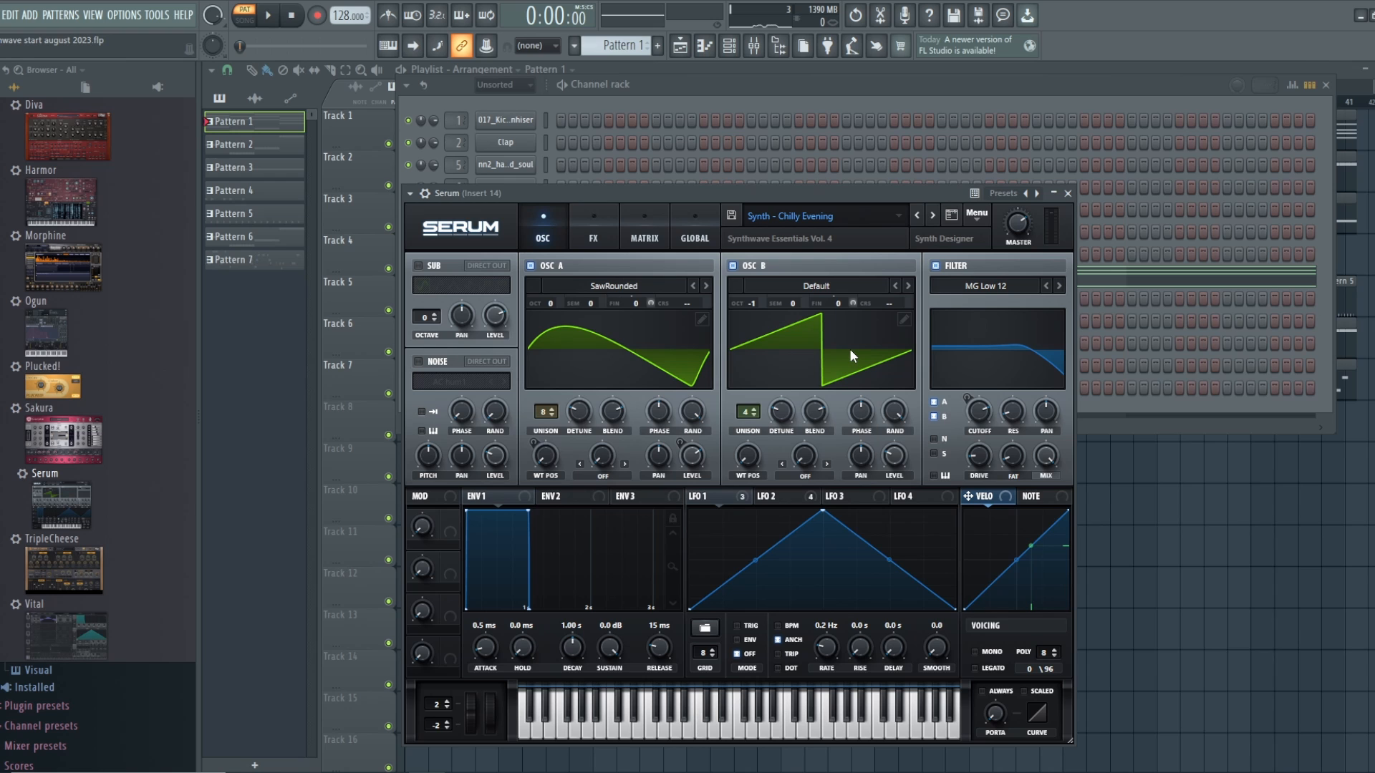
Inspect the Chilly Evening preset's effects chain and mute oscillator A to hear oscillator B alone.
click(593, 238)
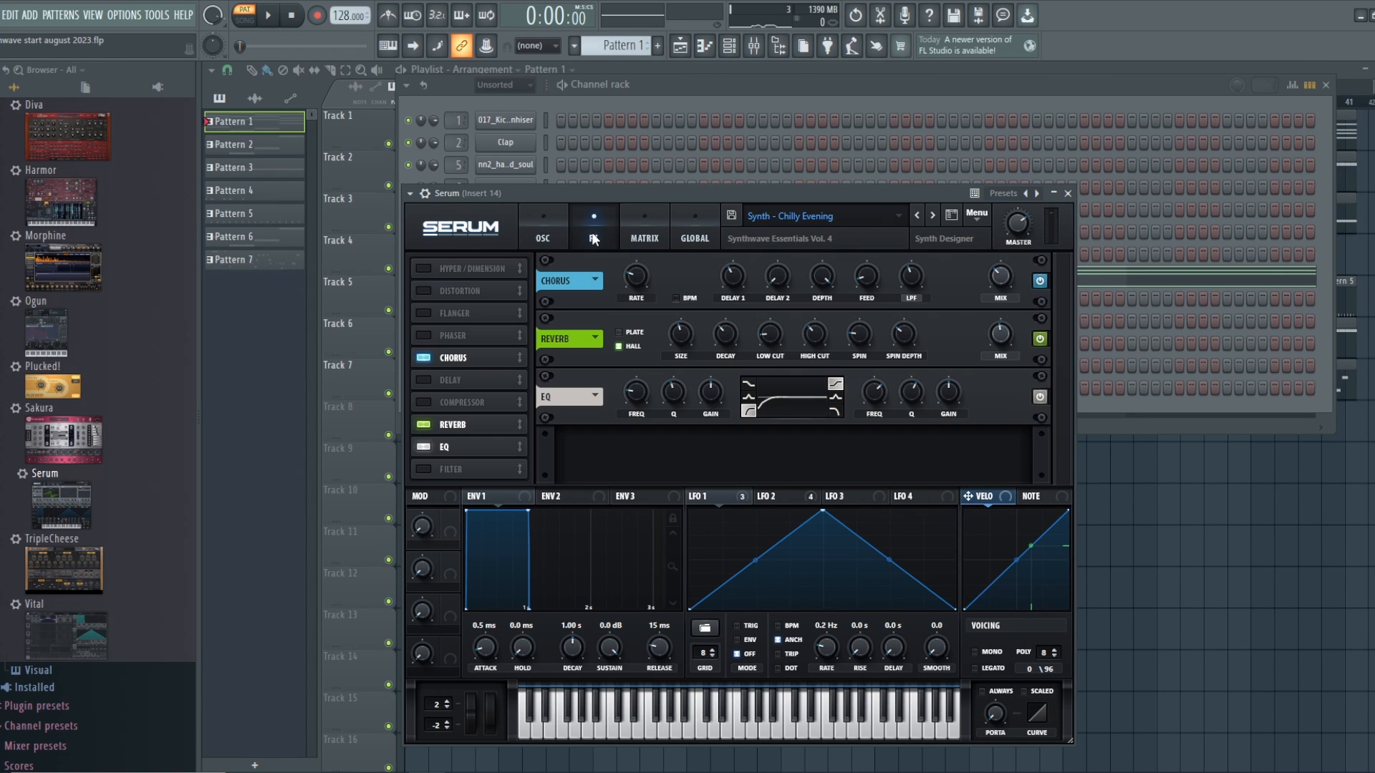
click(542, 238)
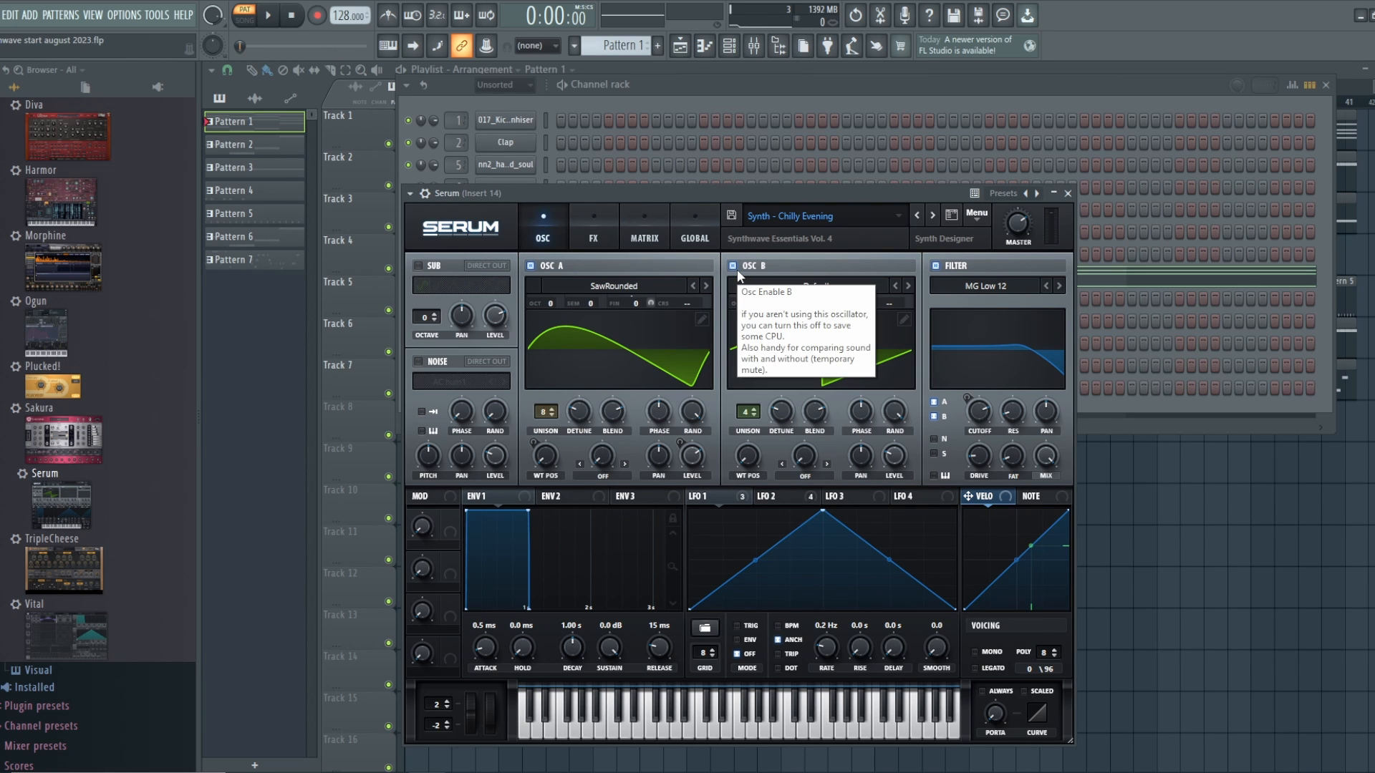
click(530, 268)
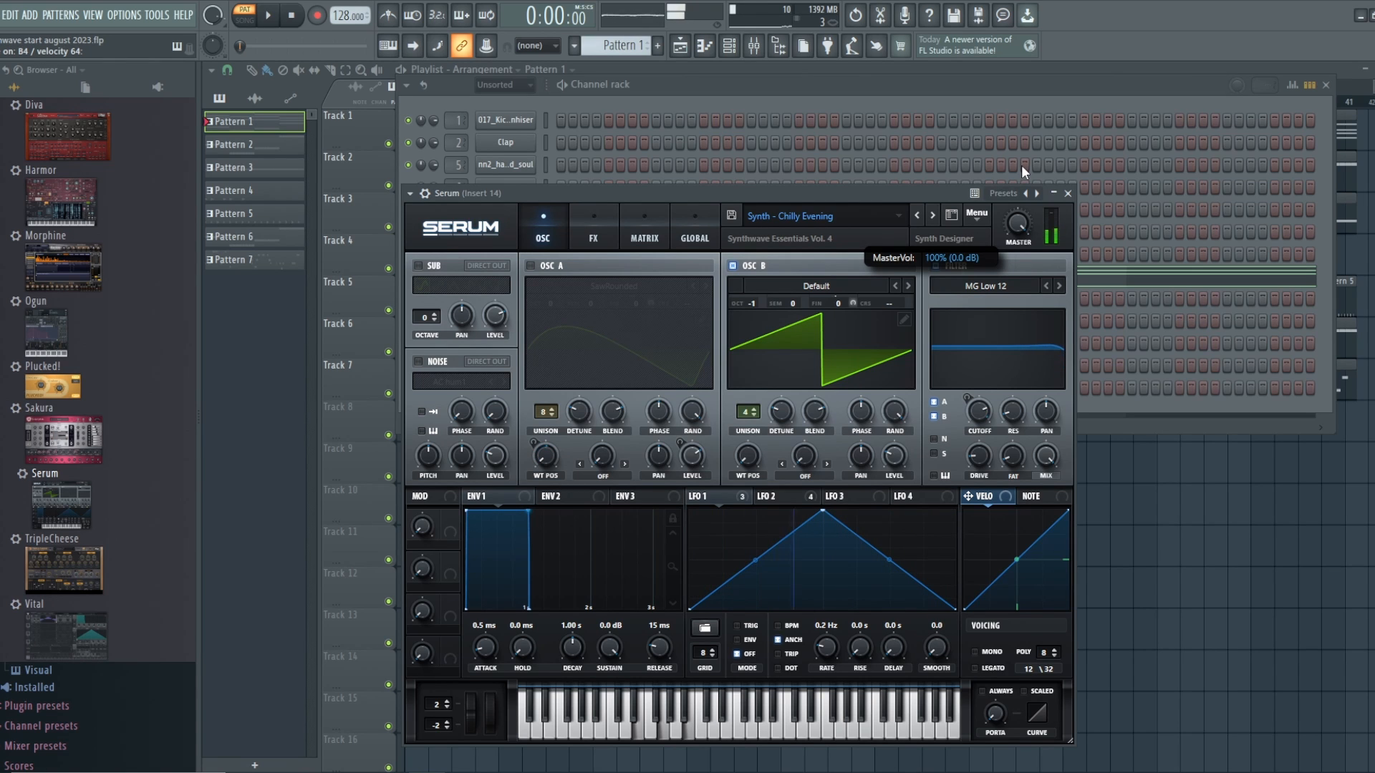
Compare the settings of LFO 1 and LFO 2 and check which parameters they modulate.
click(728, 491)
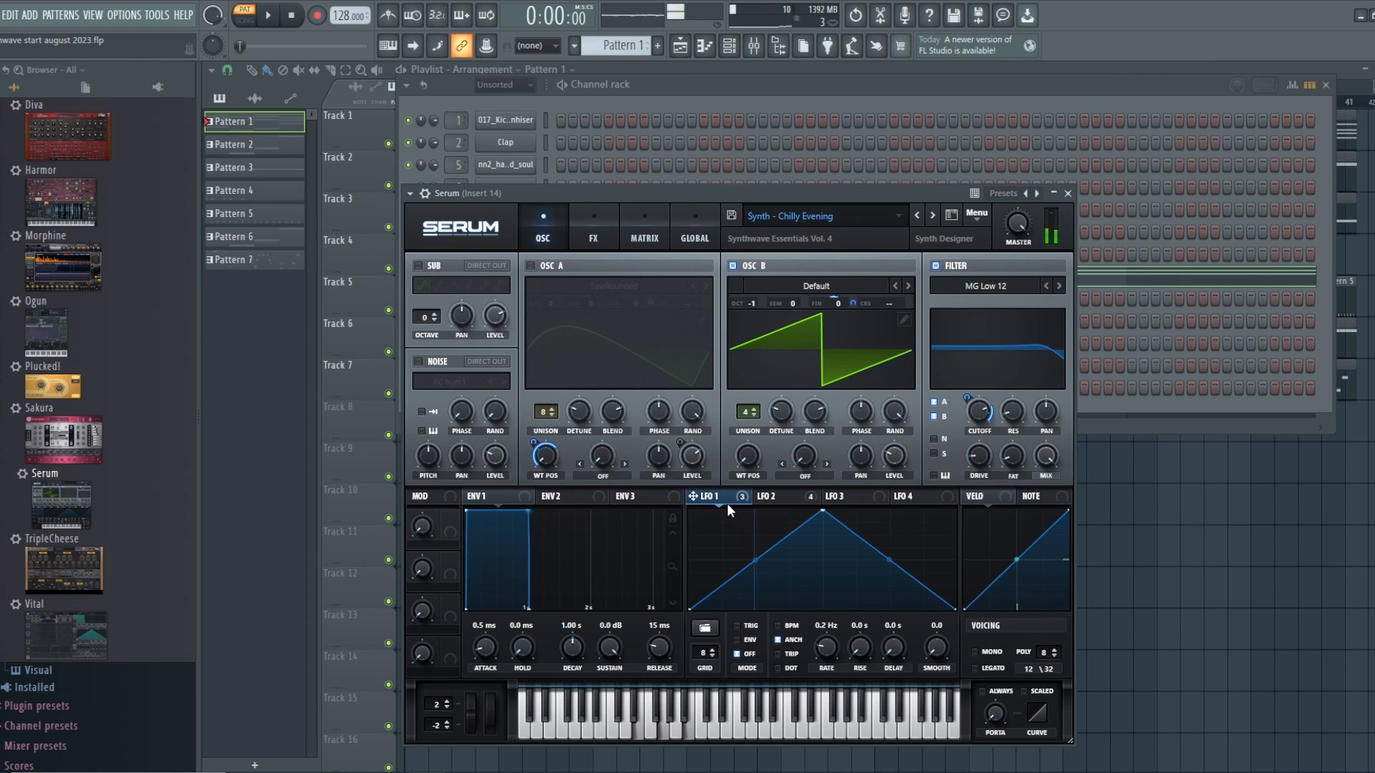
mouse_move(728, 504)
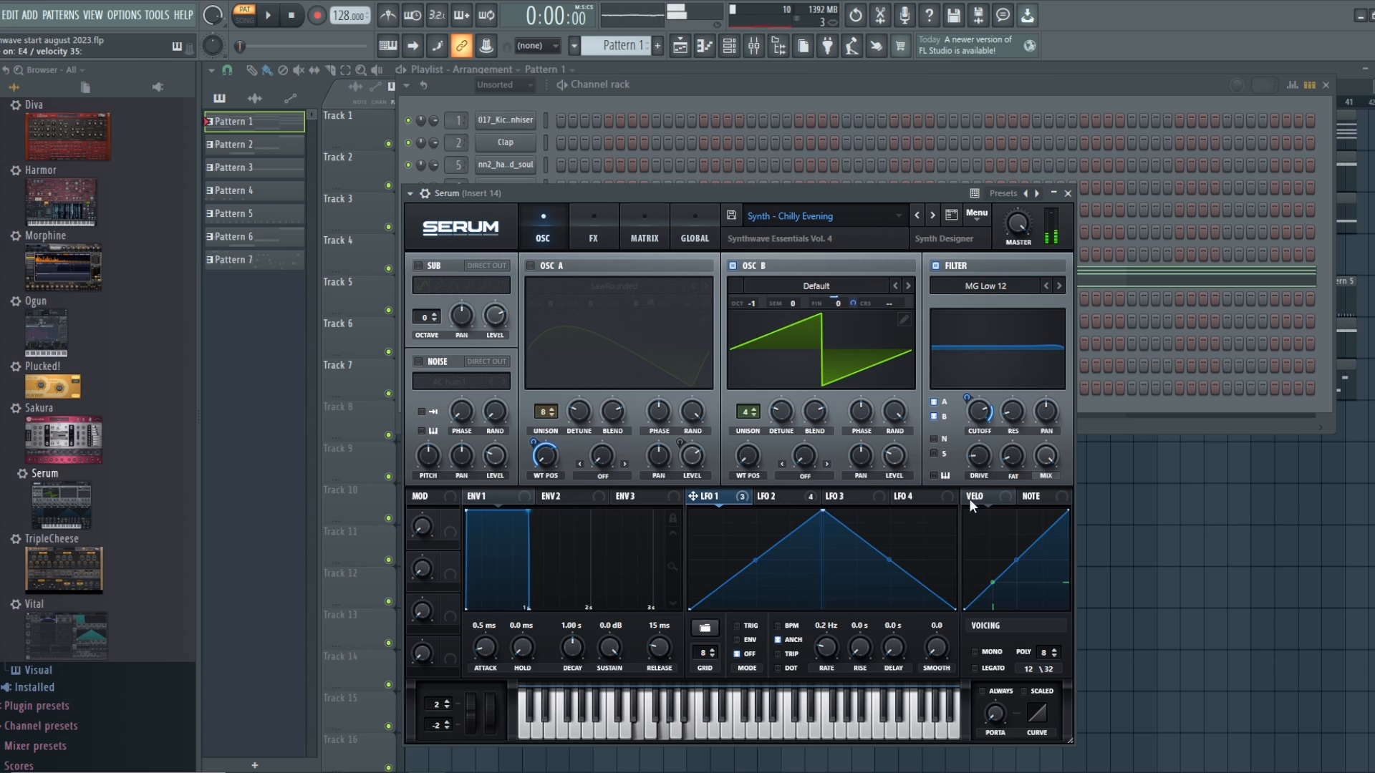
click(792, 488)
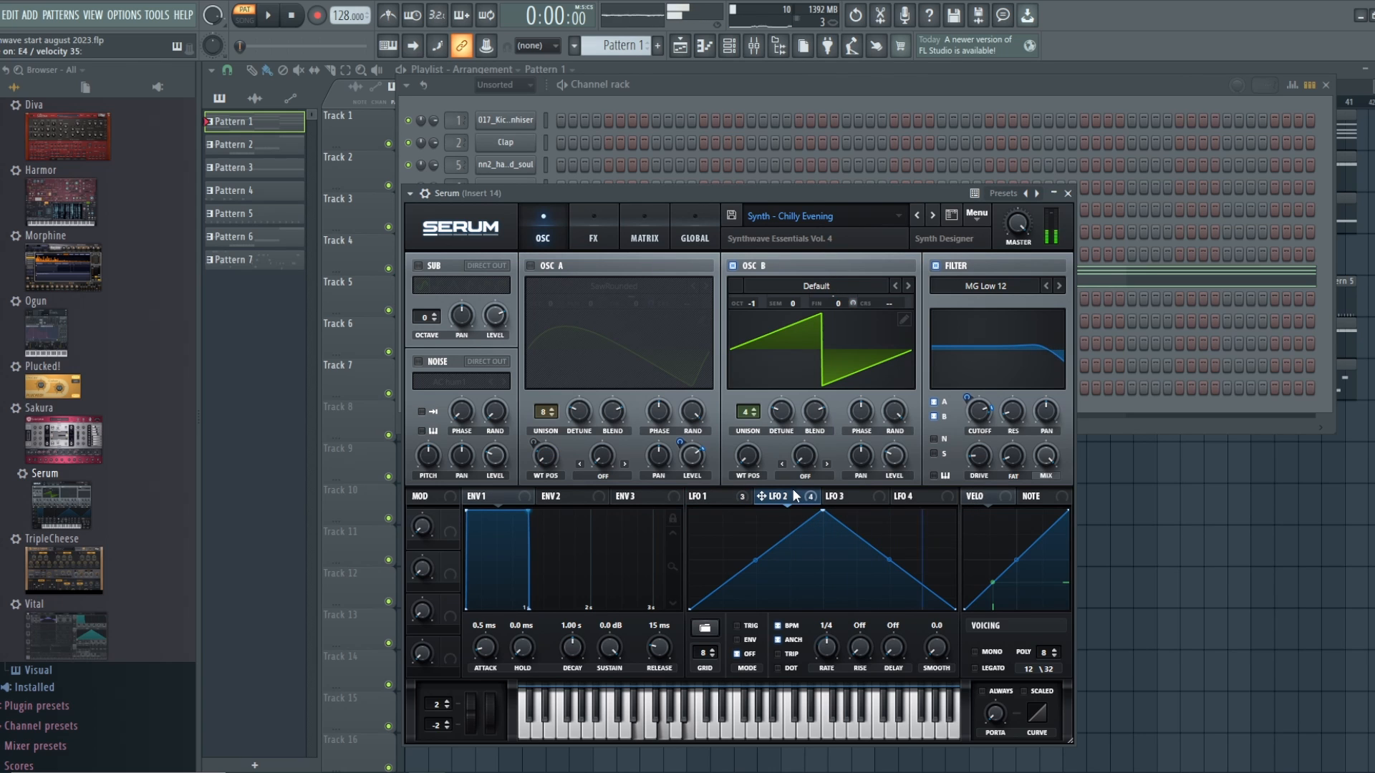
right_click(725, 490)
click(725, 490)
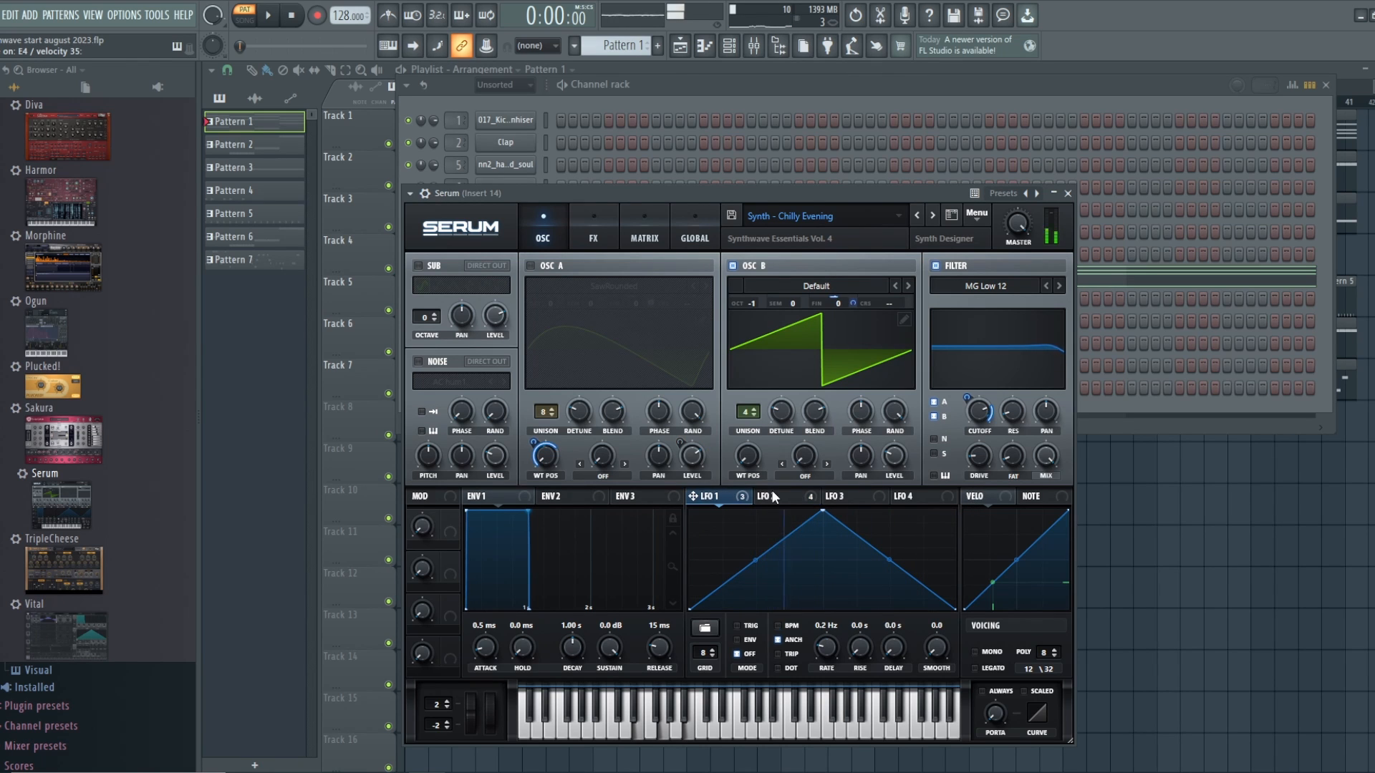
mouse_move(774, 500)
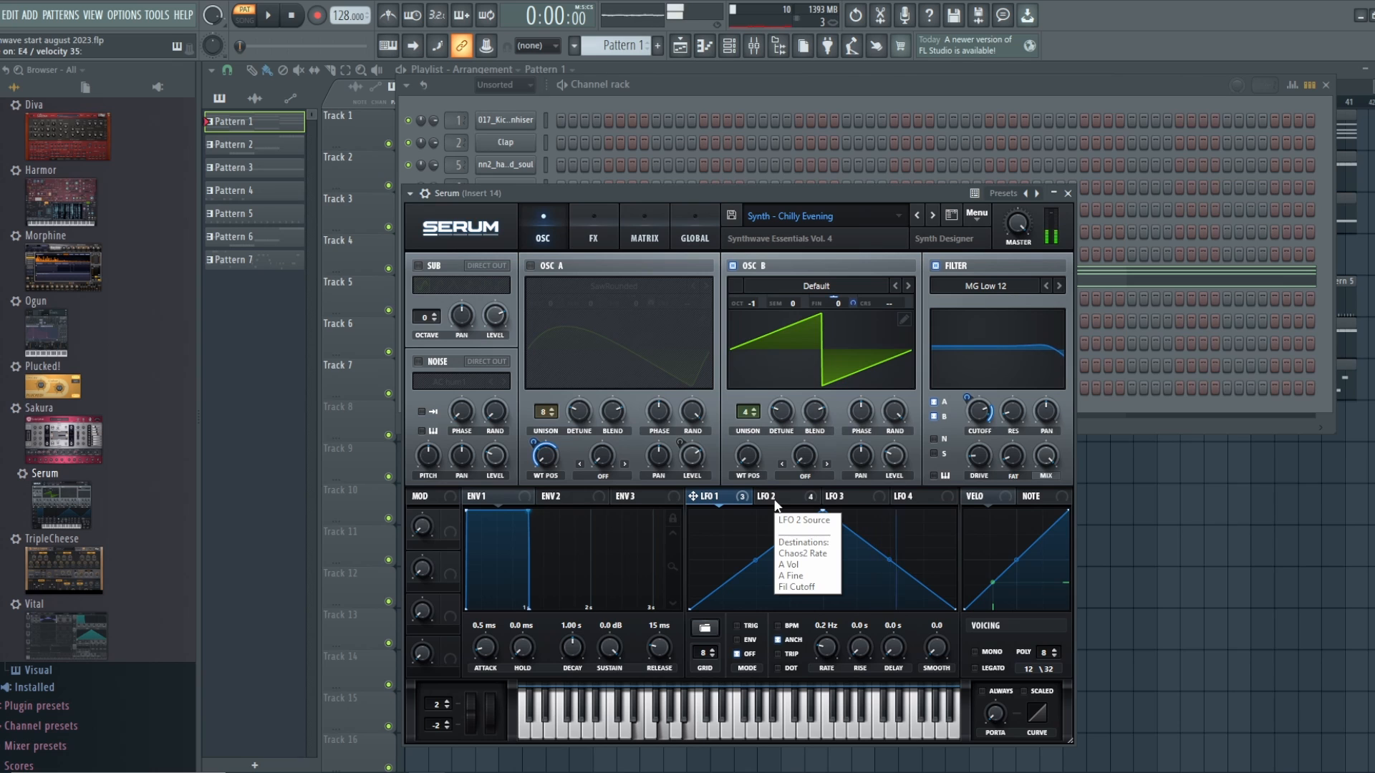
Review the preset's effects and modulation matrix assignments, and return to the oscillator page.
click(593, 239)
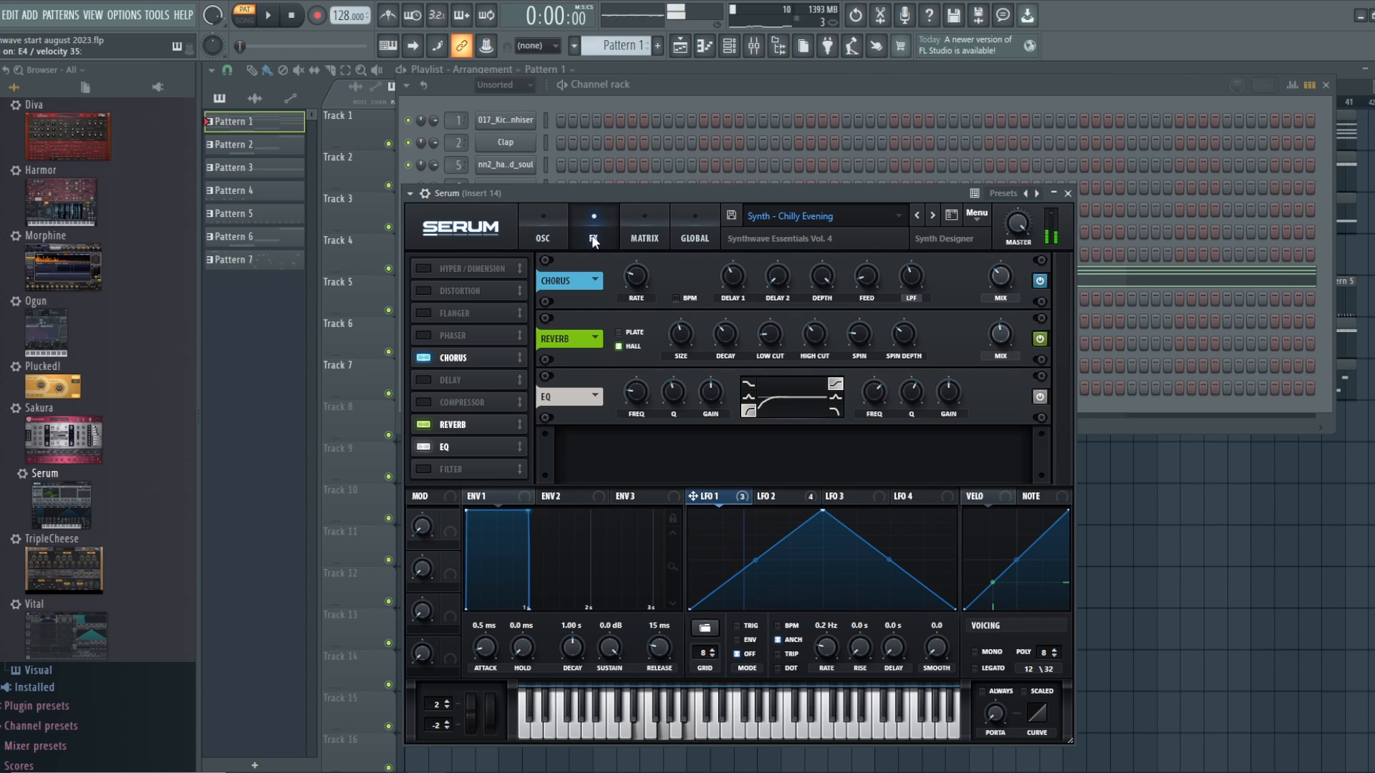
click(655, 226)
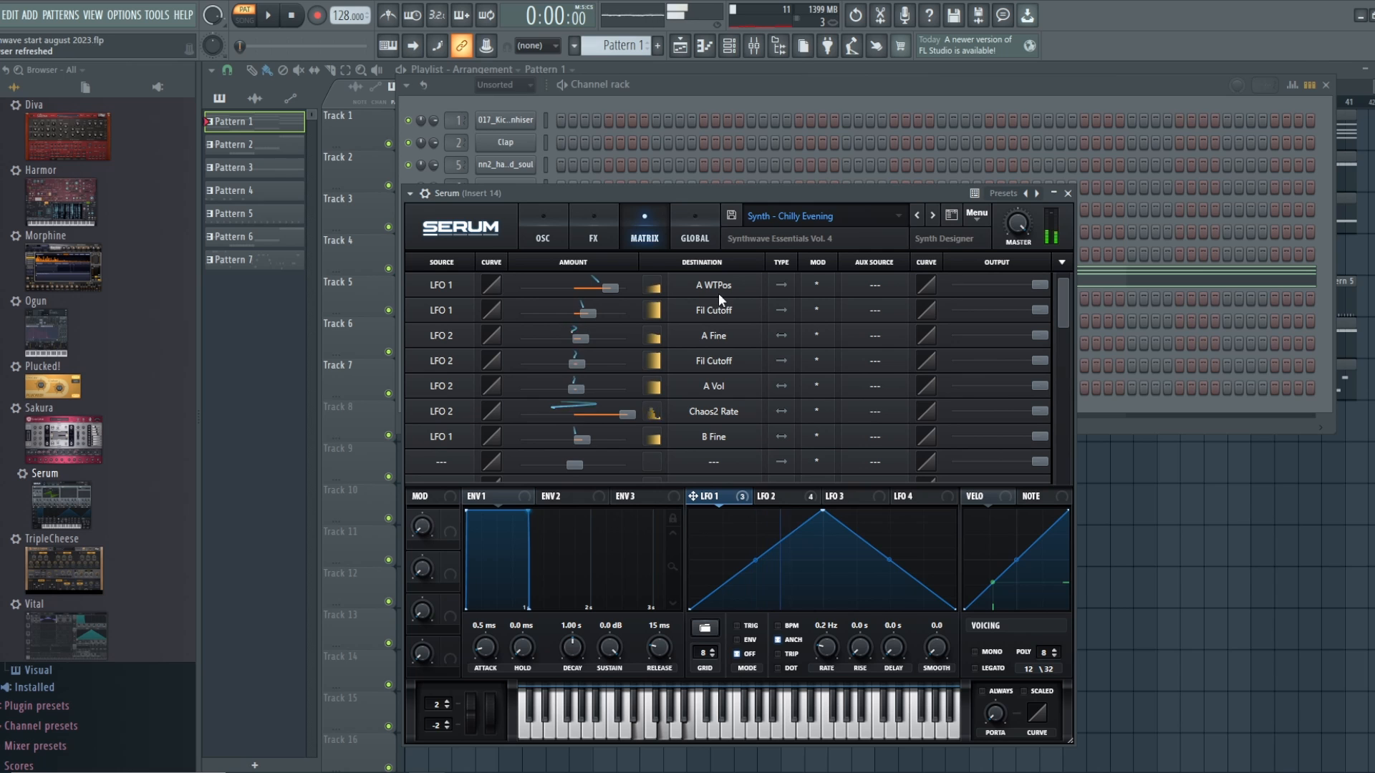
click(551, 208)
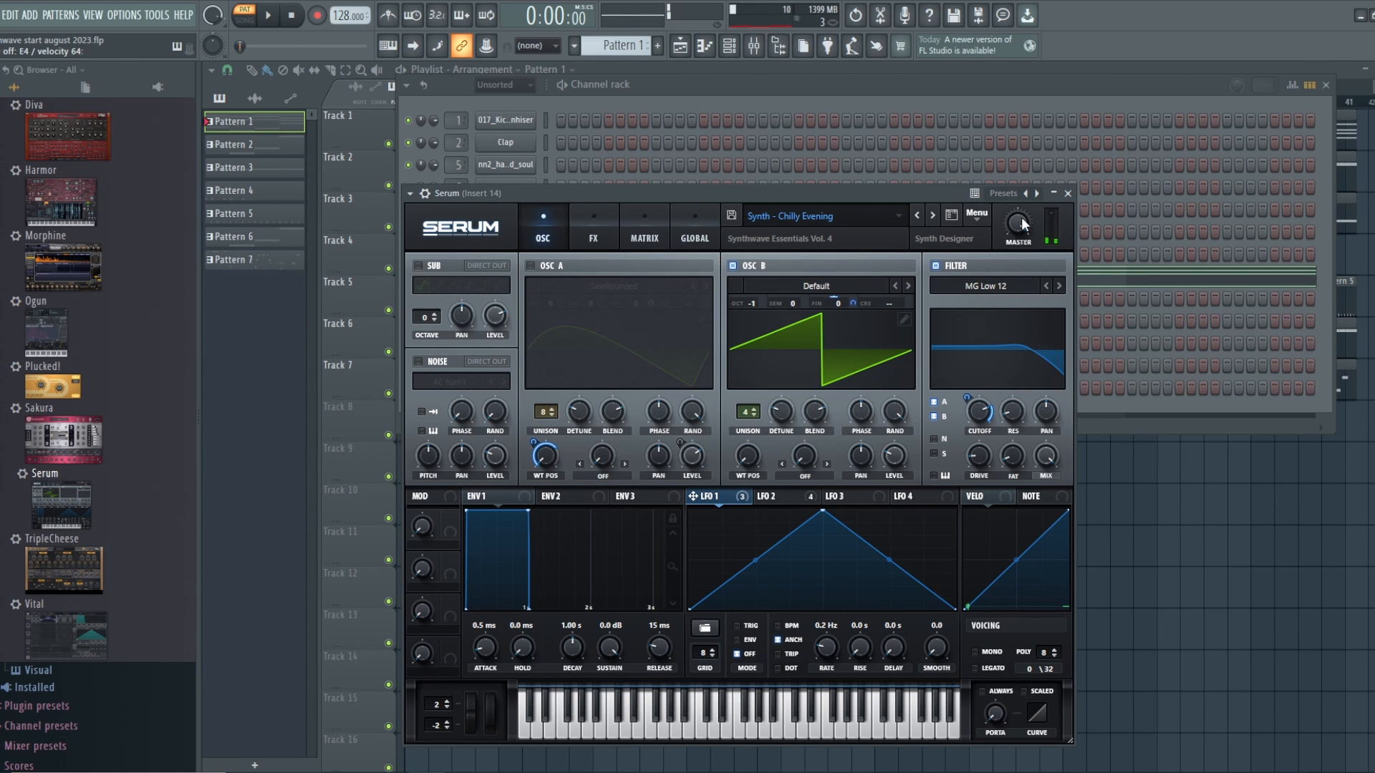
Re-enable oscillator A and mute oscillator B to hear the SawRounded wavetable alone.
drag(1022, 217, 1021, 267)
click(531, 265)
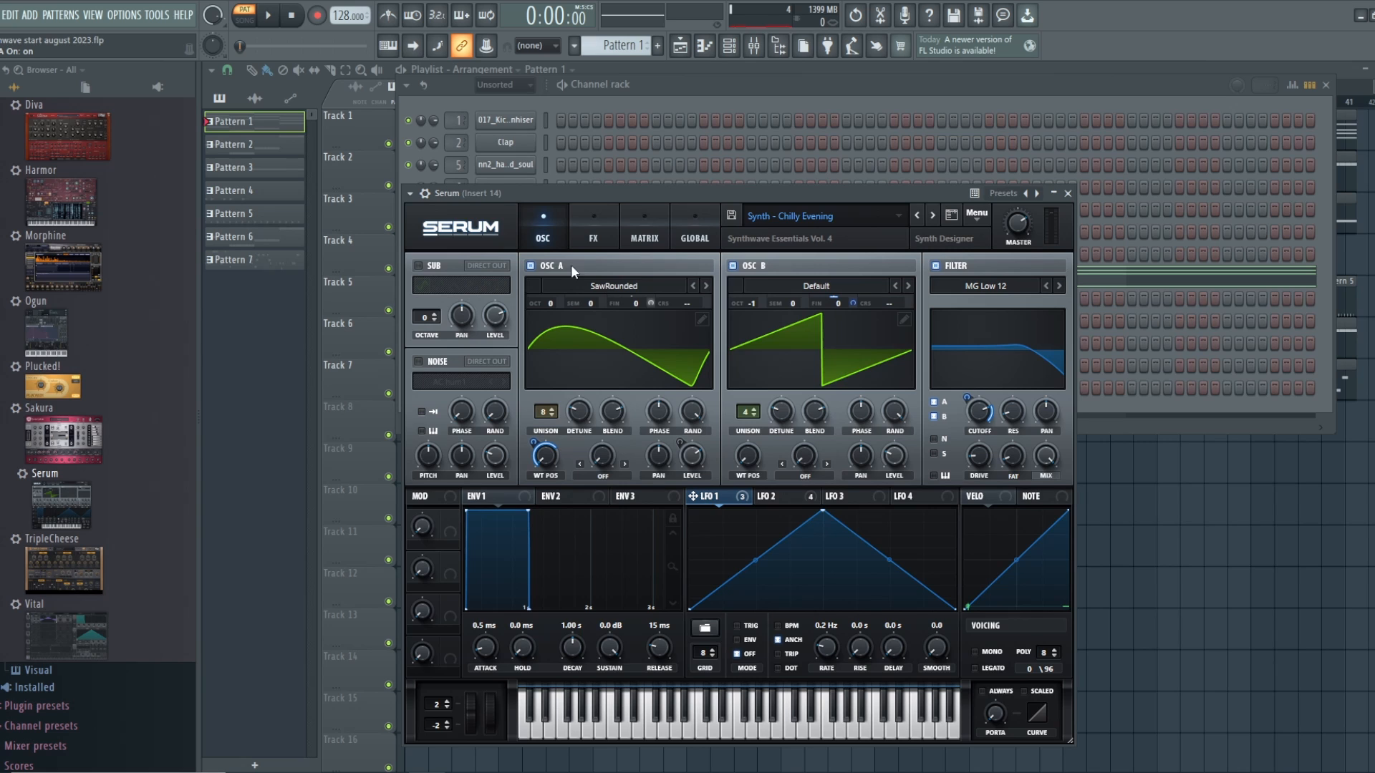
click(732, 265)
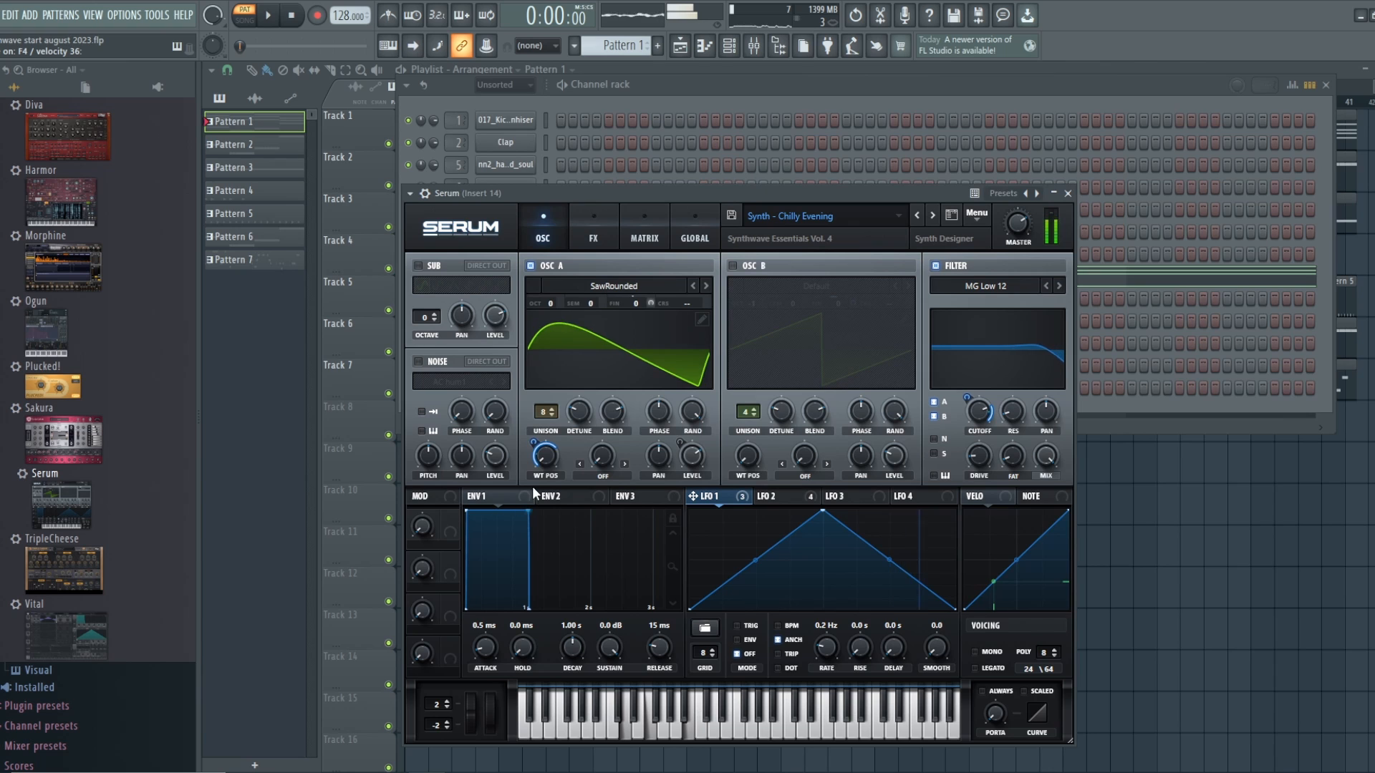
Check the LFO 1 modulation amount on oscillator A's wavetable position and re-enable oscillator B.
mouse_move(532, 442)
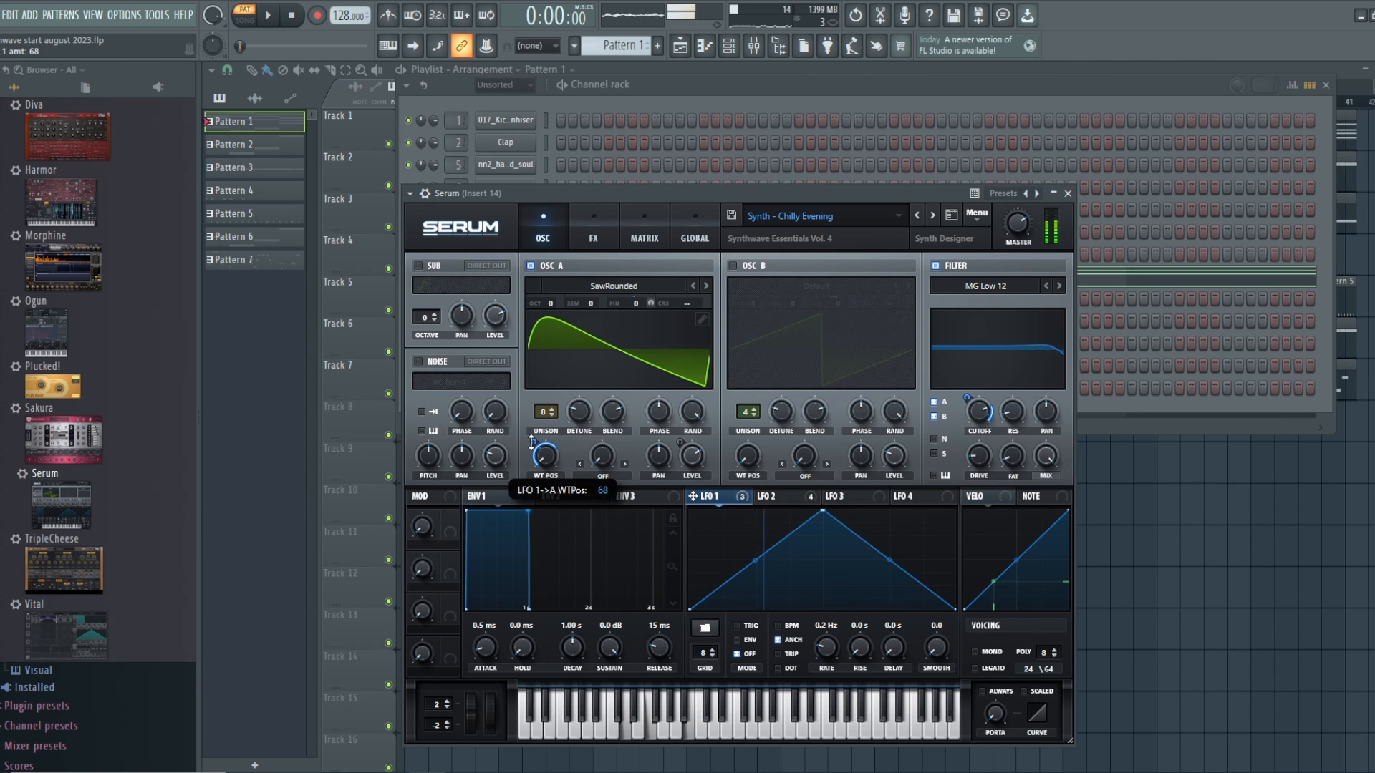
mouse_move(531, 442)
mouse_down()
mouse_move(531, 417)
mouse_move(533, 445)
mouse_up()
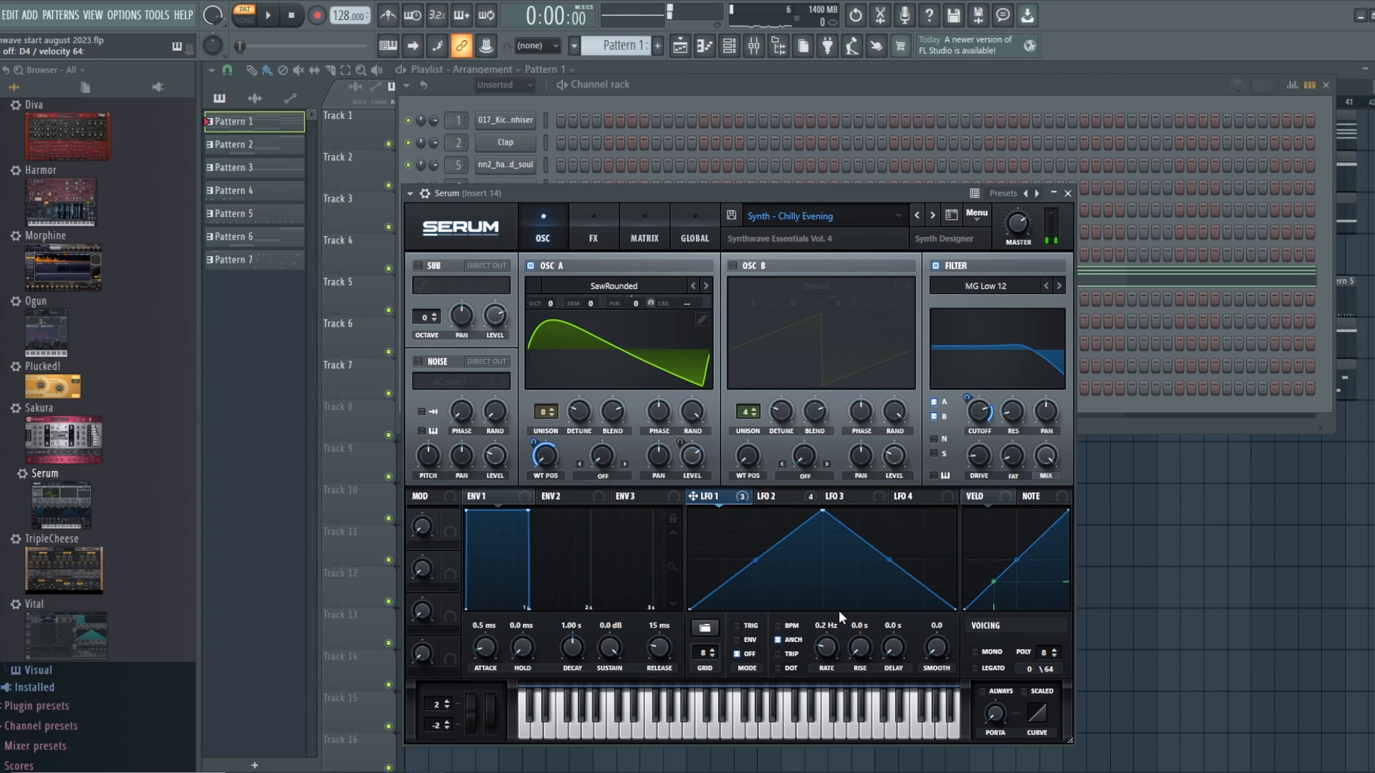
click(733, 265)
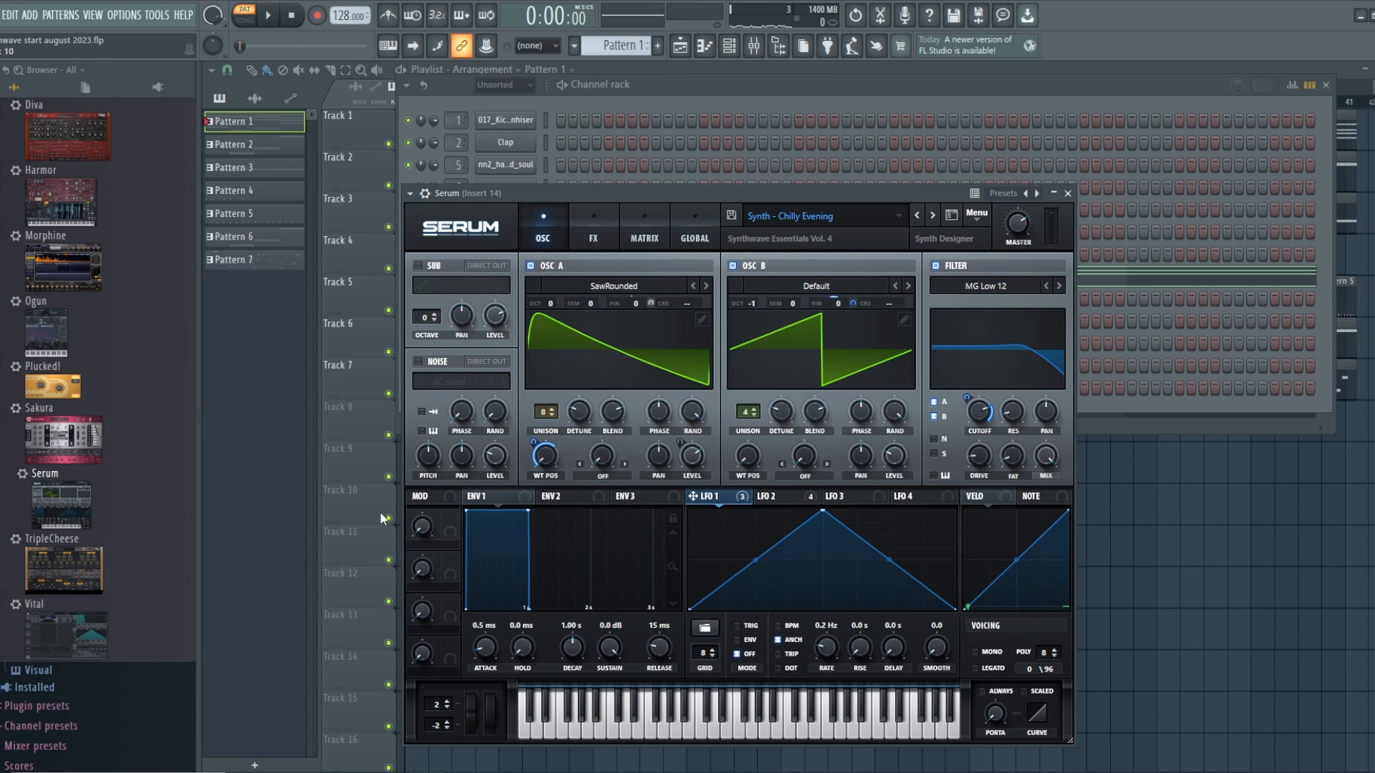
Compare the preset's sound with the chorus effect bypassed and enabled, and return to the oscillator page.
click(604, 226)
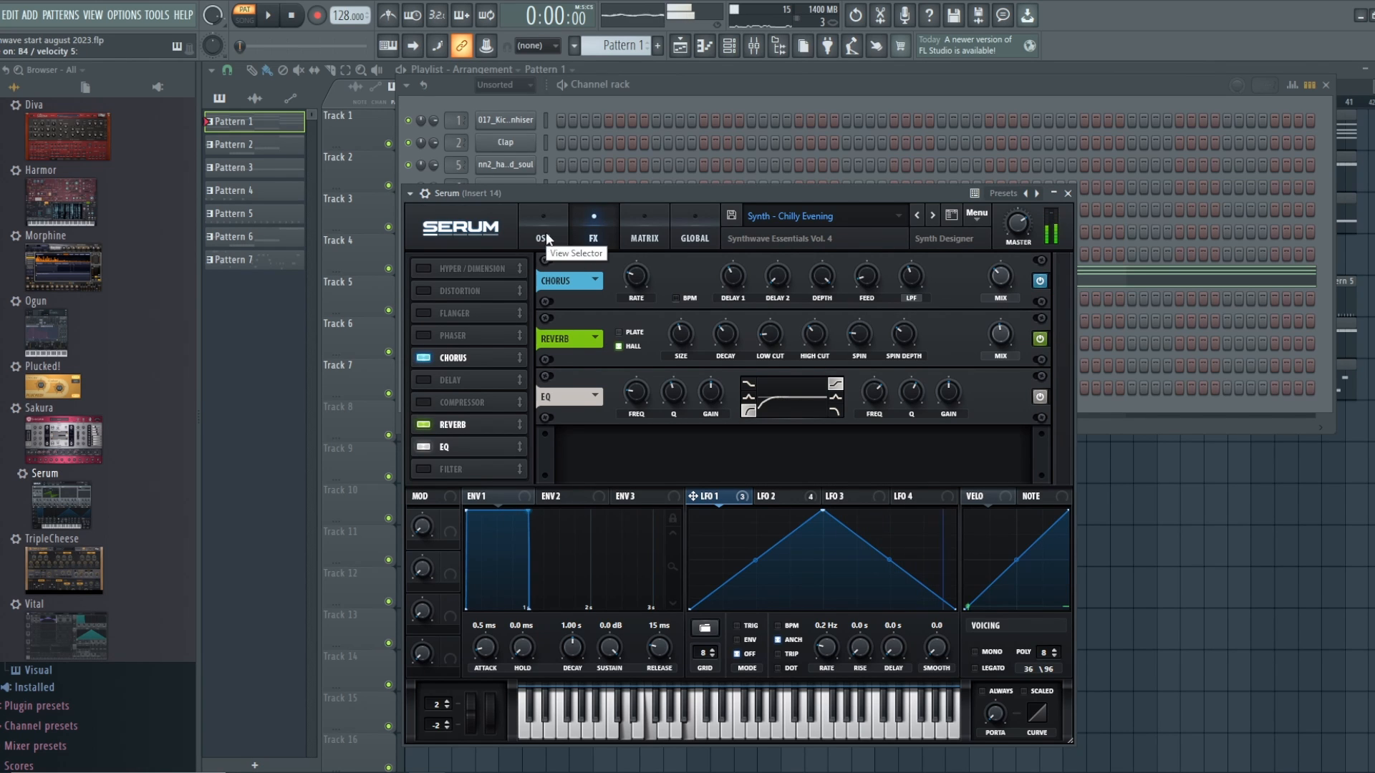
click(1040, 282)
click(1039, 282)
click(542, 230)
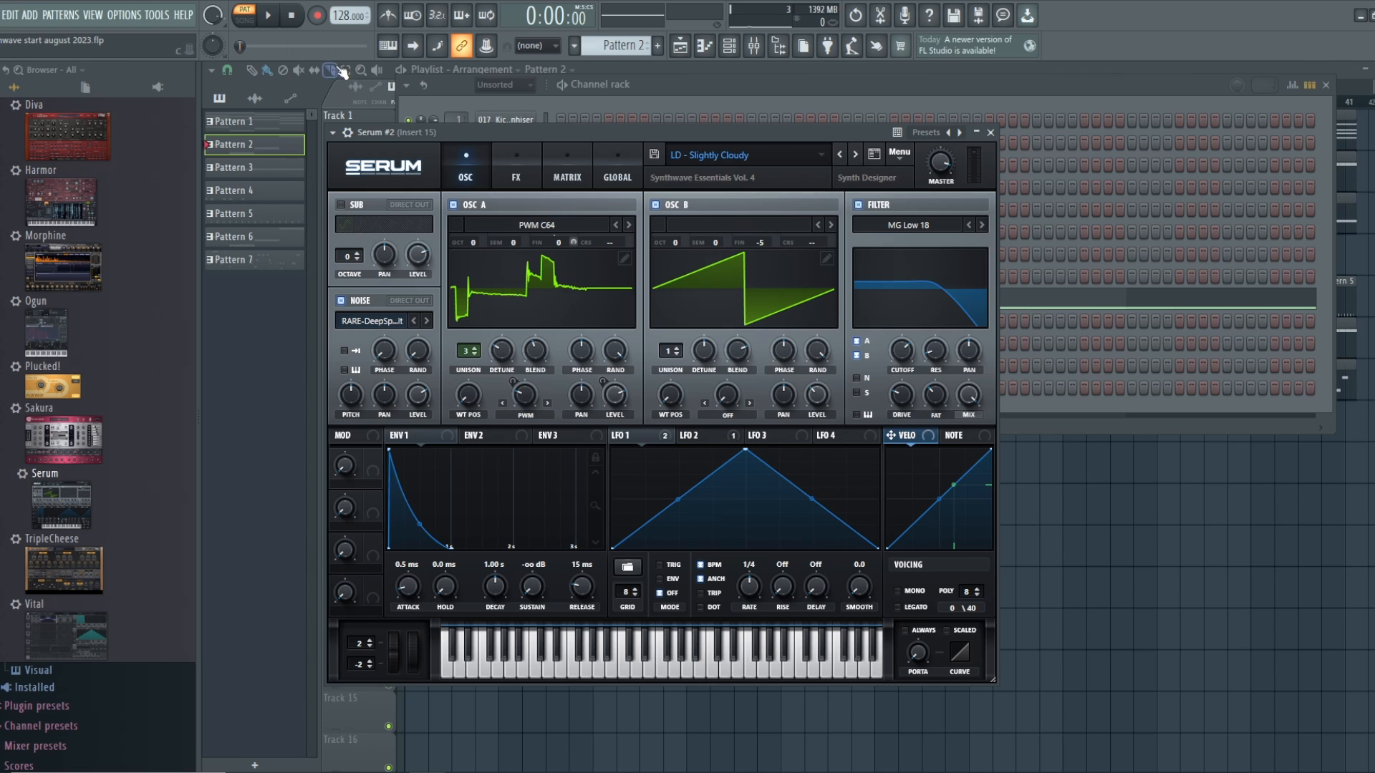
Play Pattern 2 while examining its notes in the piano roll, and return to the LD - Slightly Cloudy synth.
click(269, 17)
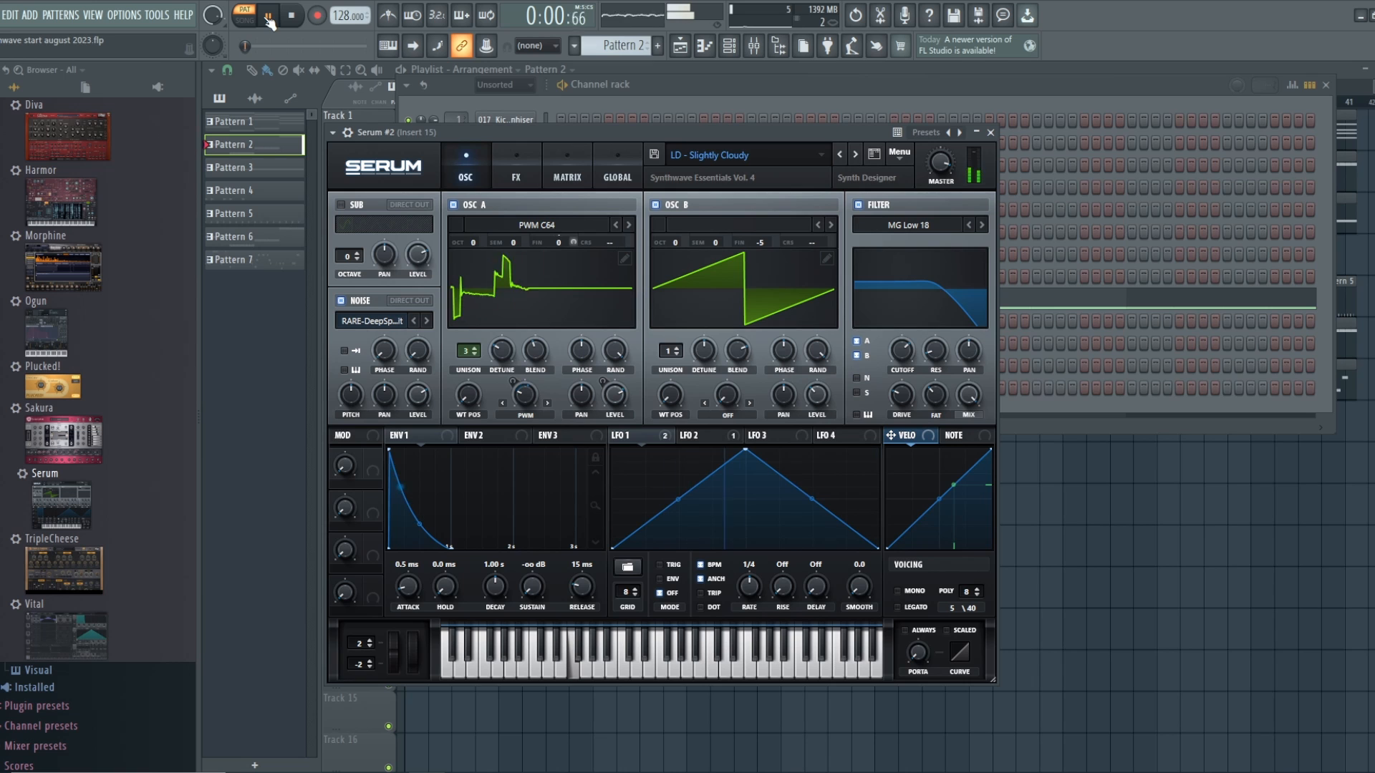
click(709, 53)
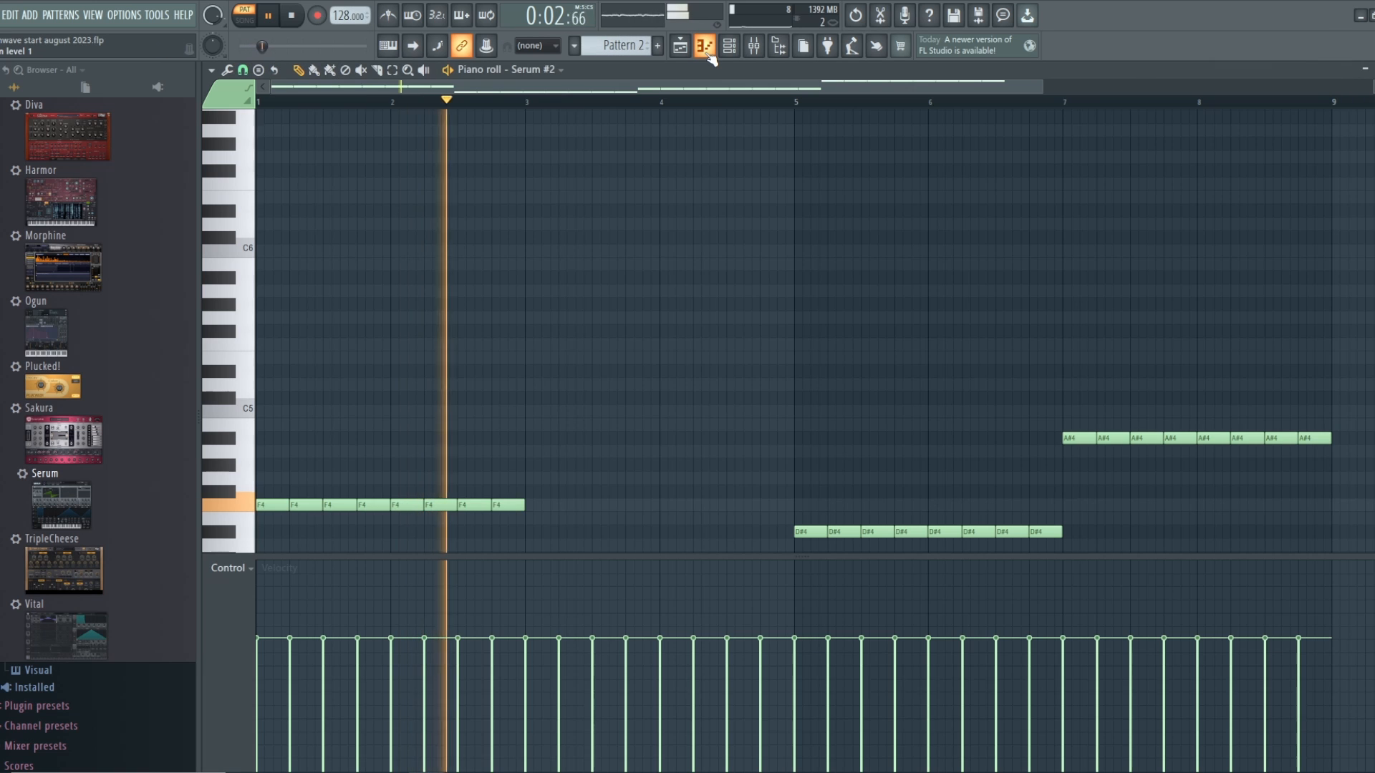
scroll(860, 280, down, 4)
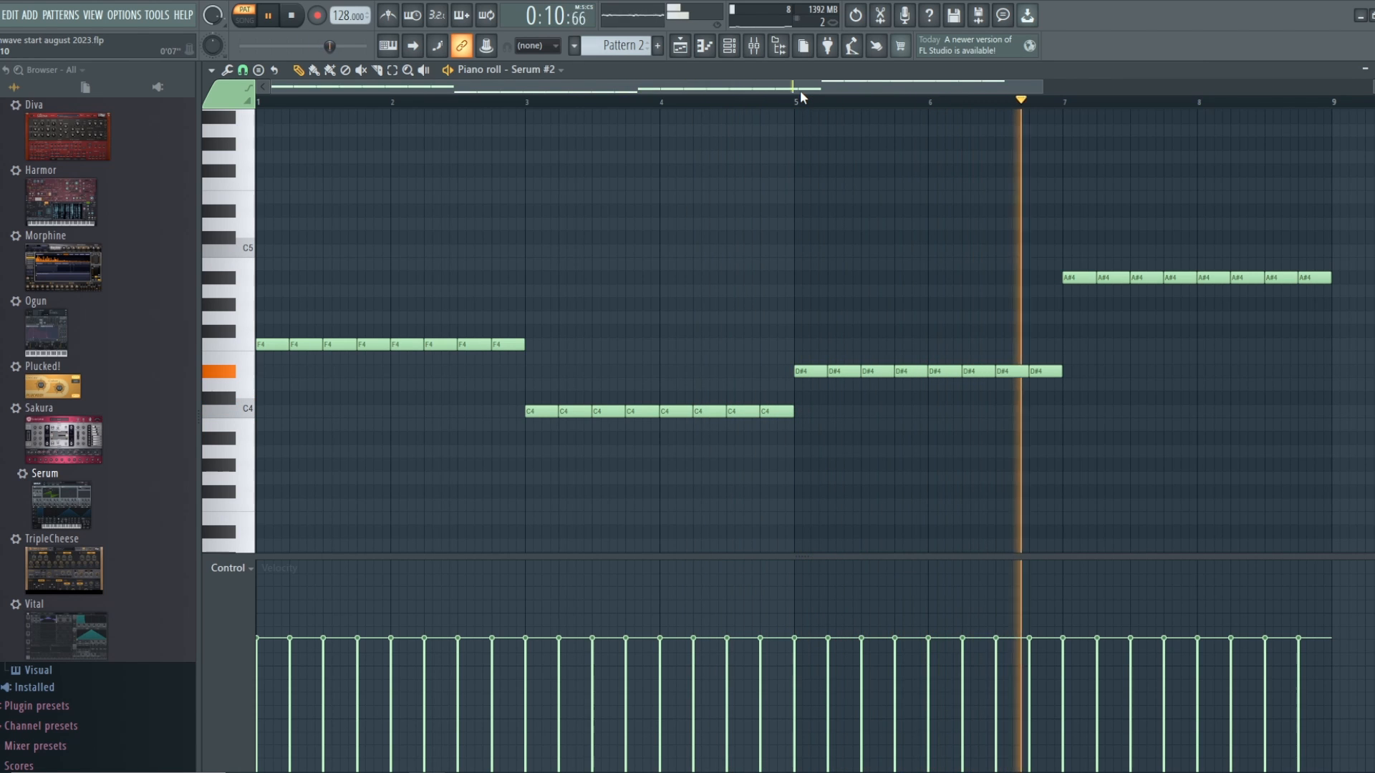
click(291, 15)
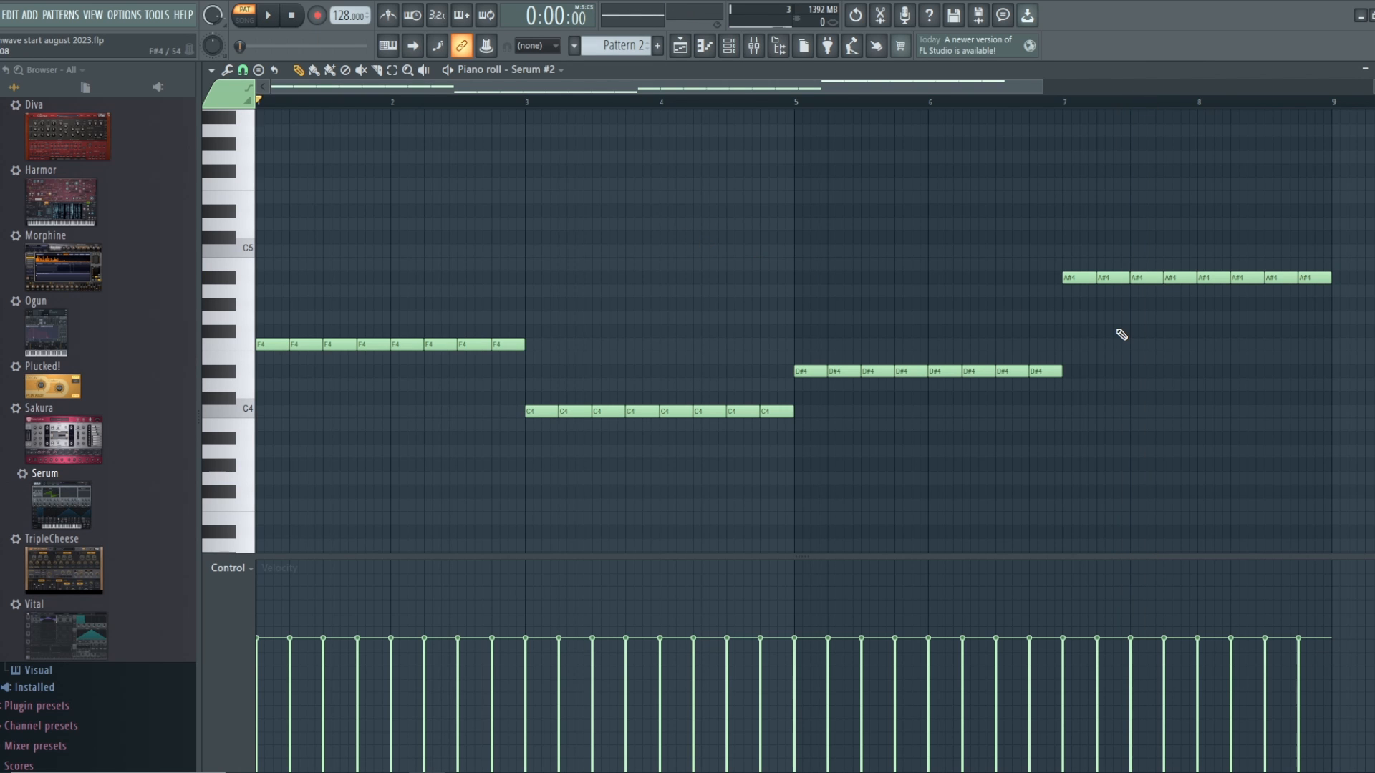
click(732, 48)
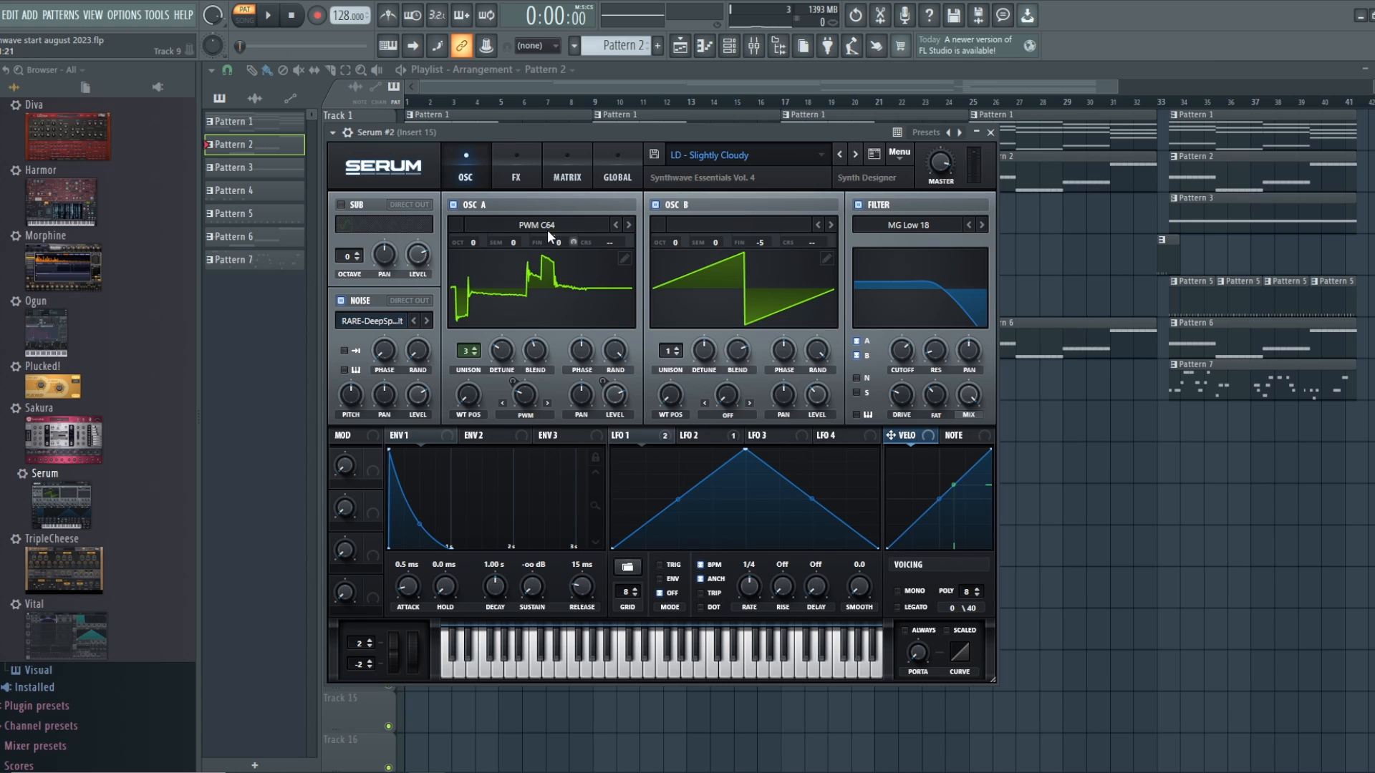
Audition Pattern 2 with oscillator B and the noise muted, bringing back the noise first and oscillator B second.
click(654, 205)
click(338, 300)
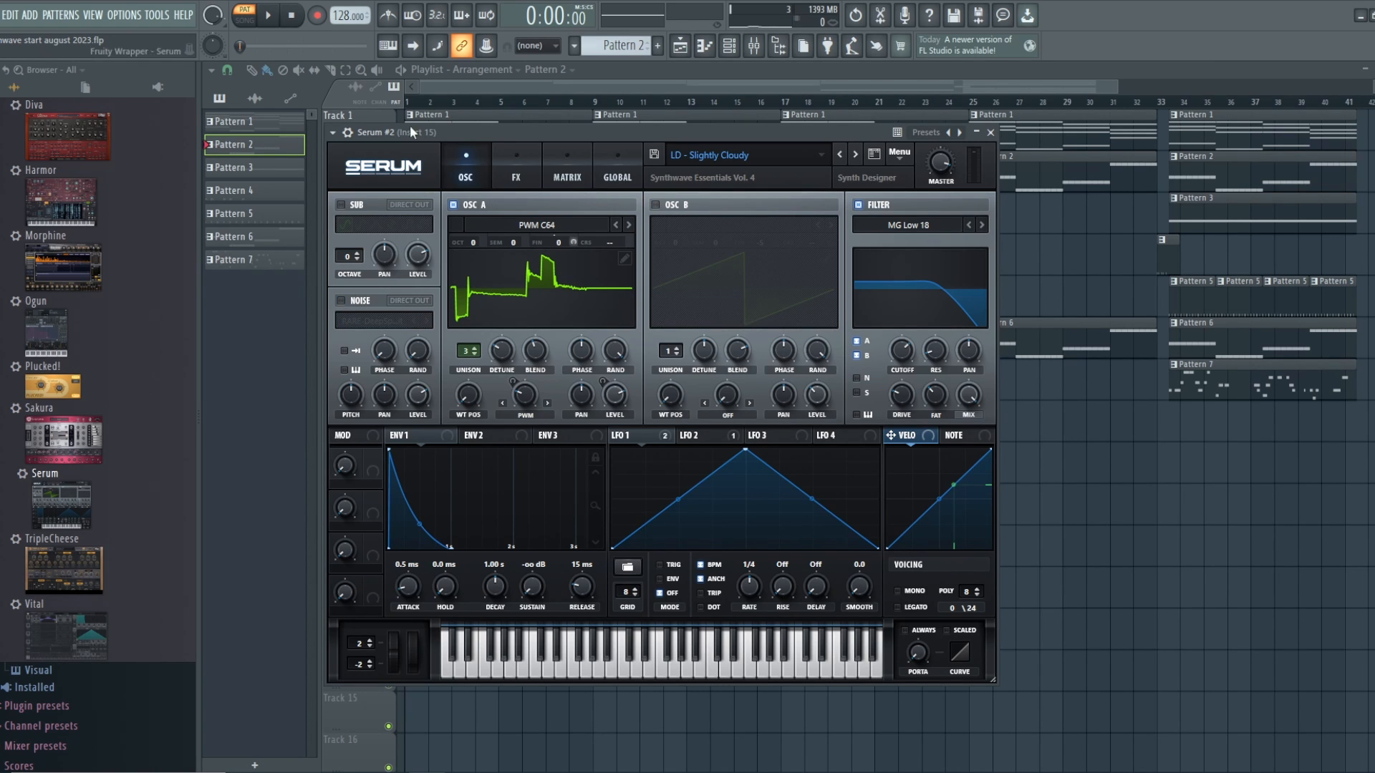
click(273, 18)
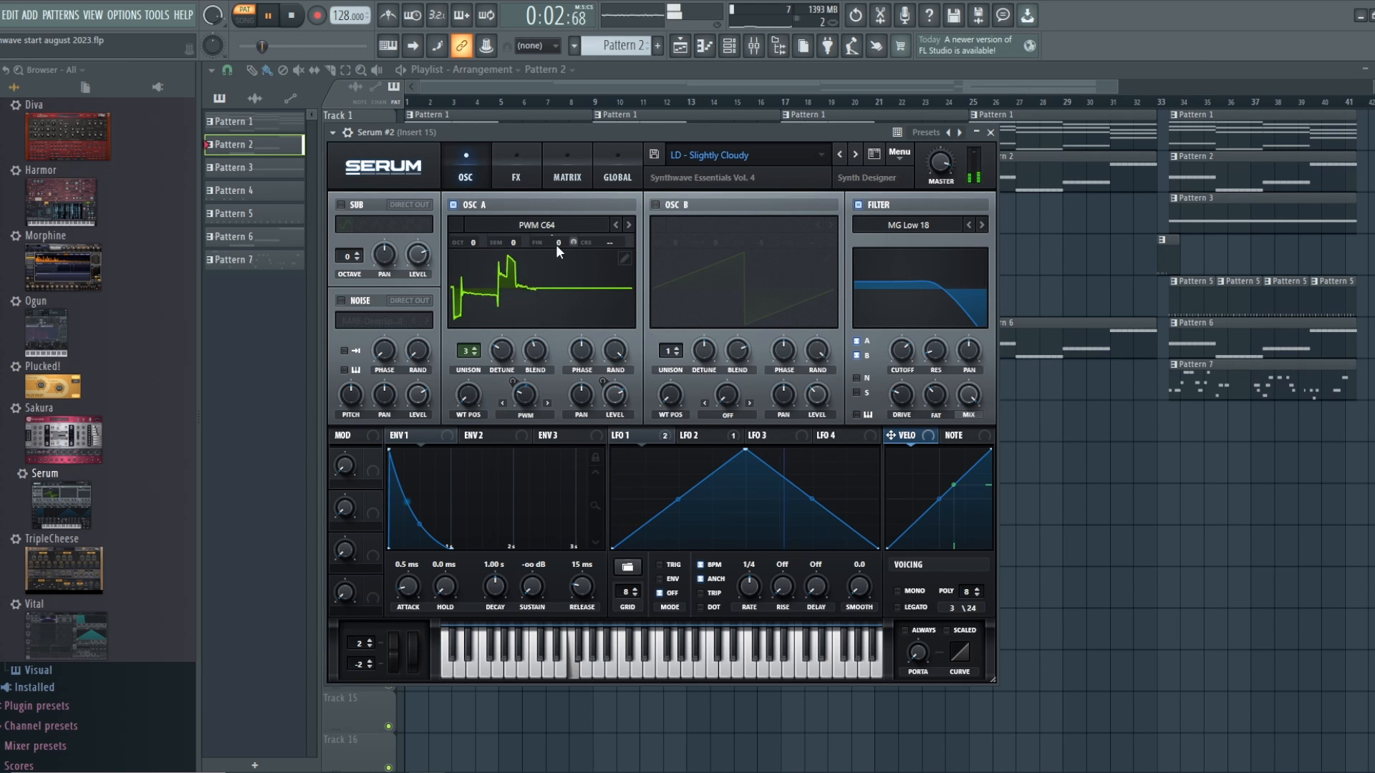
click(341, 300)
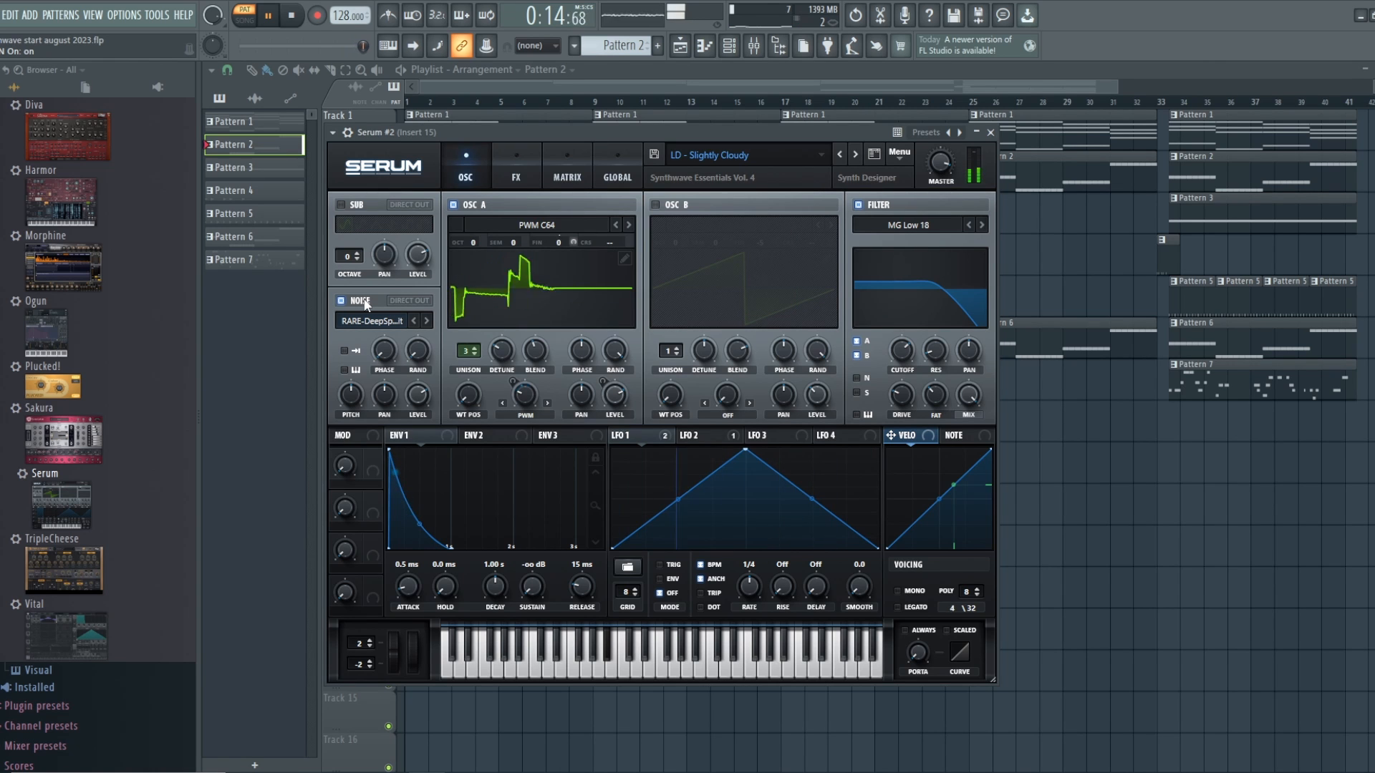
click(656, 205)
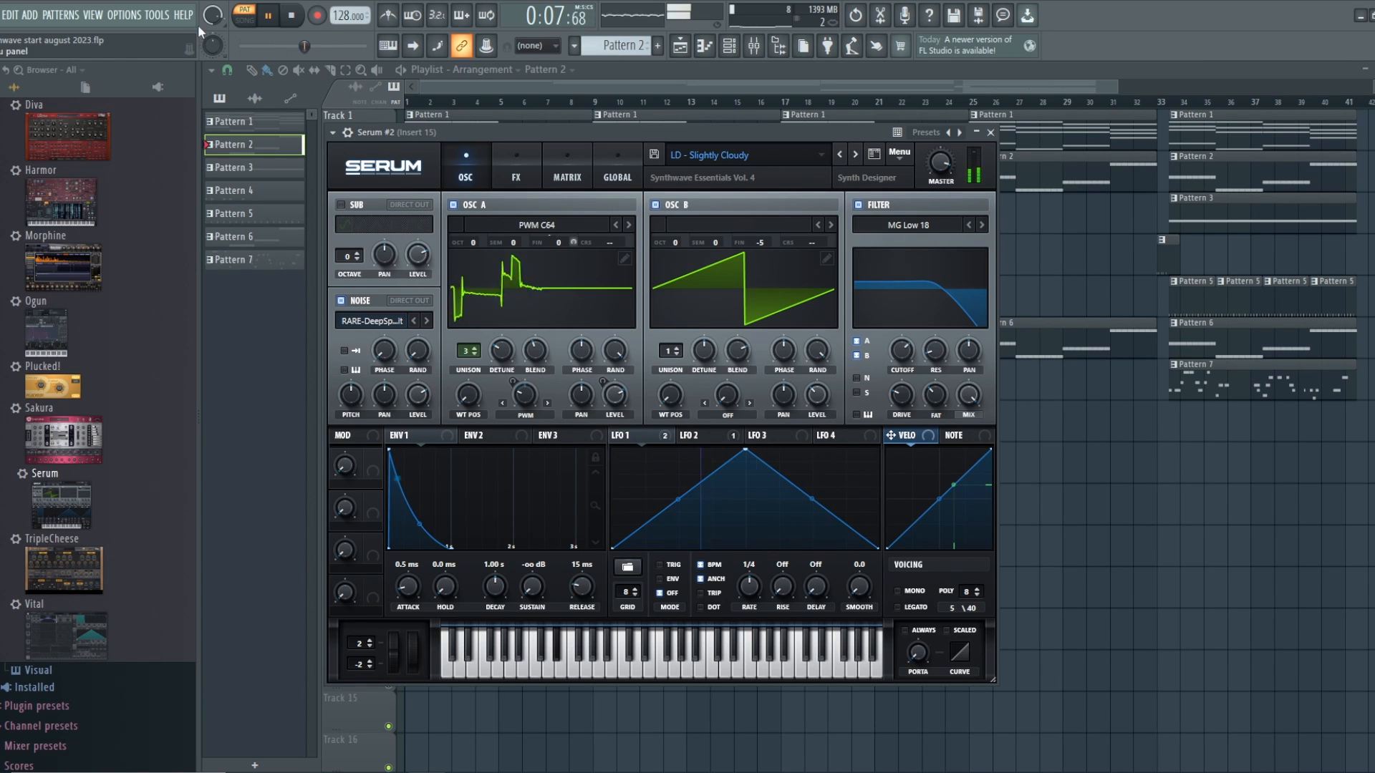
click(292, 15)
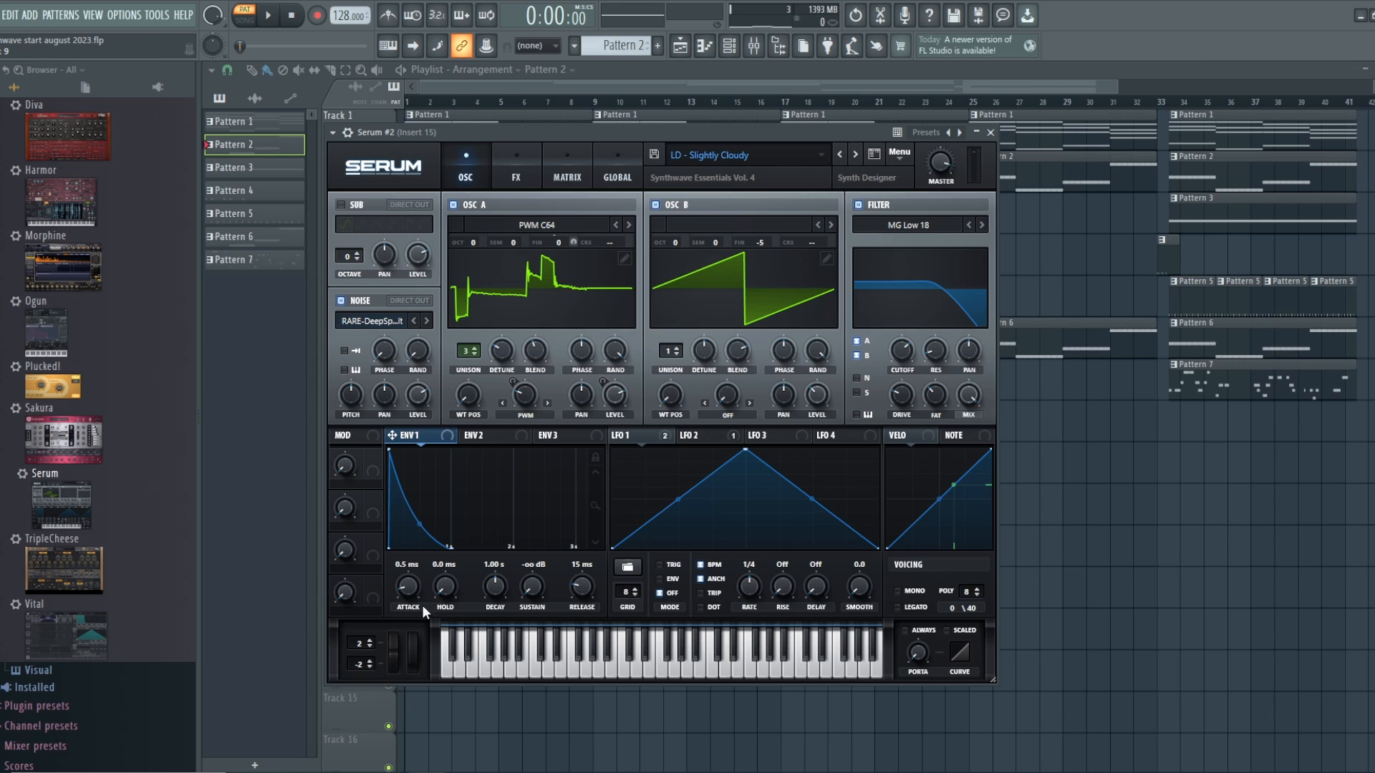
Compare the settings of envelope 2 with those of envelope 1 in the Slightly Cloudy preset.
click(493, 434)
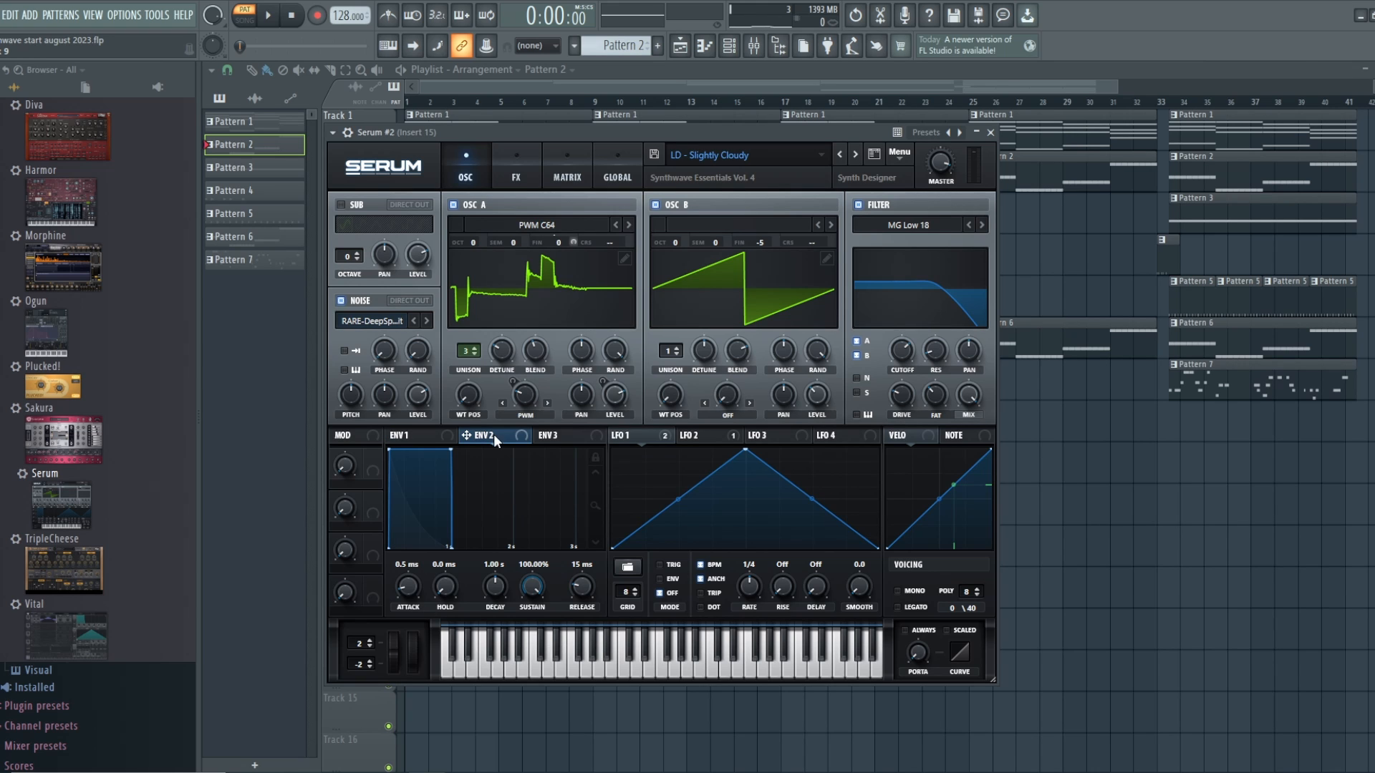
click(423, 441)
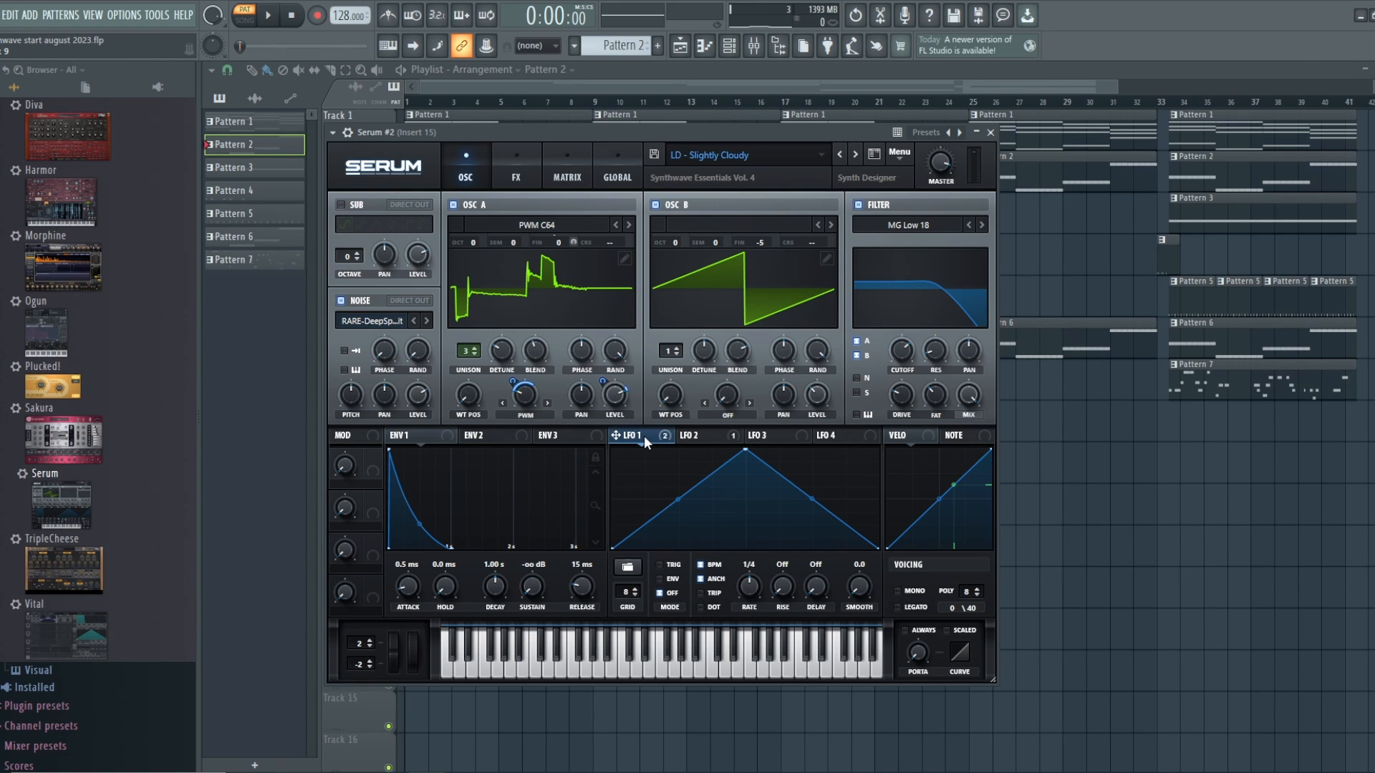
Compare the settings of LFO 1 and LFO 2 in the Slightly Cloudy preset.
click(707, 433)
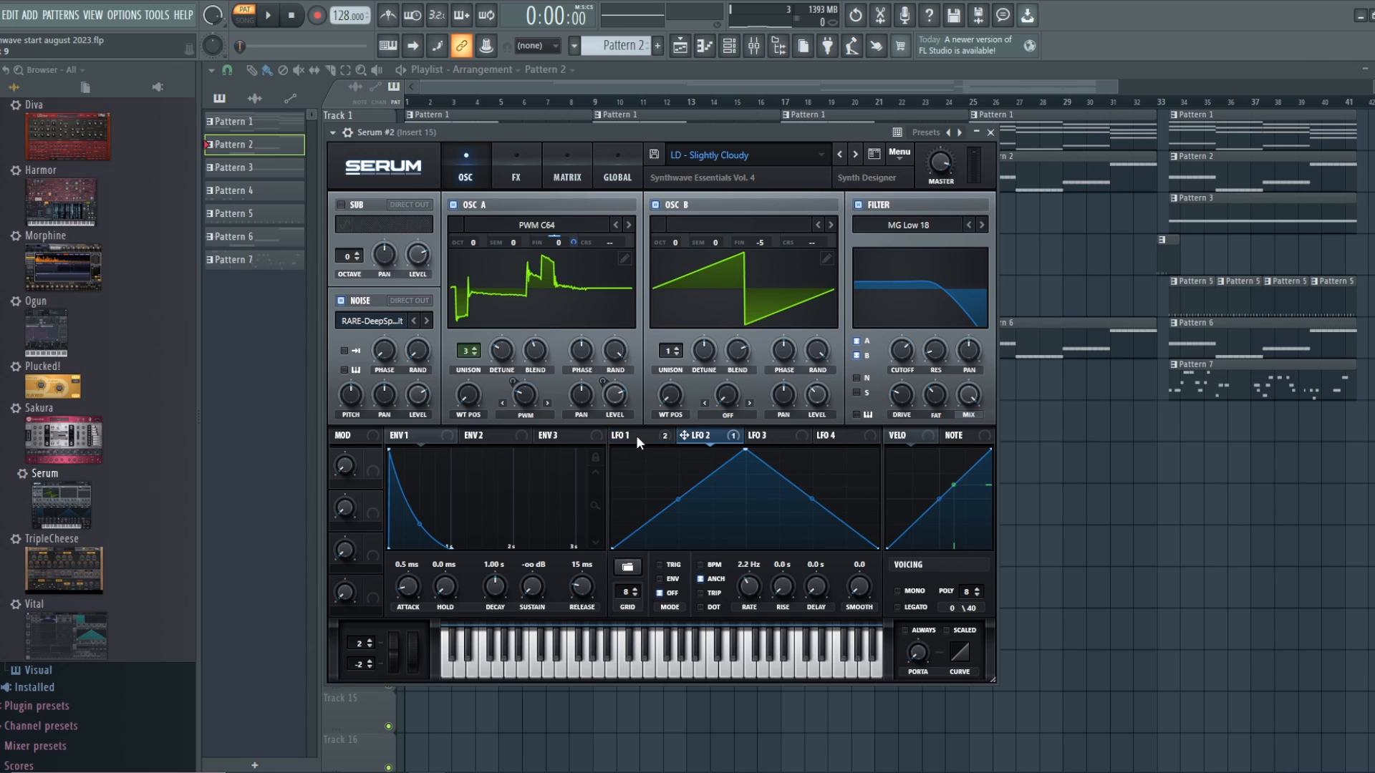
click(633, 435)
click(720, 434)
Audition Pattern 2 with the LFO 2 modulation of oscillator A's fine tuning bypassed and restored.
click(271, 18)
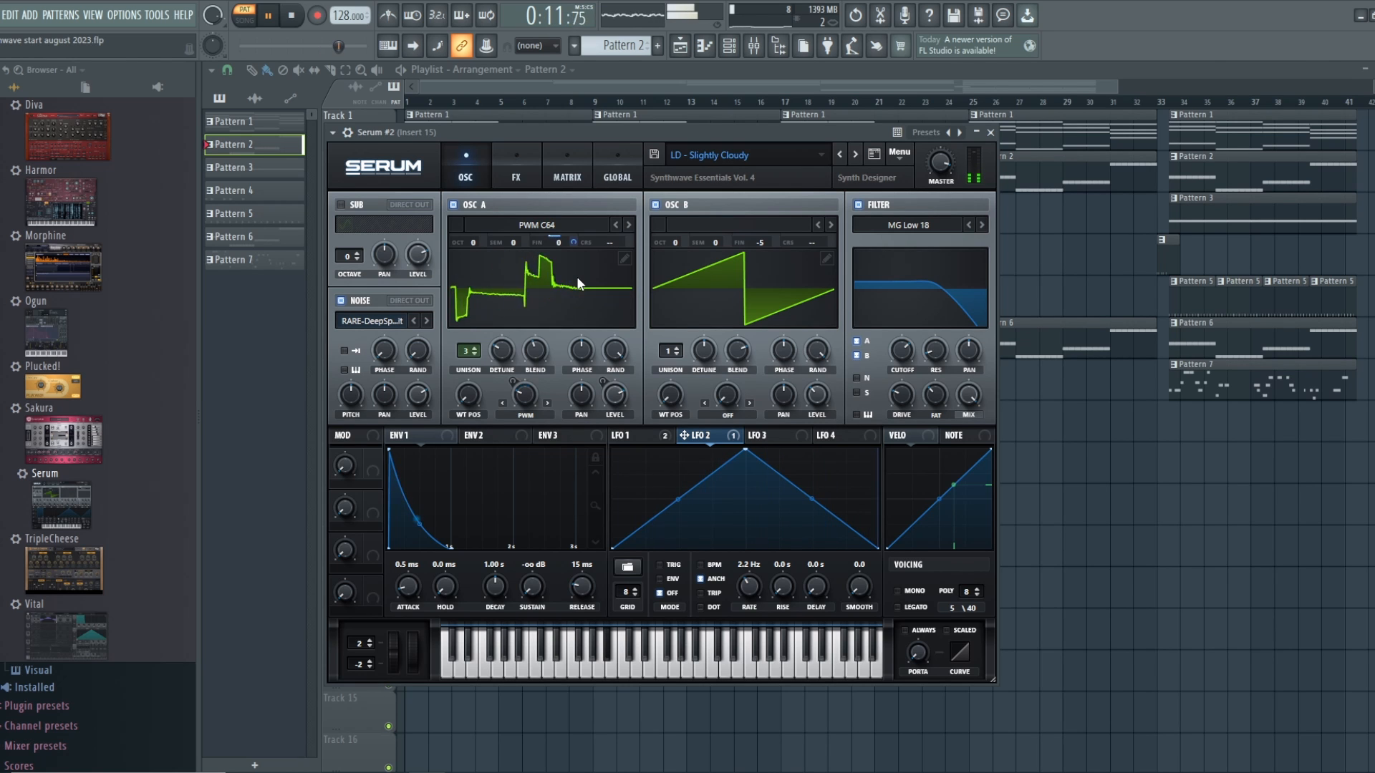
right_click(555, 241)
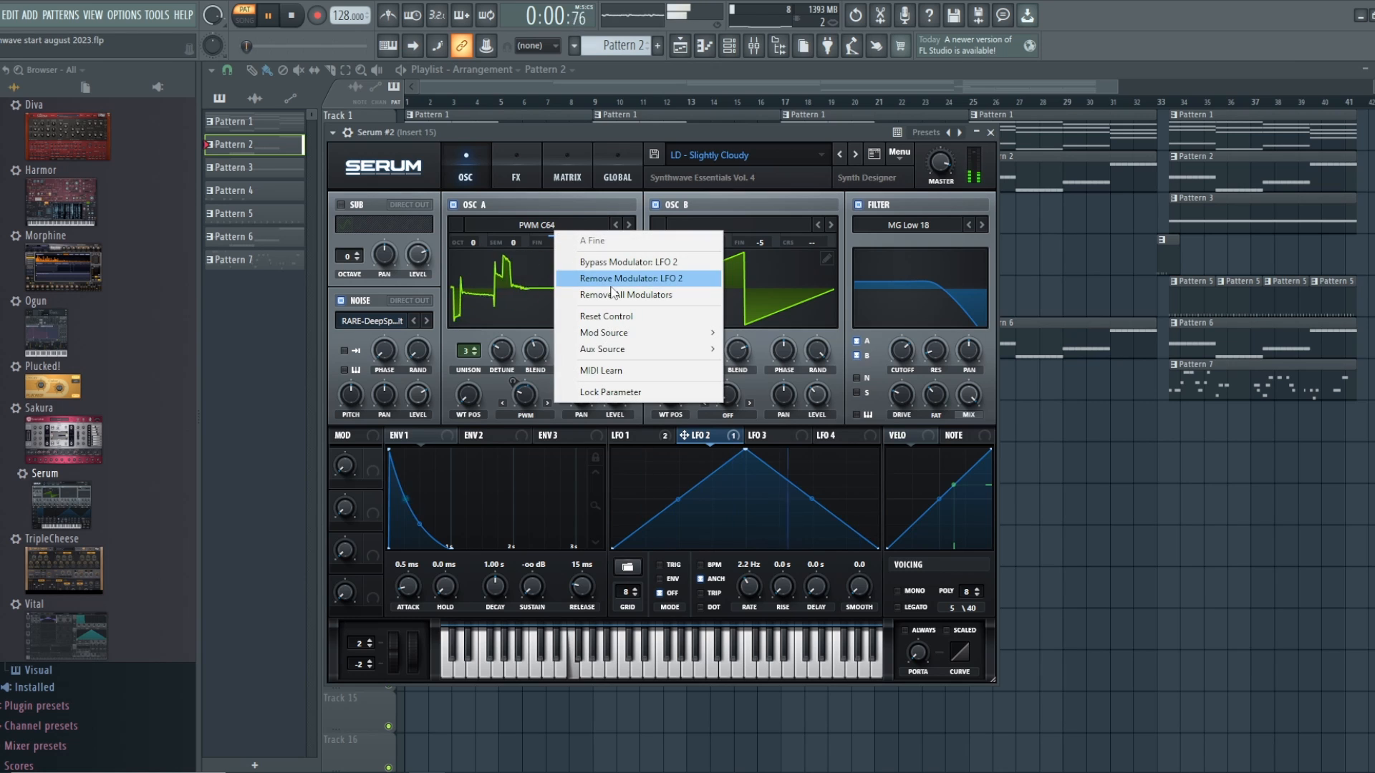
click(616, 279)
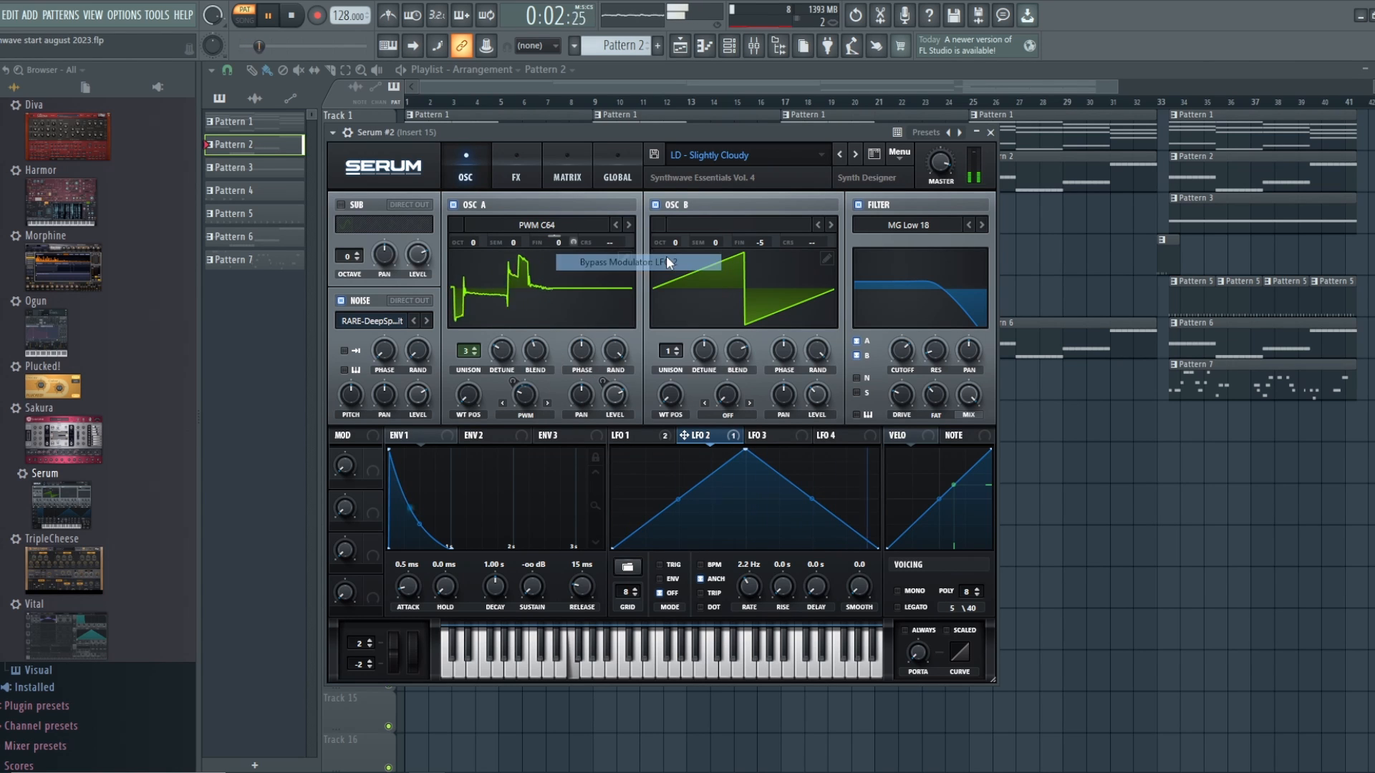
right_click(566, 239)
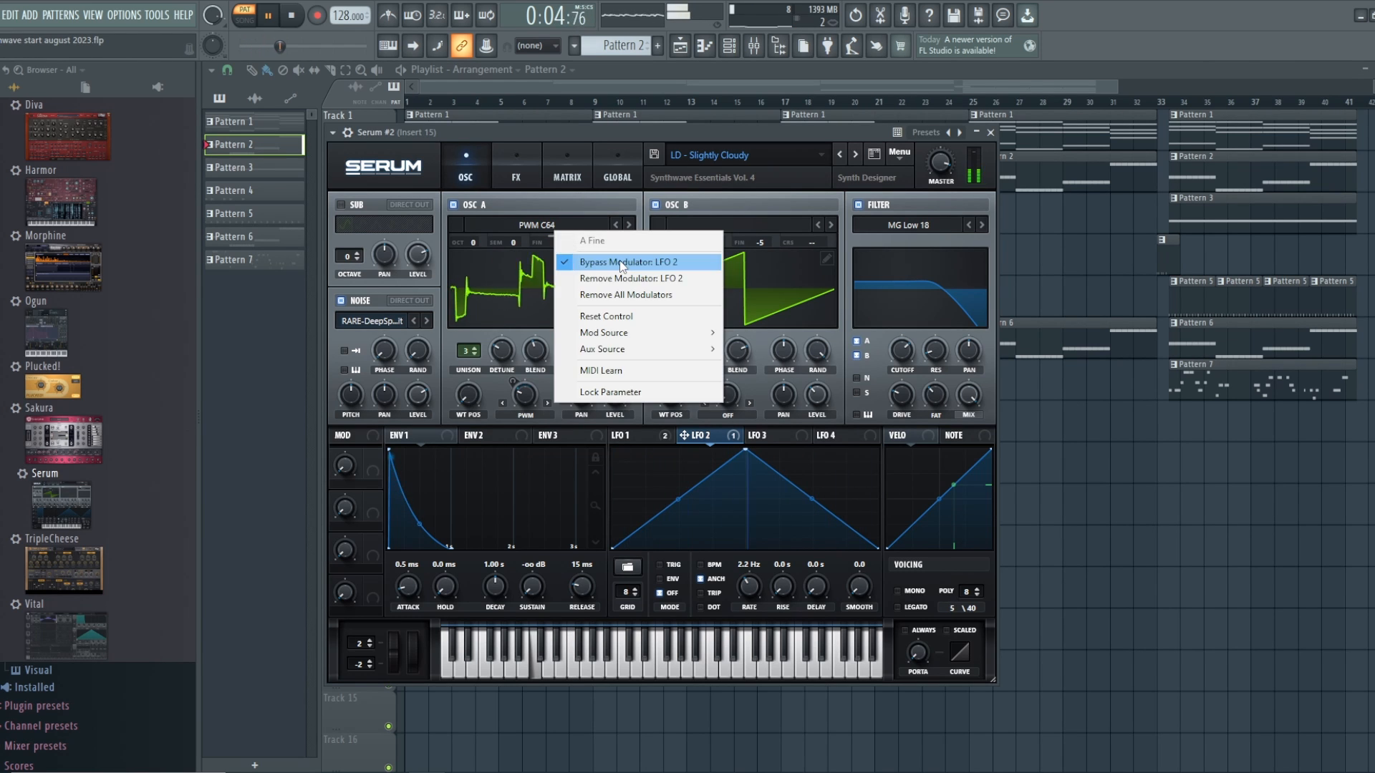
click(621, 261)
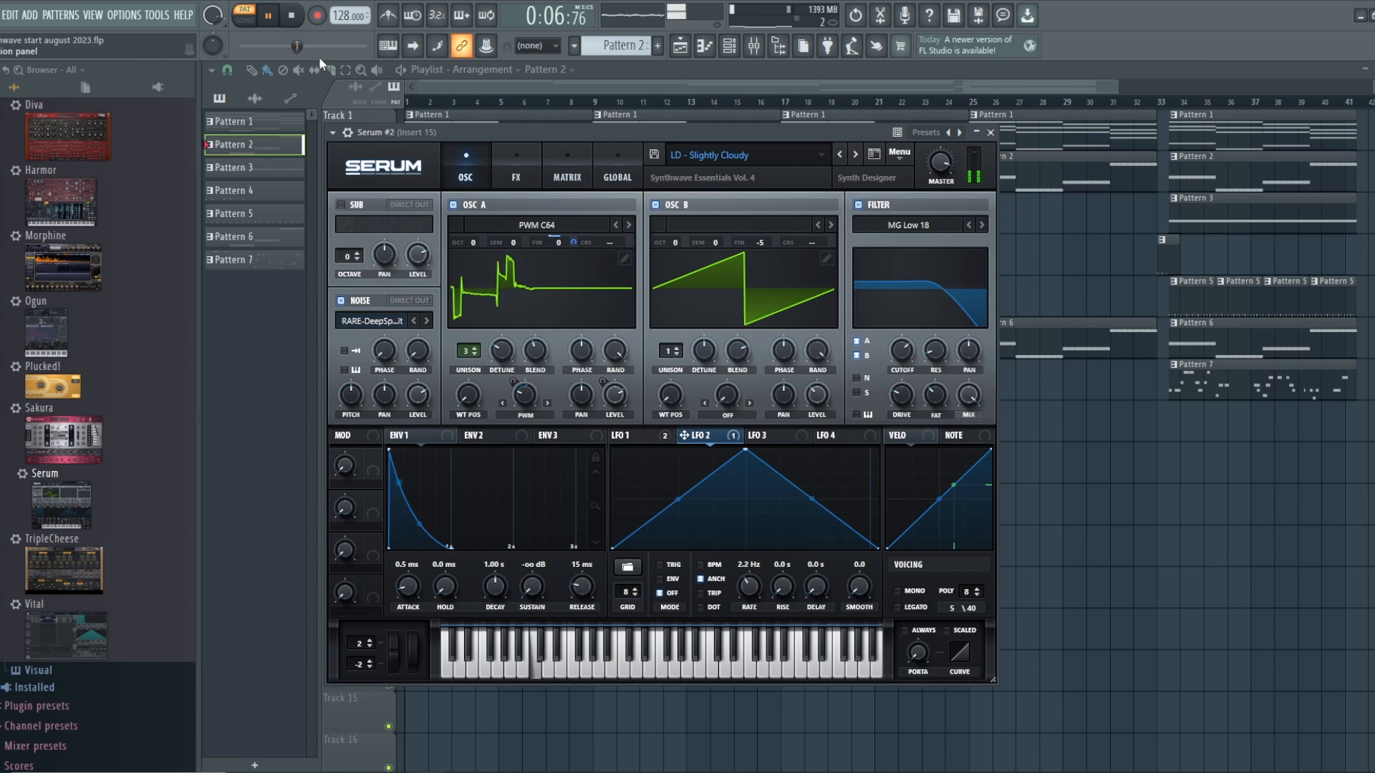
click(294, 16)
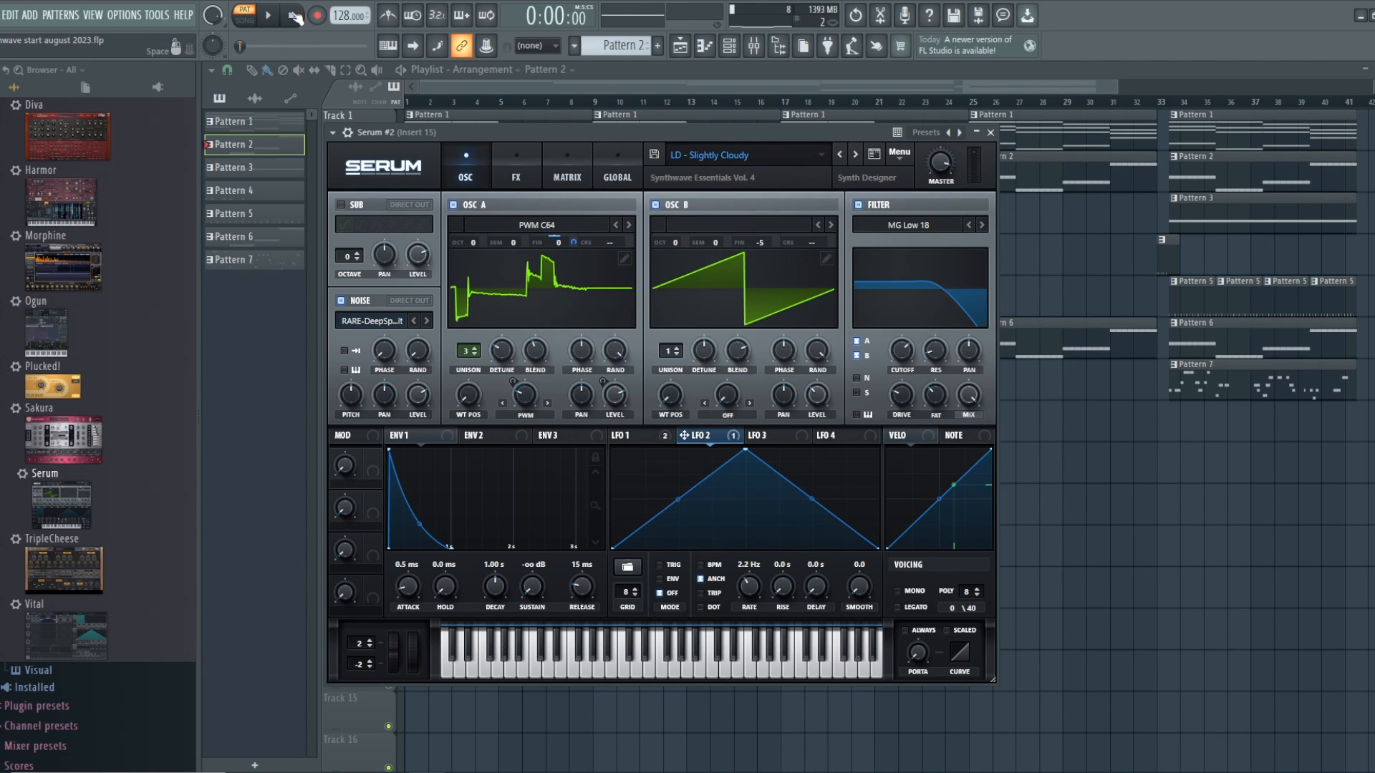
Show LFO 1 and audition Pattern 2 with its modulation of oscillator A's level bypassed and restored.
click(634, 438)
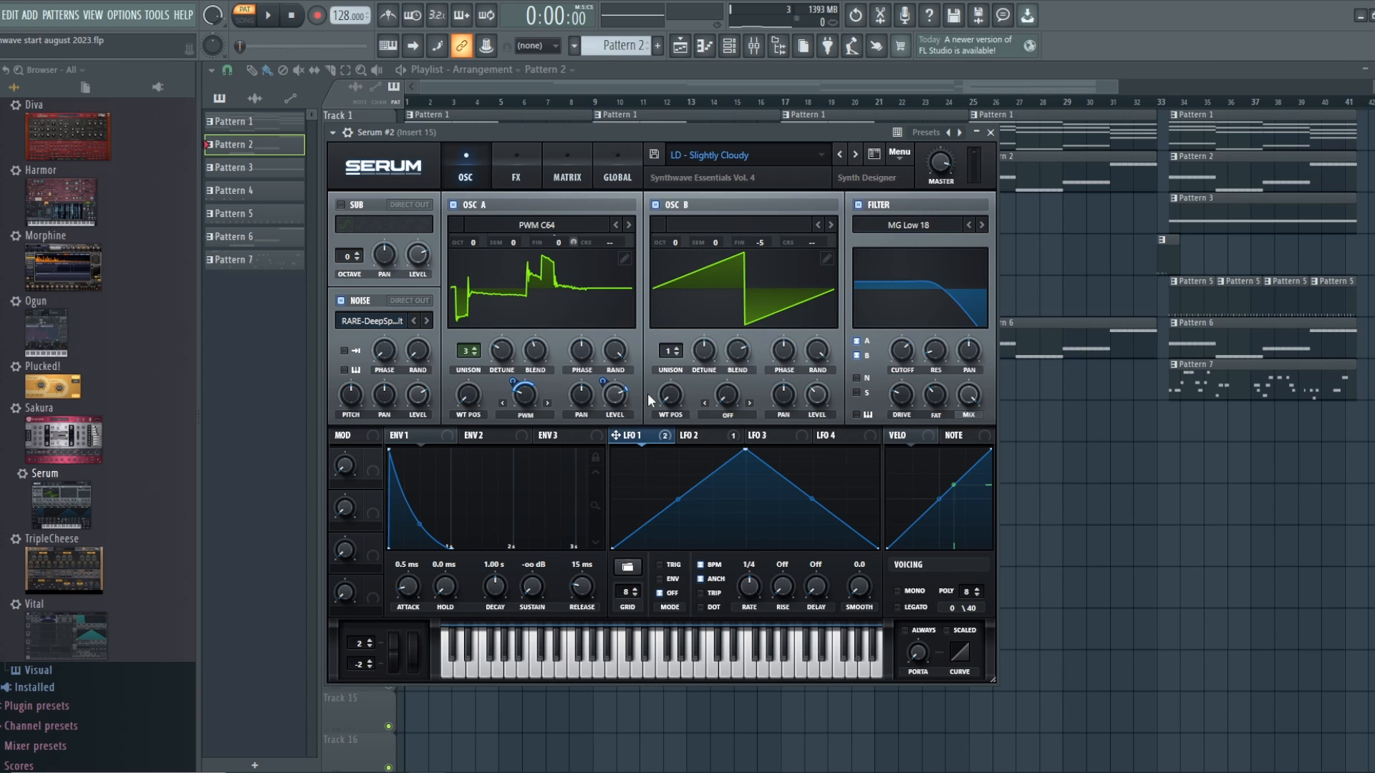
click(268, 14)
right_click(614, 407)
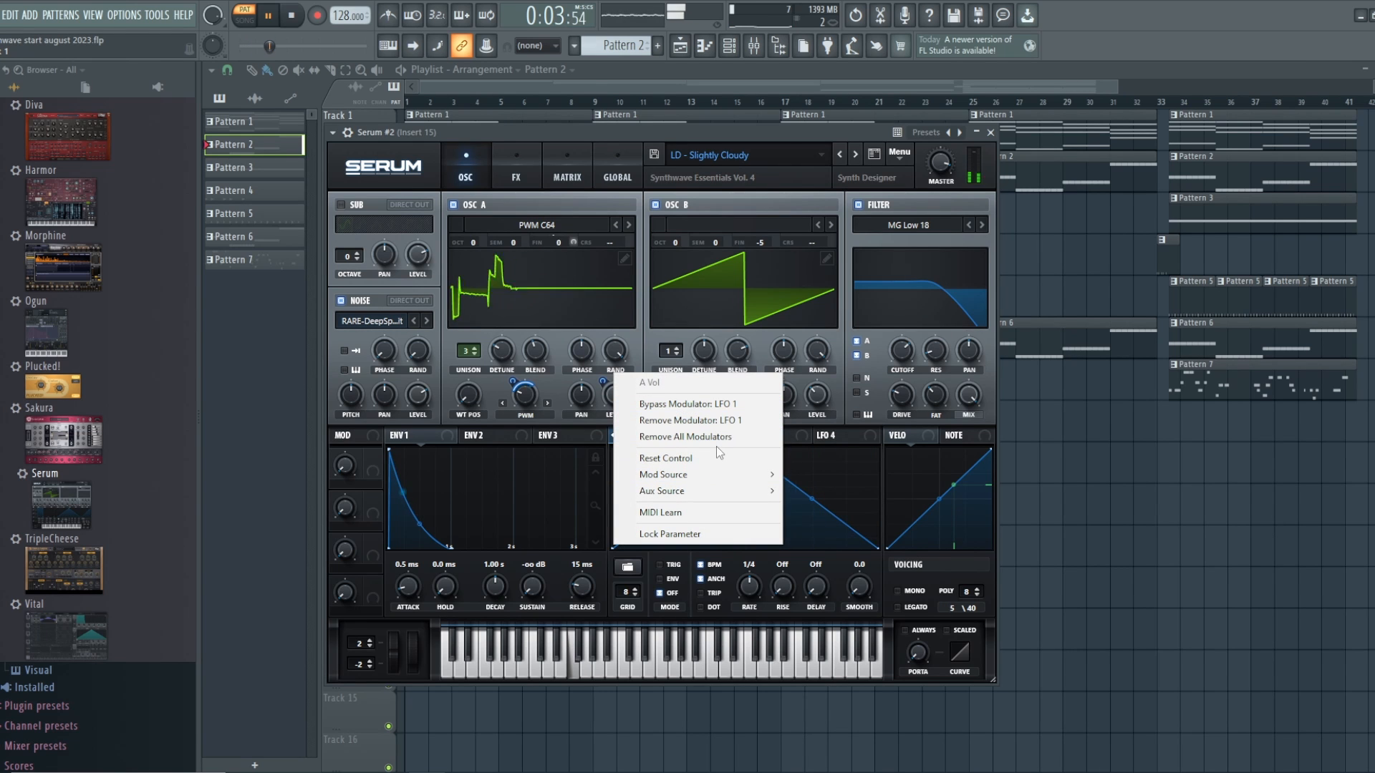
click(621, 401)
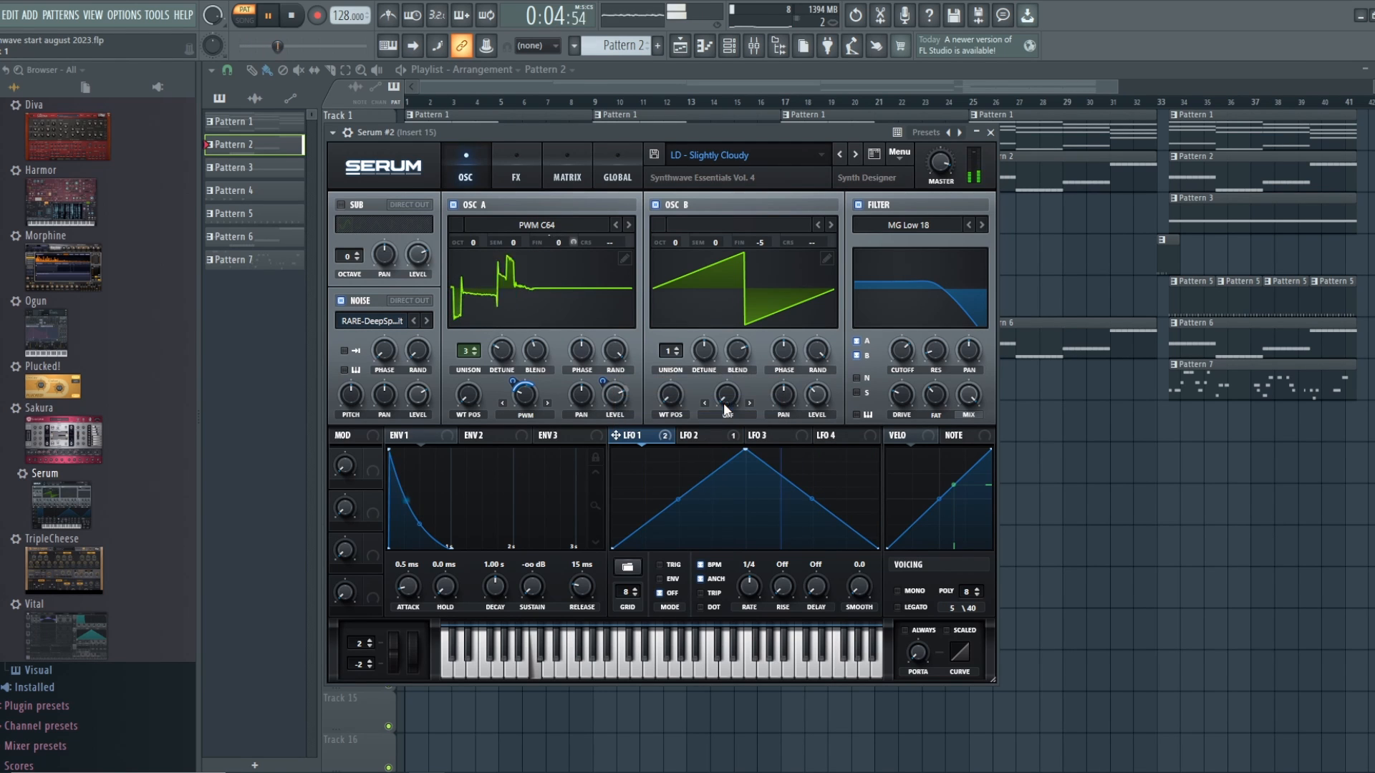
right_click(616, 392)
click(679, 408)
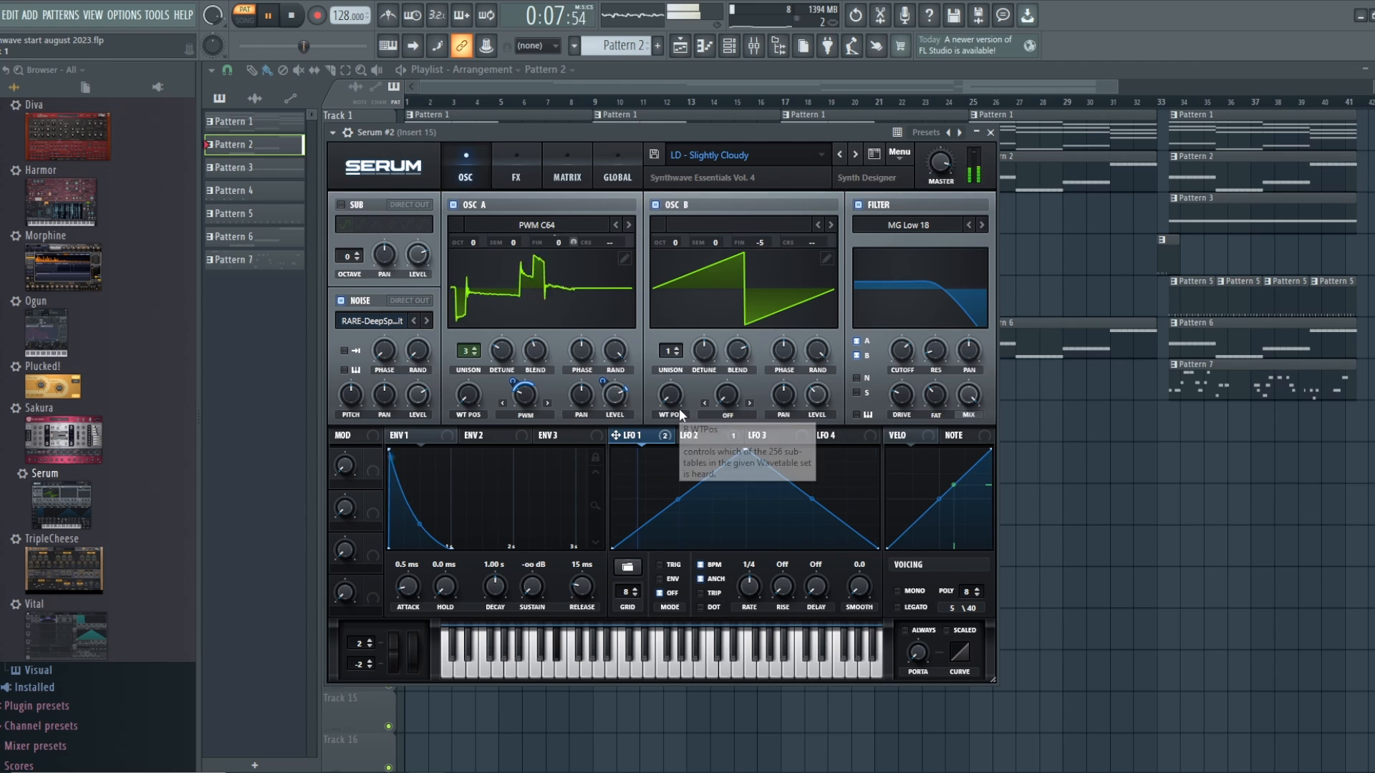
click(293, 15)
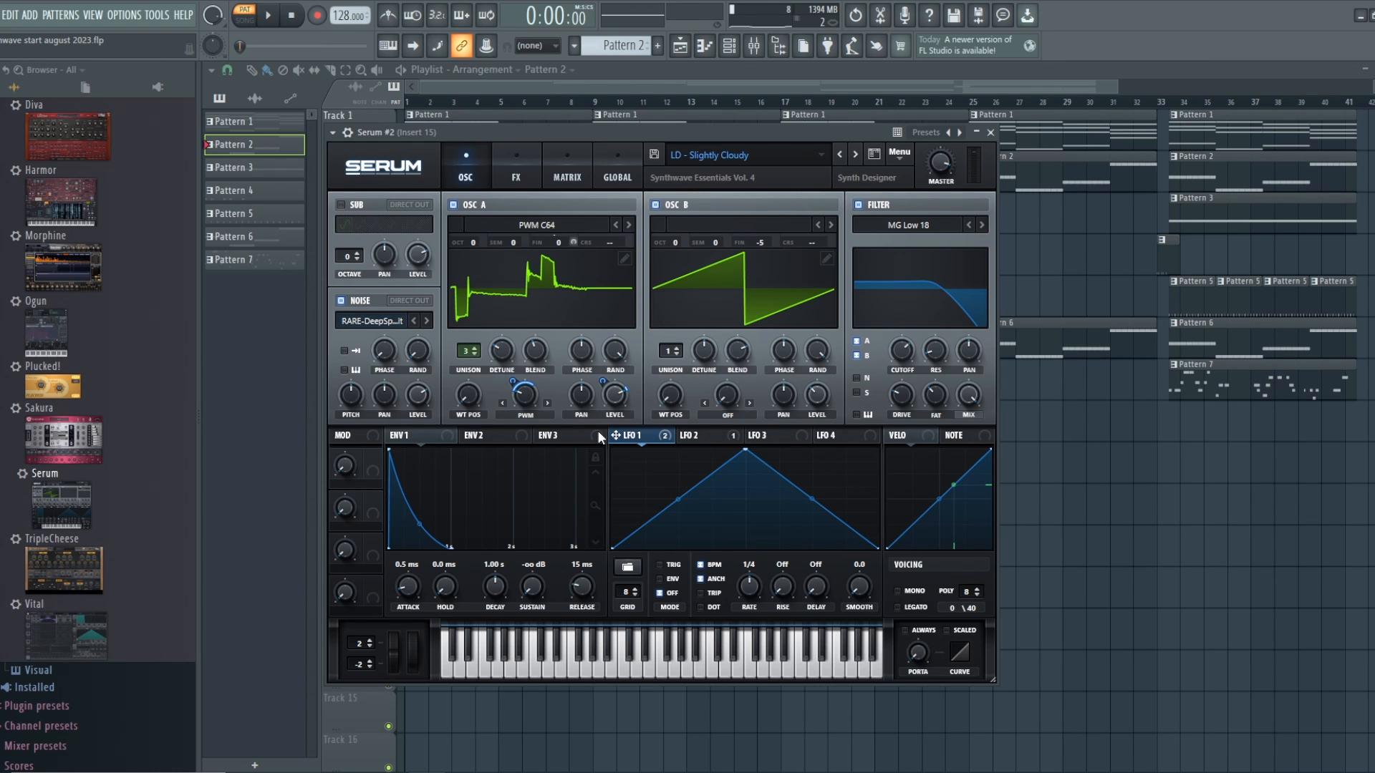
Audition Pattern 2 with the LFO 1 modulation of oscillator A's PWM warp bypassed and restored.
right_click(526, 394)
click(269, 15)
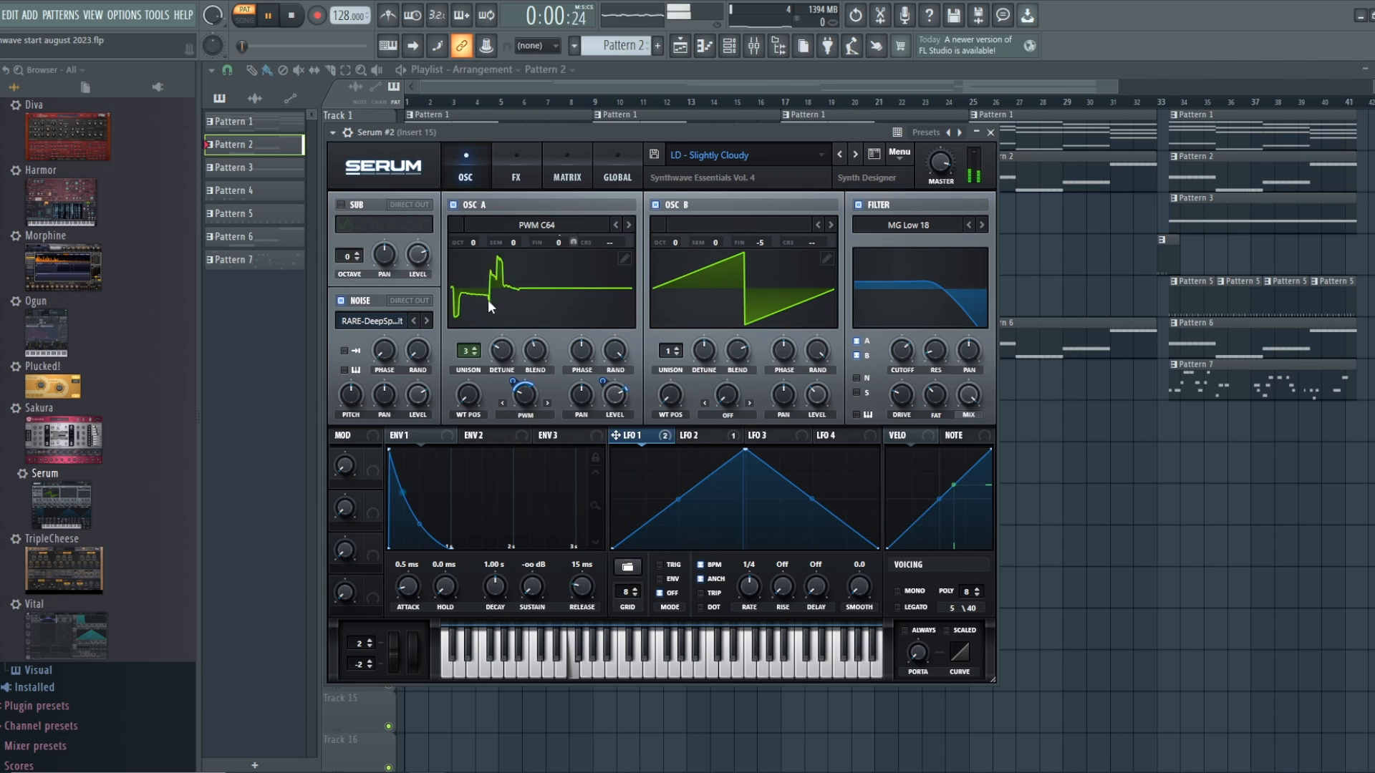
right_click(525, 394)
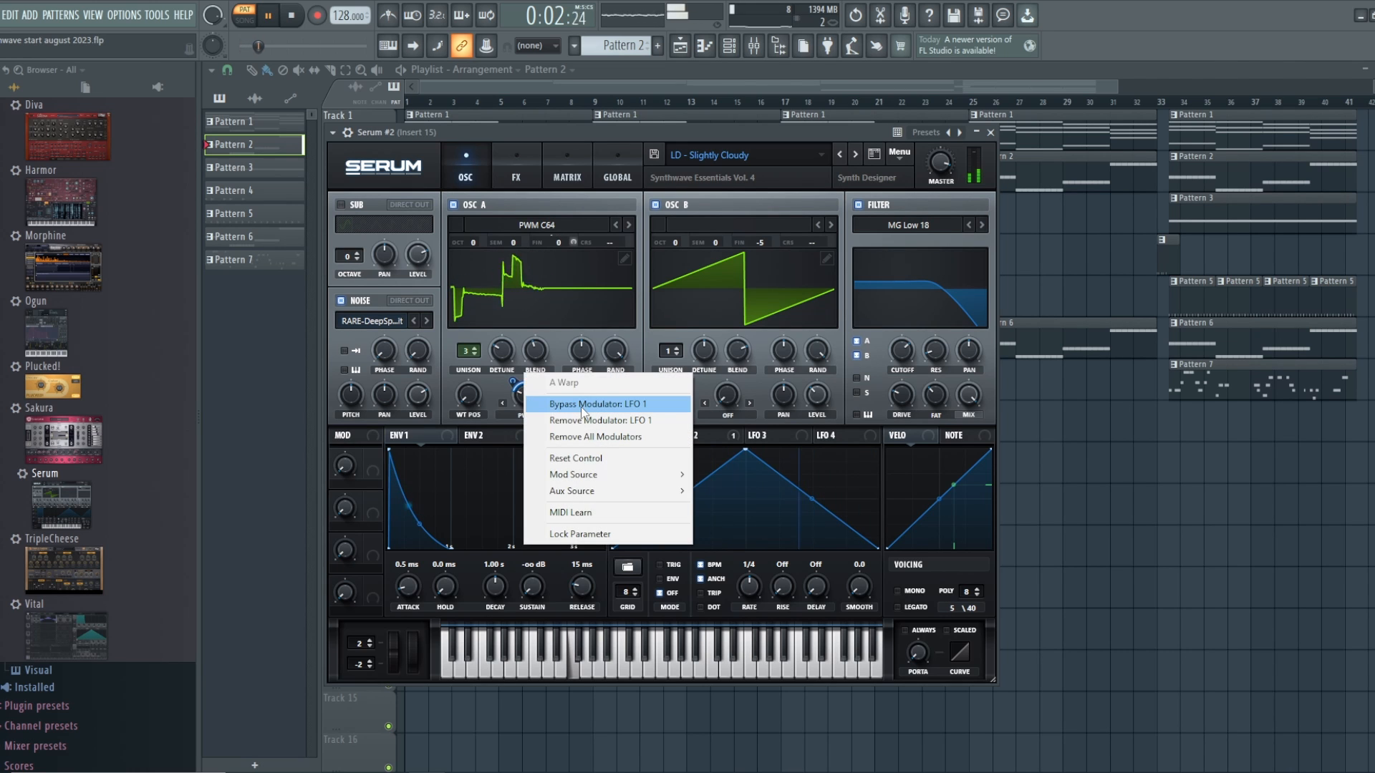
click(548, 405)
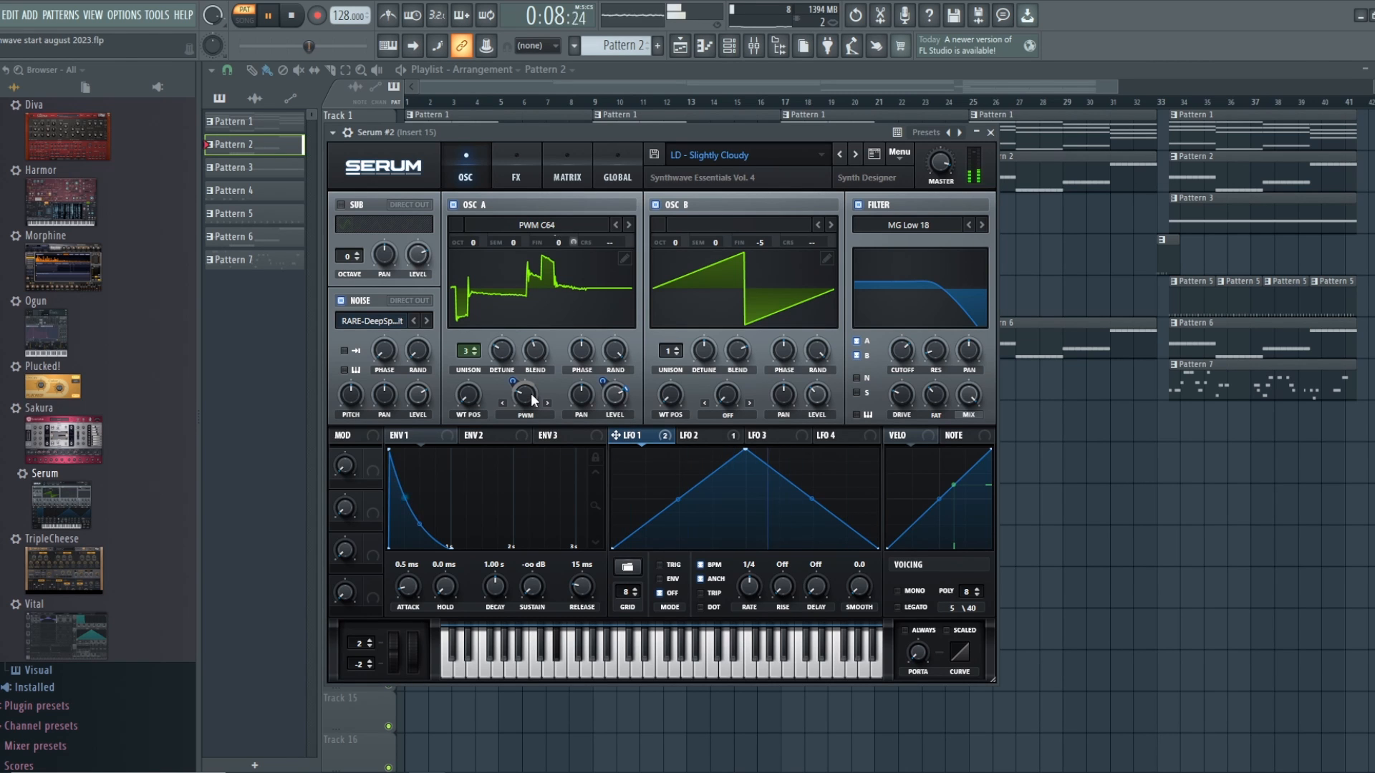
right_click(531, 393)
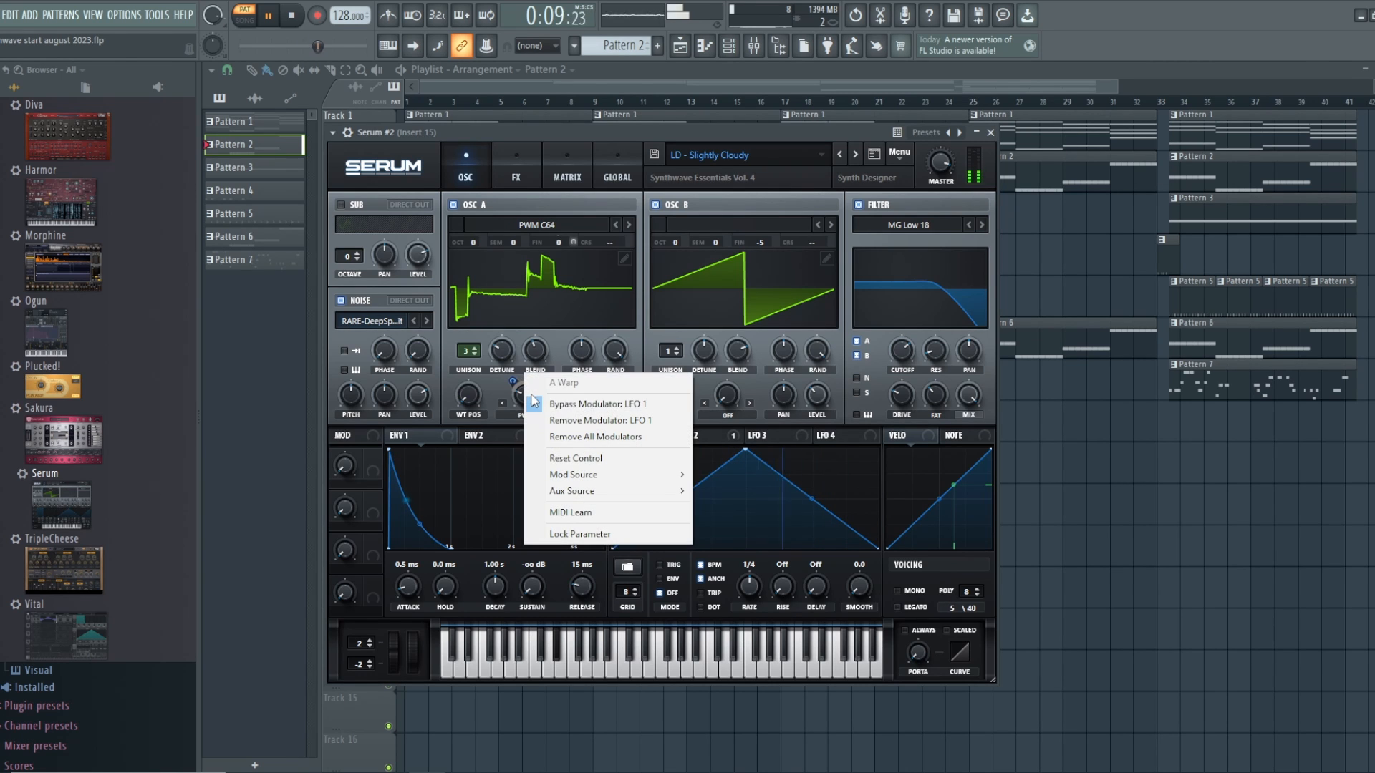
click(591, 404)
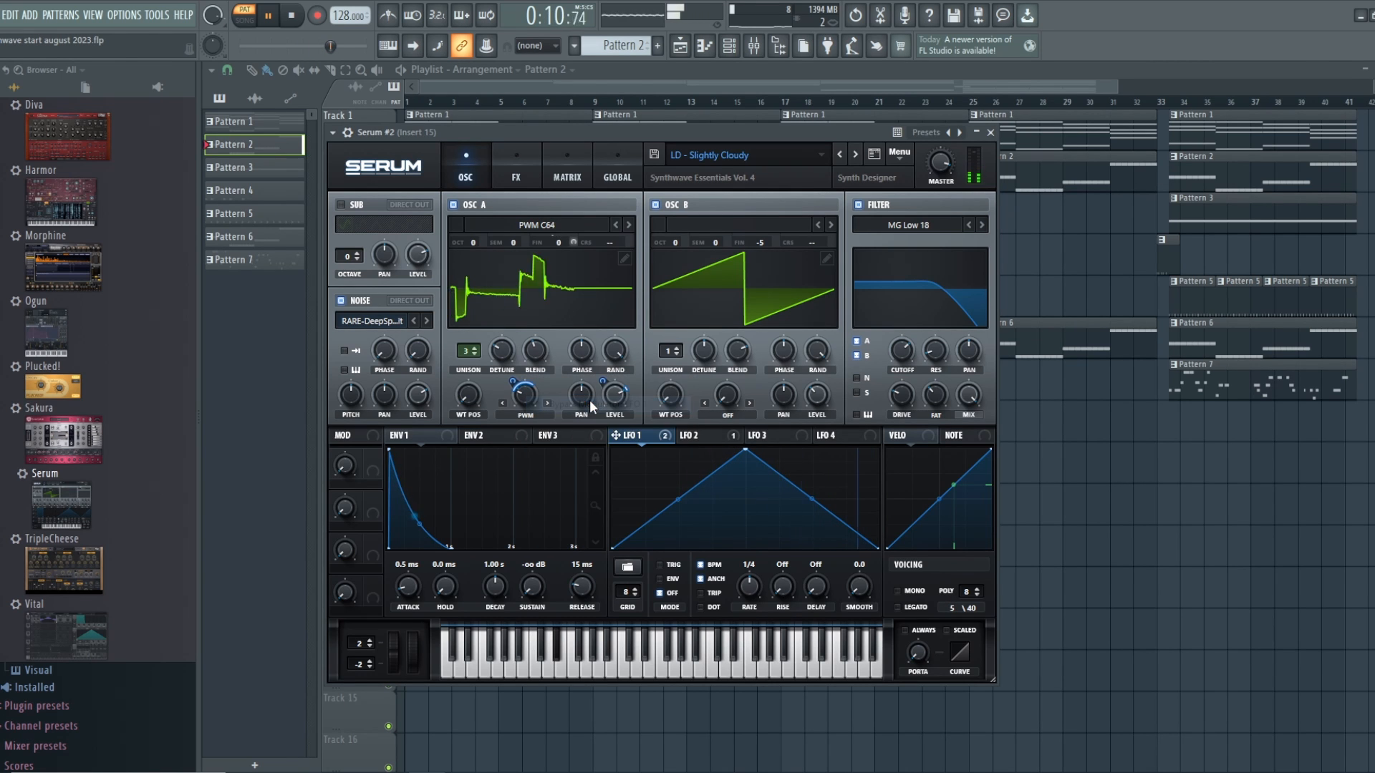
click(292, 16)
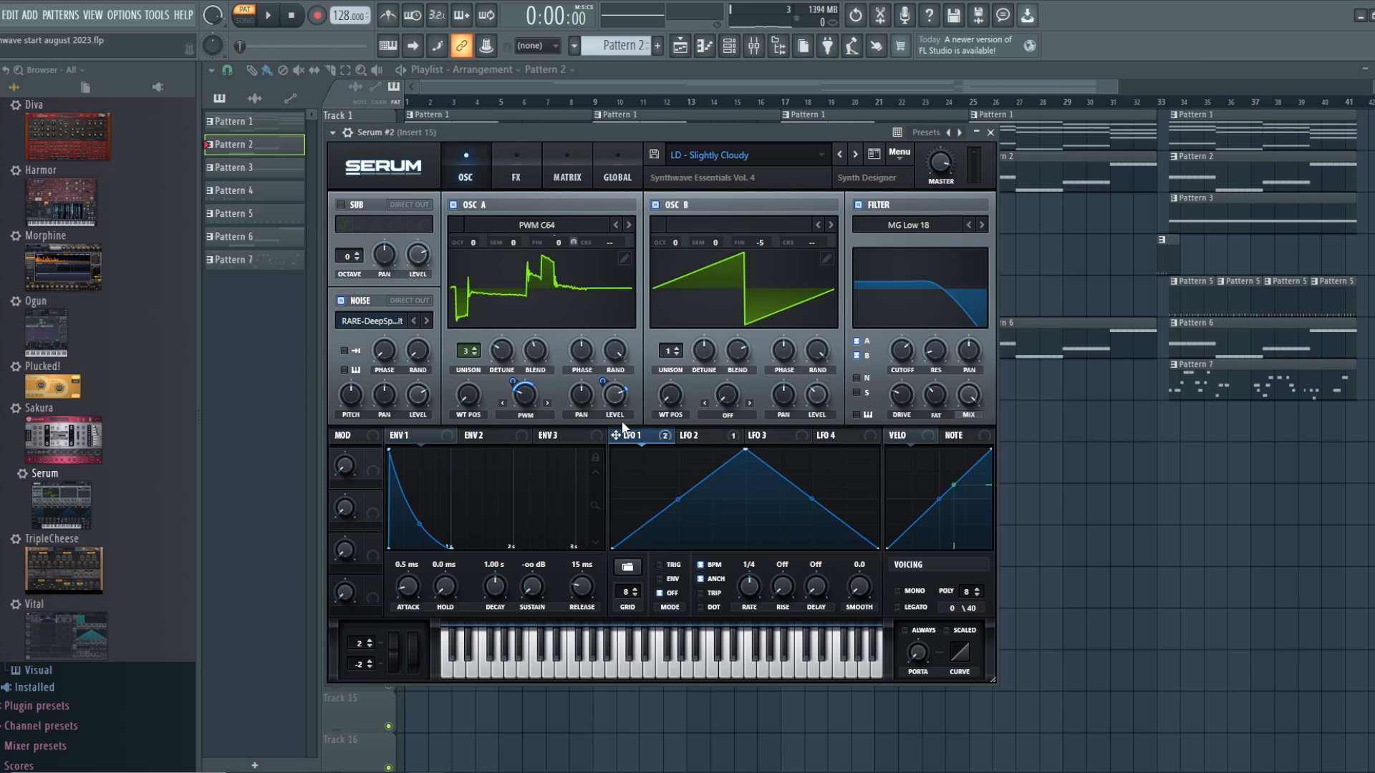
Examine the preset's whole effects chain, from hyper/dimension and distortion through delay, reverb and EQ.
click(515, 159)
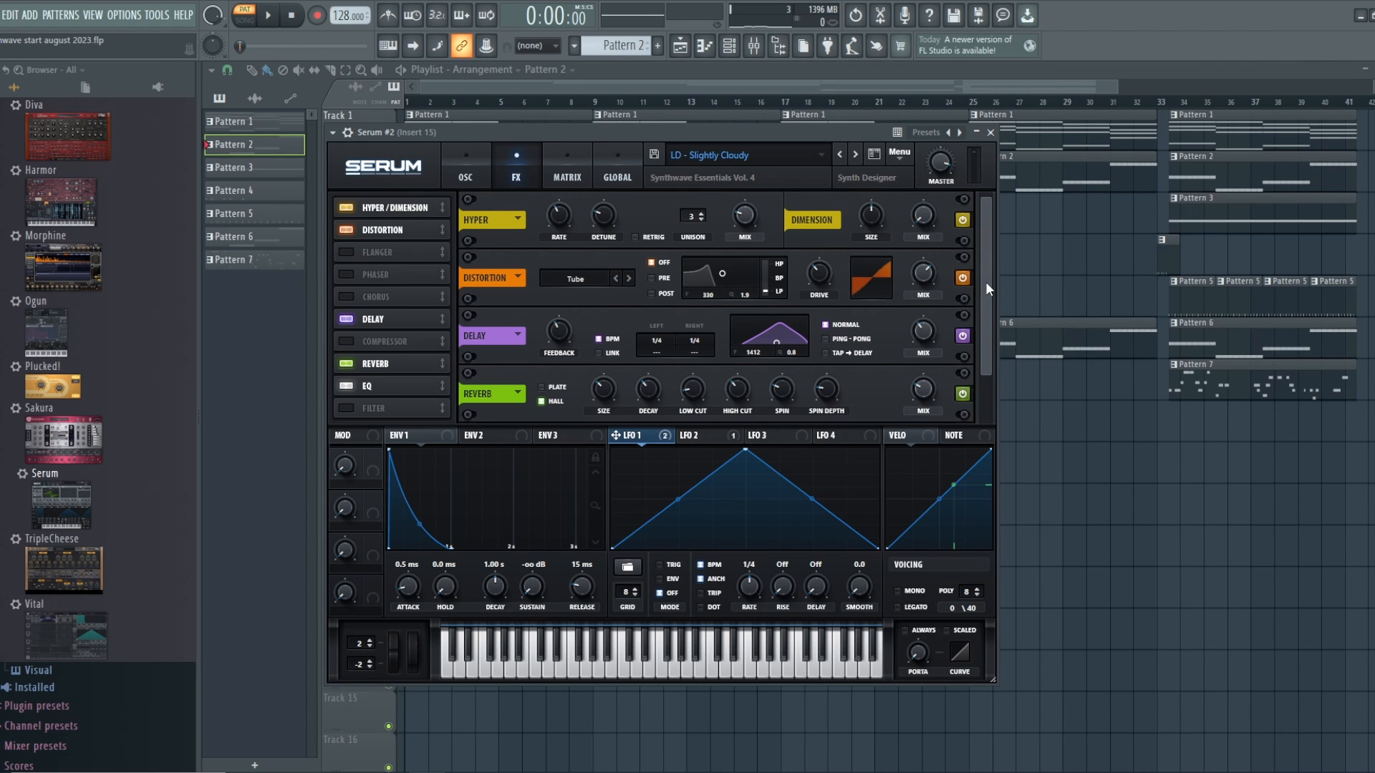
drag(986, 282, 987, 335)
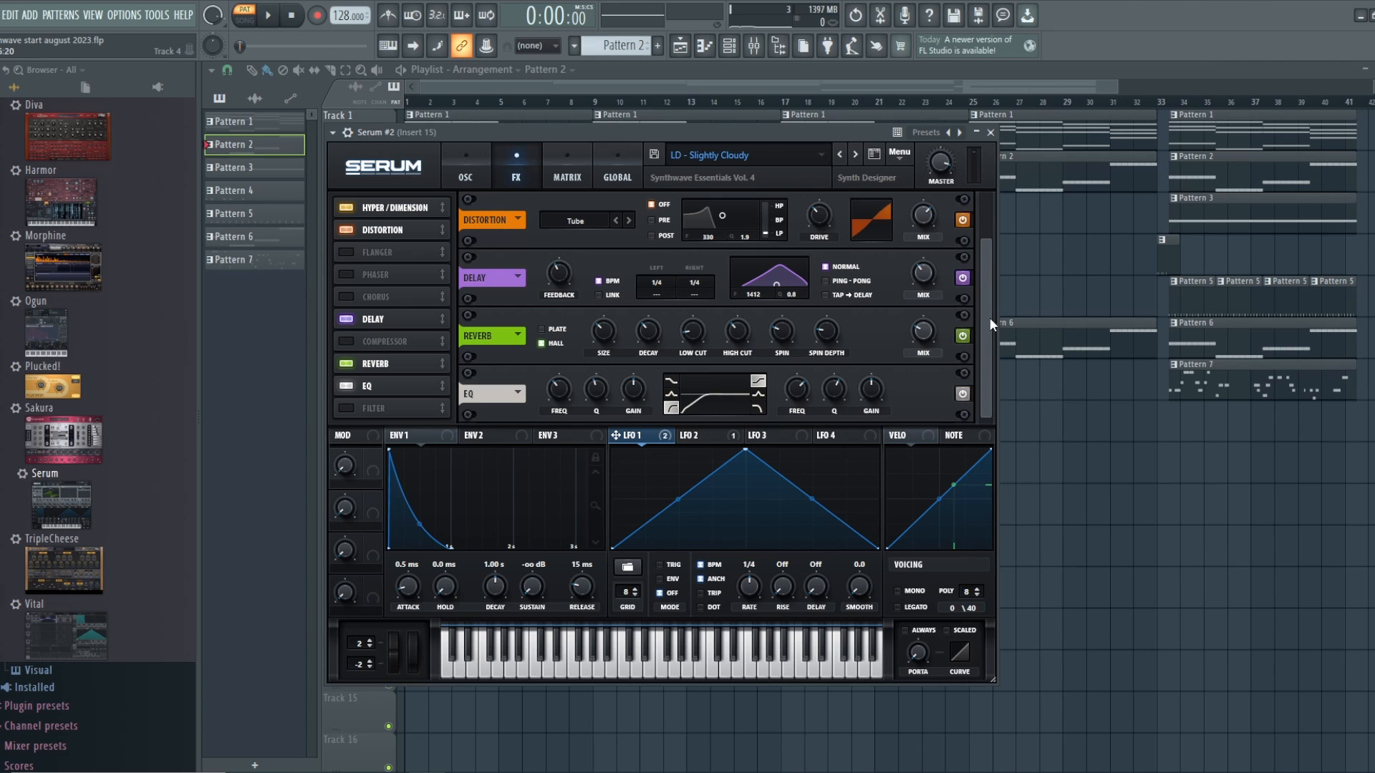
scroll(989, 317, up, 2)
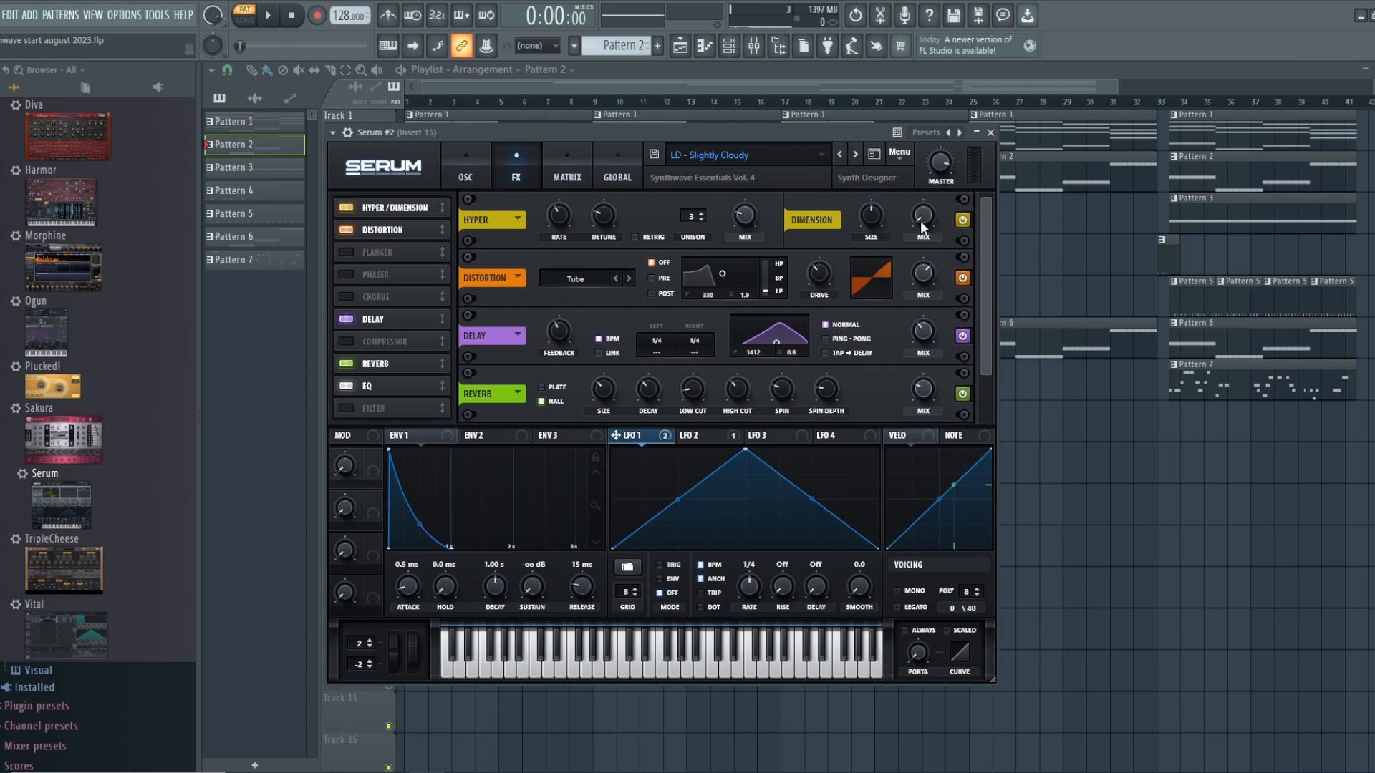
drag(984, 227, 981, 300)
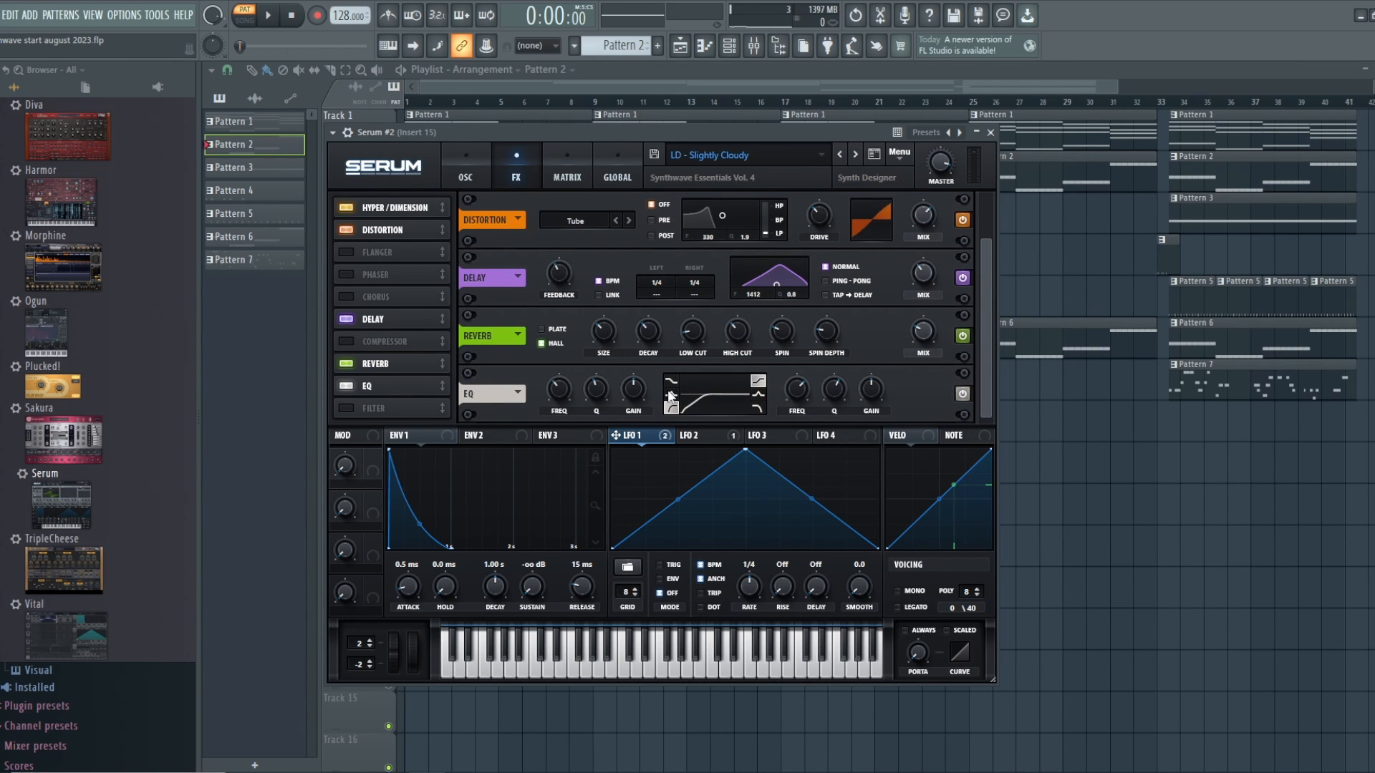
drag(982, 299, 982, 244)
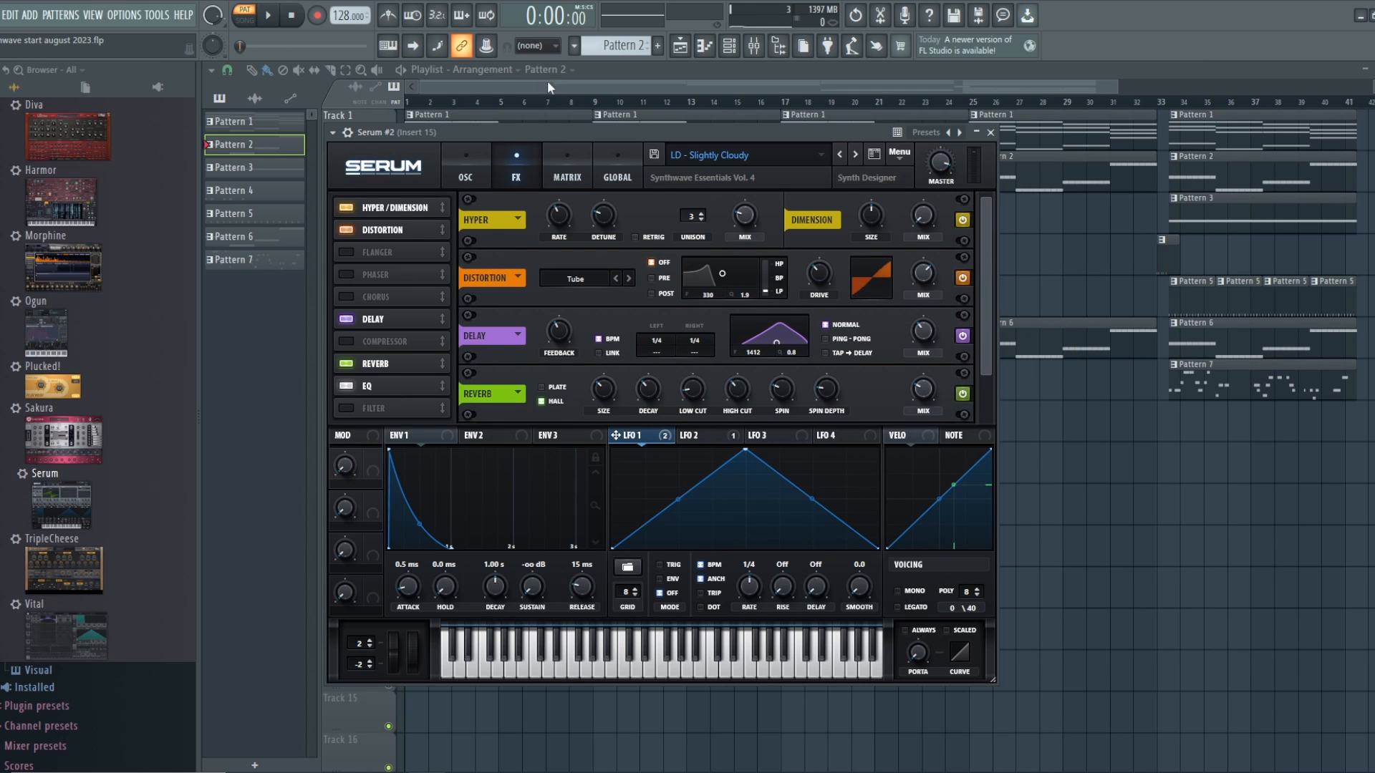
Audition Pattern 2 with the effects bypassed, re-enable them starting with reverb and delay, and return to the oscillator page.
click(961, 220)
click(268, 15)
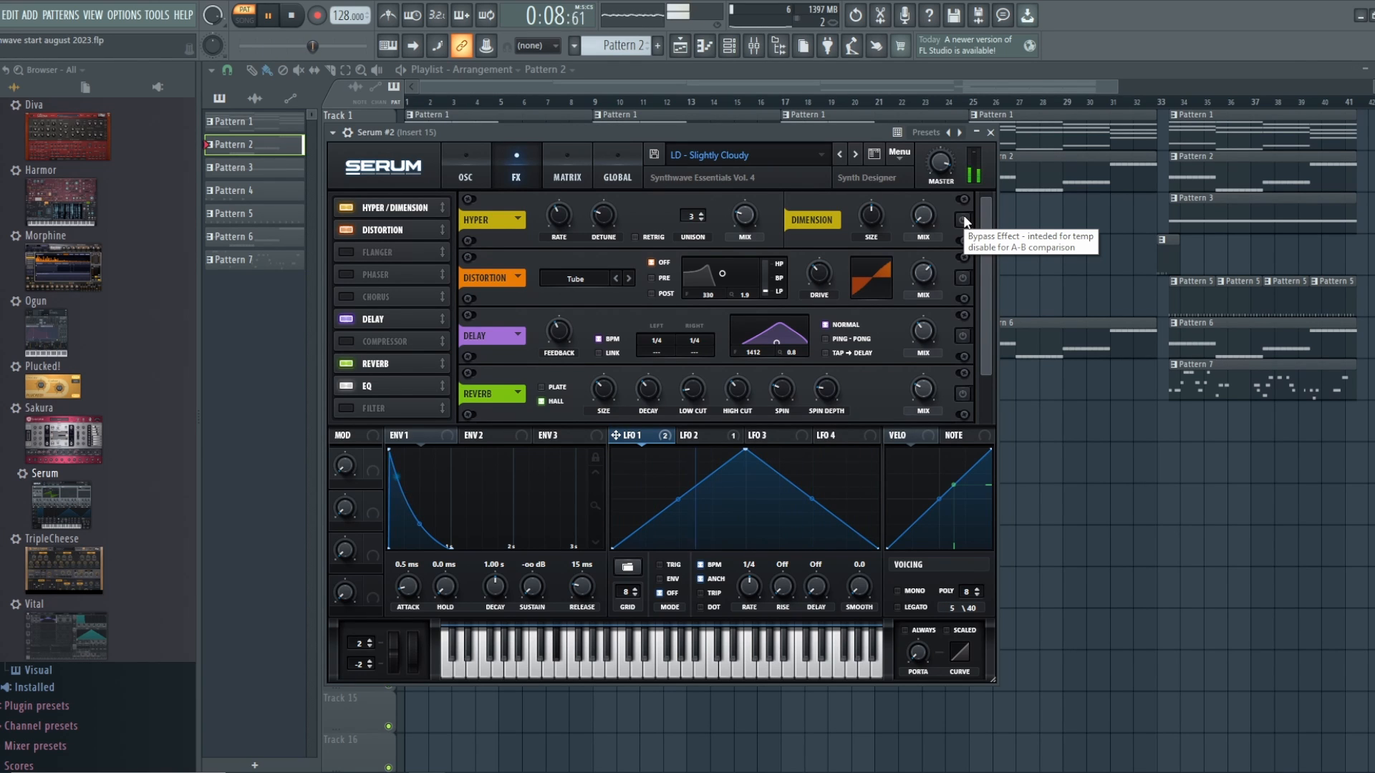
click(964, 394)
click(968, 332)
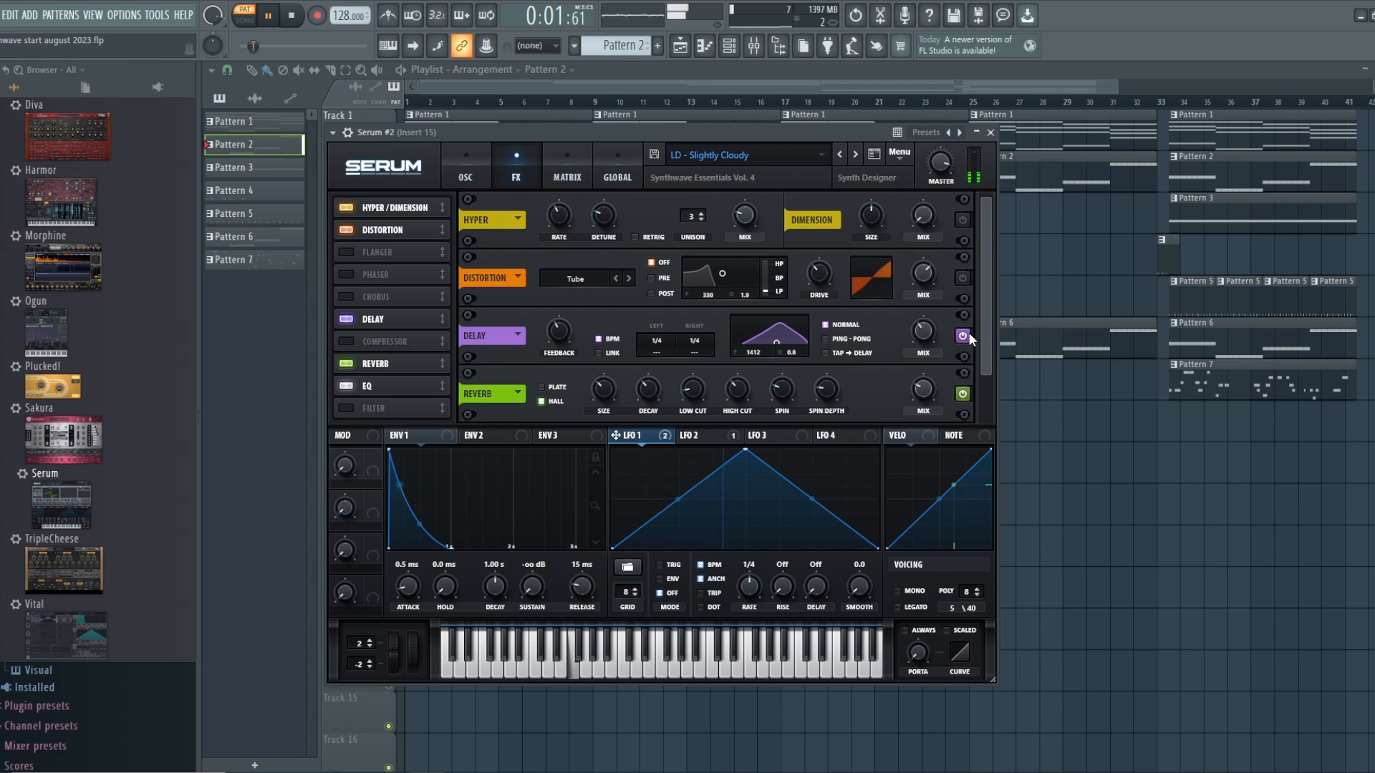
click(962, 279)
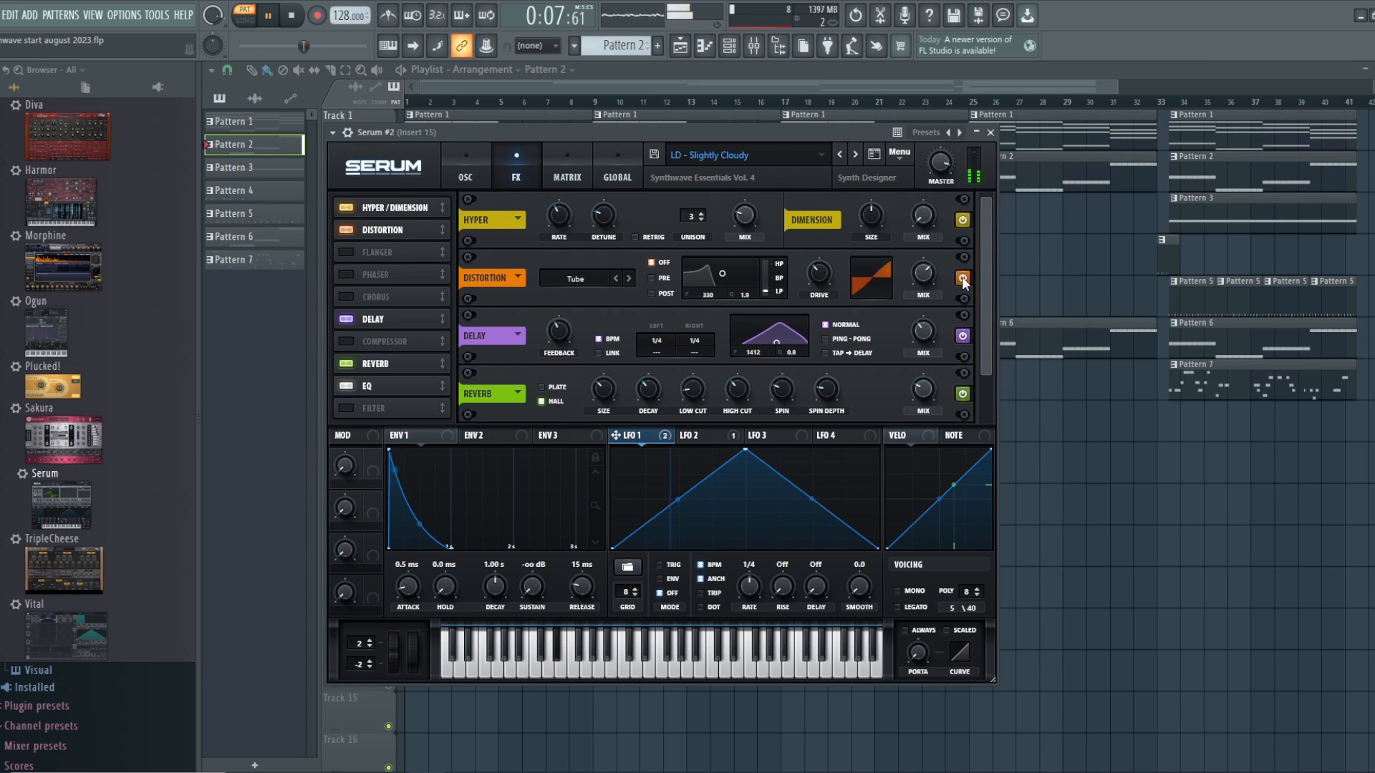
click(291, 16)
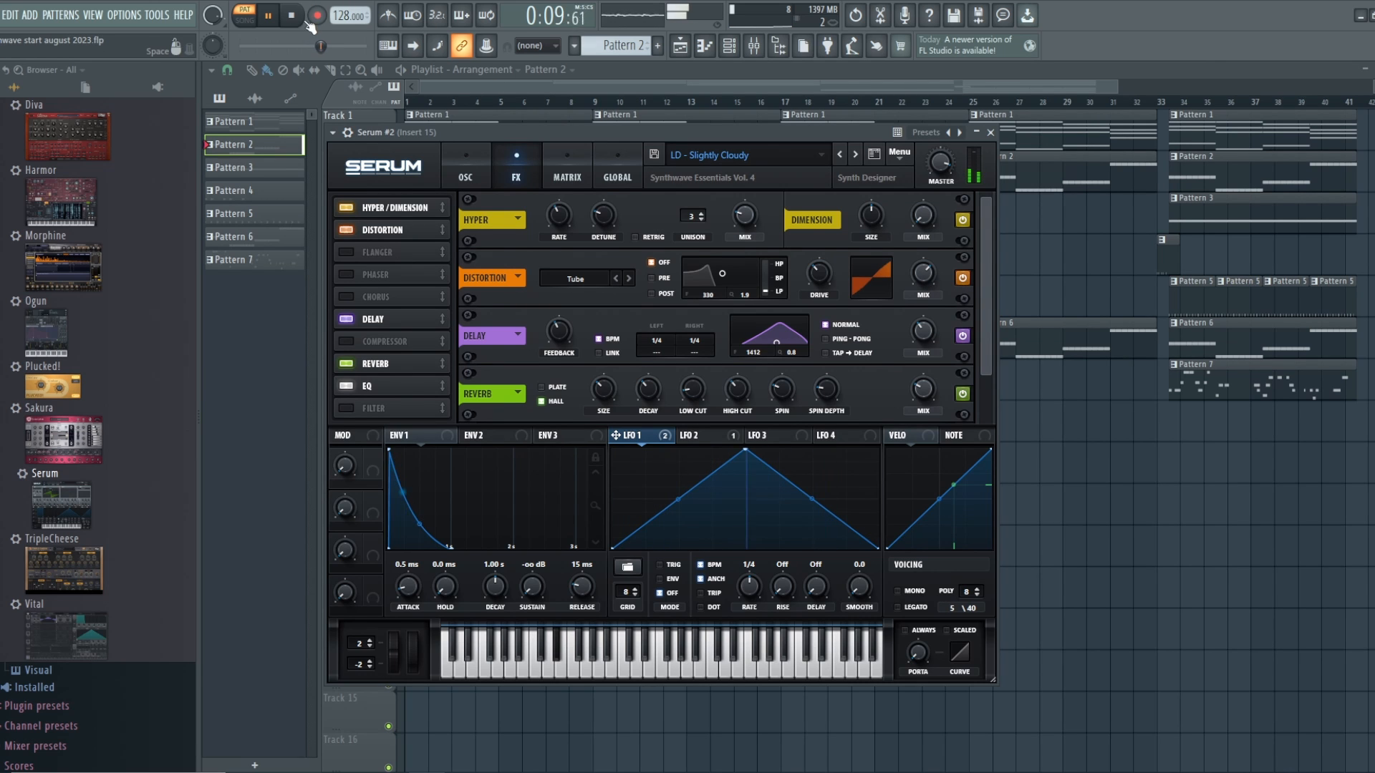
click(466, 177)
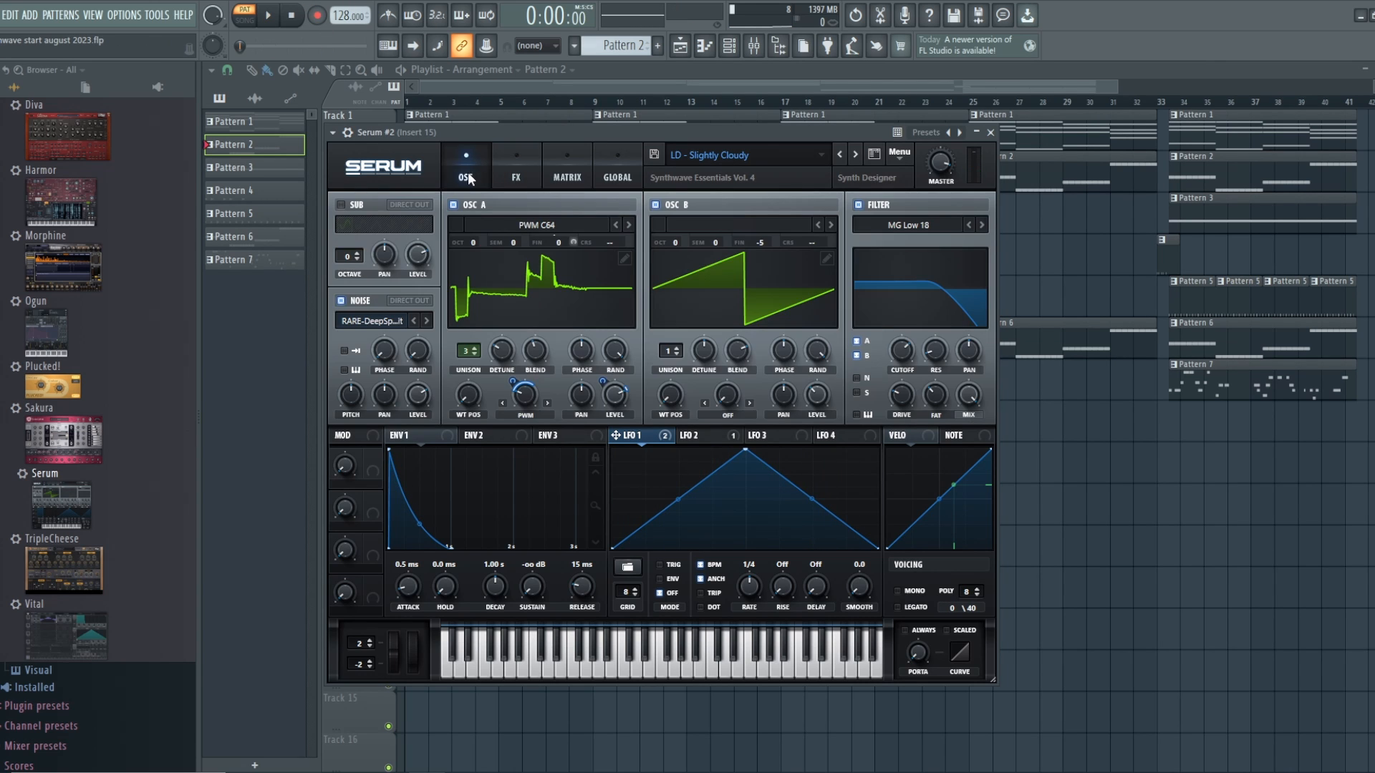
Return to the playlist and play the arrangement in song mode from bar 9.
click(698, 88)
click(600, 105)
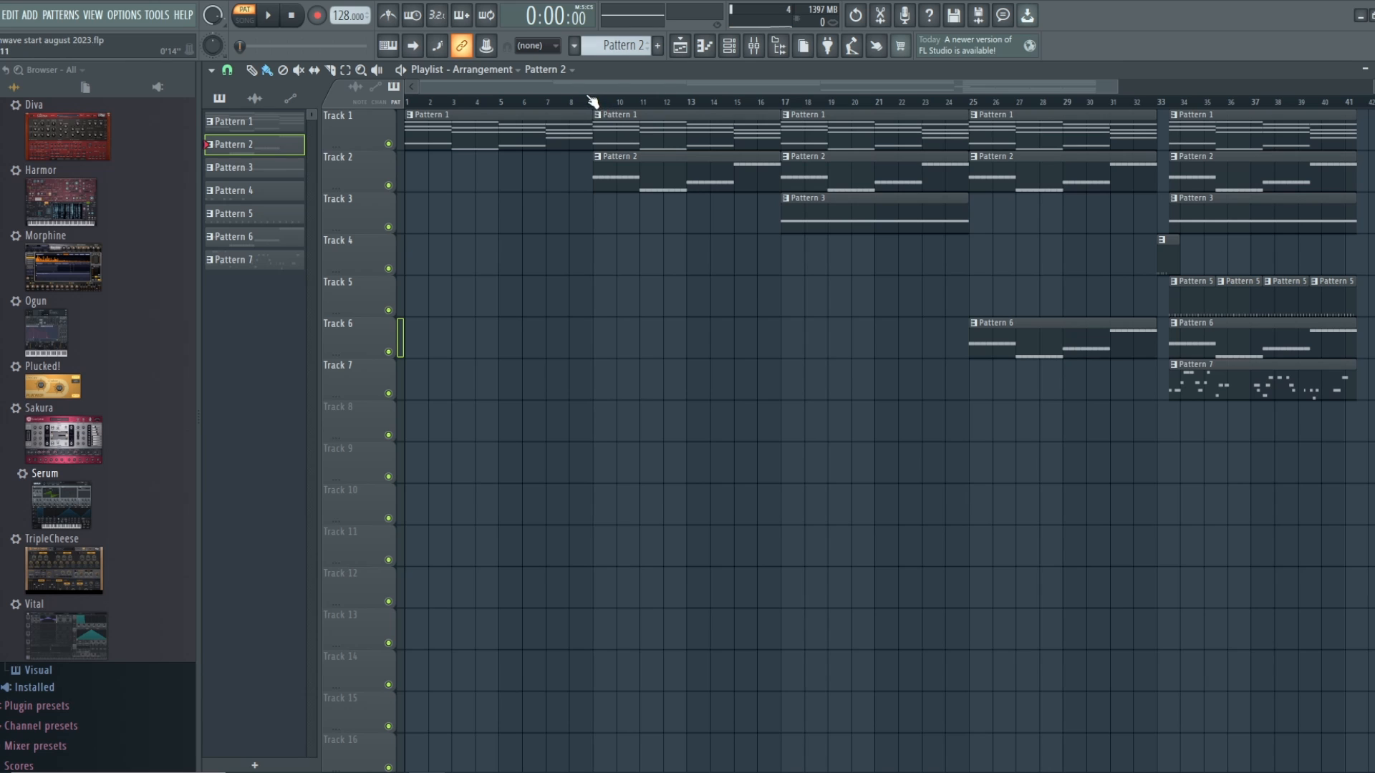
click(275, 15)
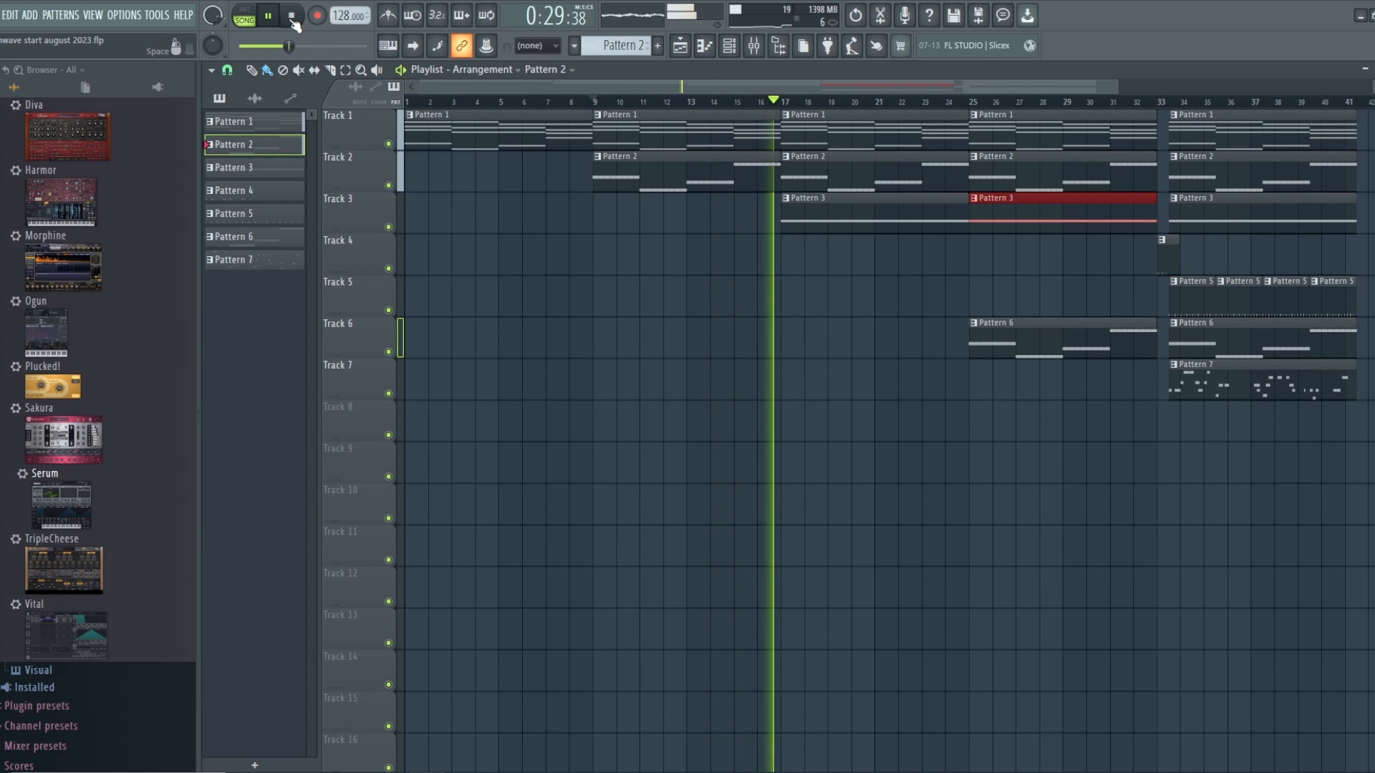
click(291, 16)
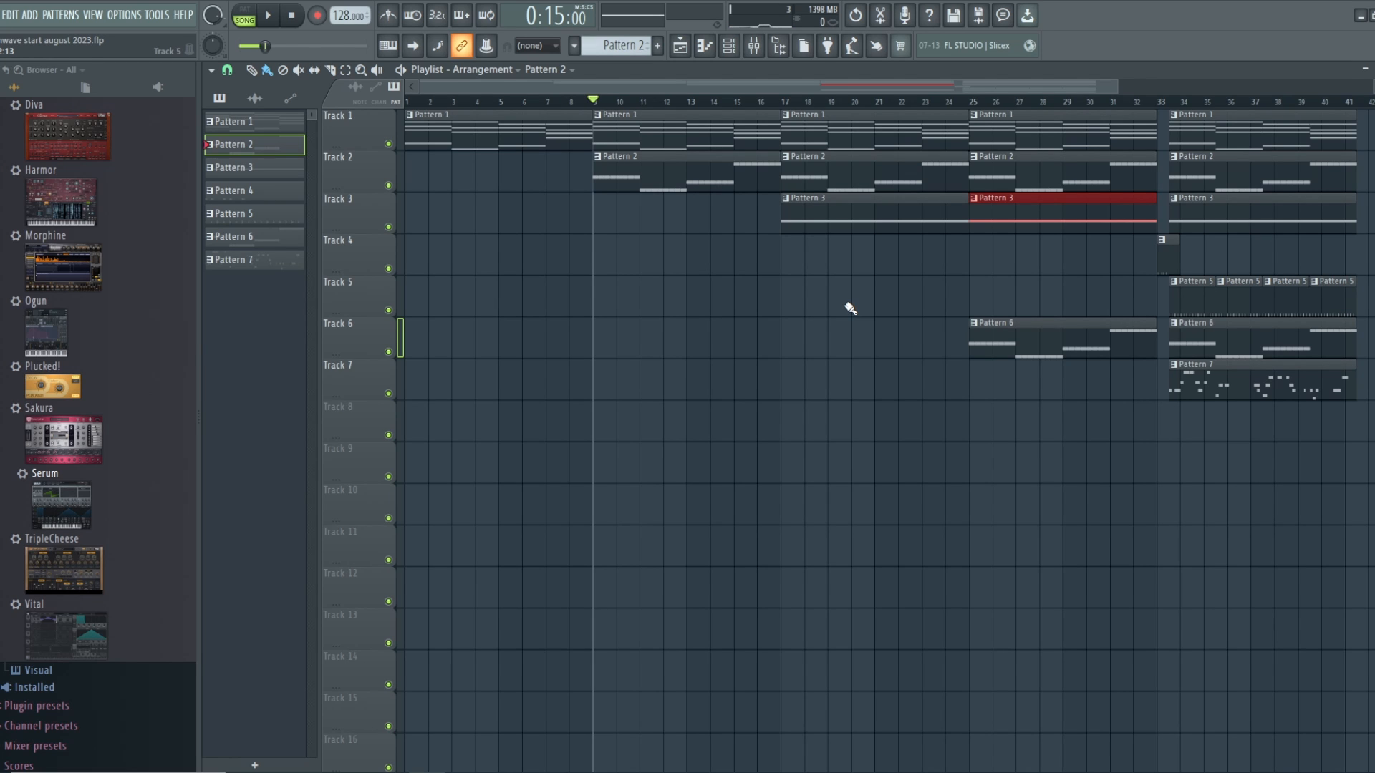
Move the song position to bar 17, select Pattern 3 and audition it on its own in pattern mode.
click(787, 104)
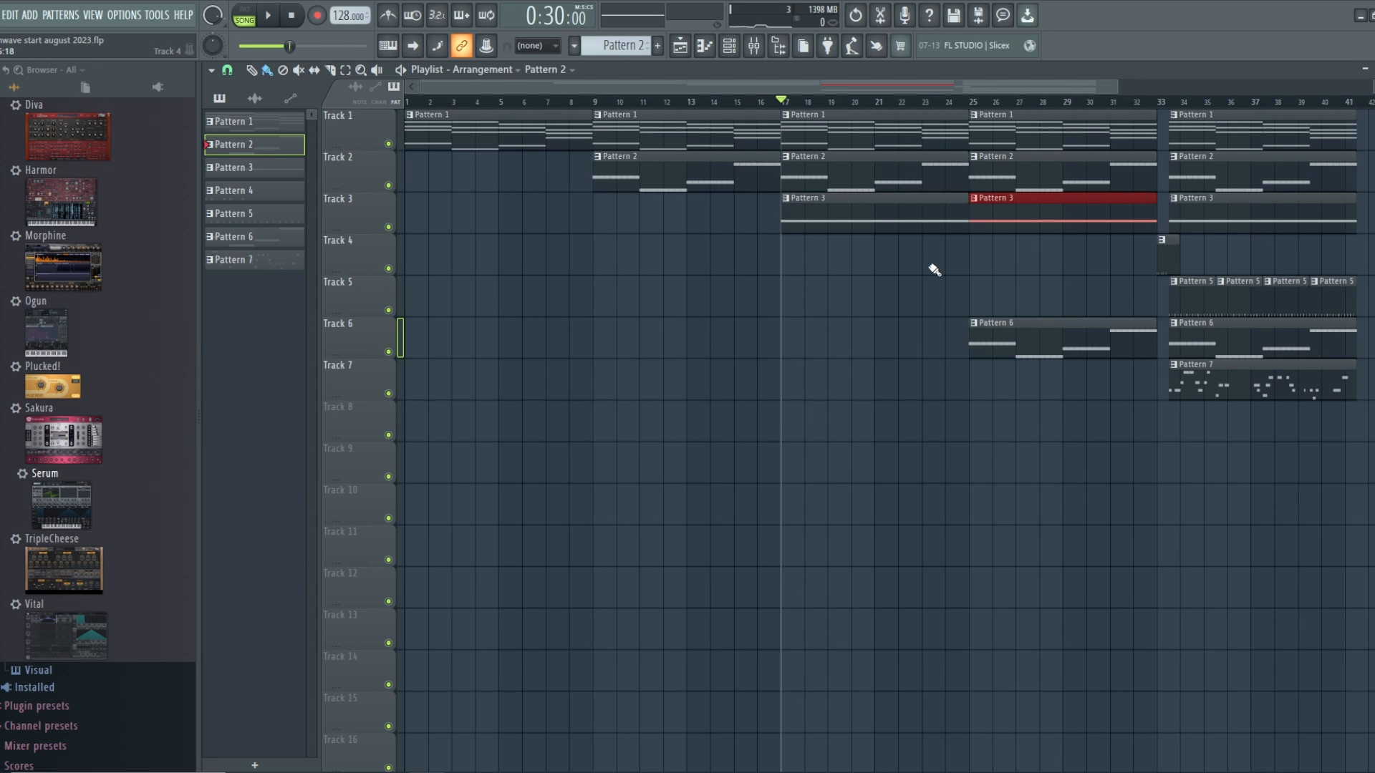
click(626, 45)
click(644, 89)
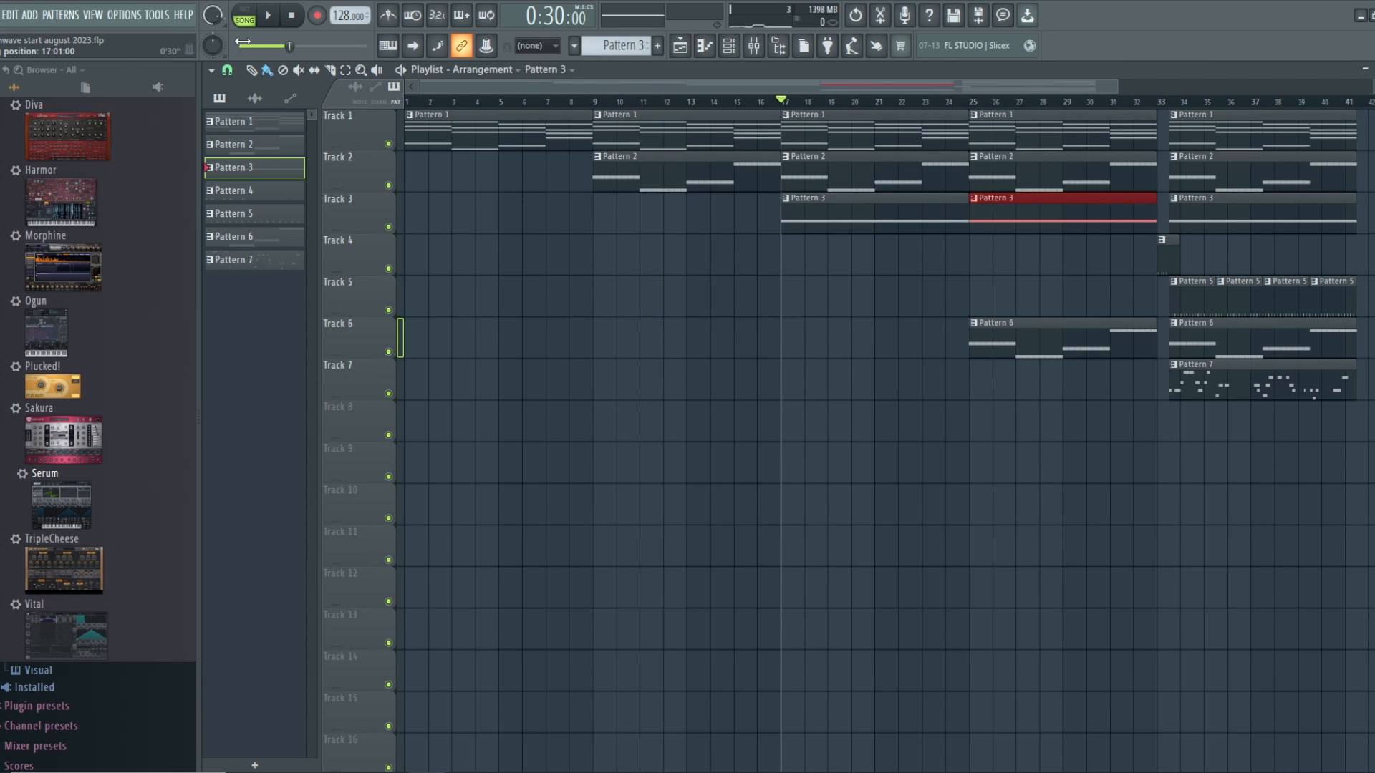
click(272, 15)
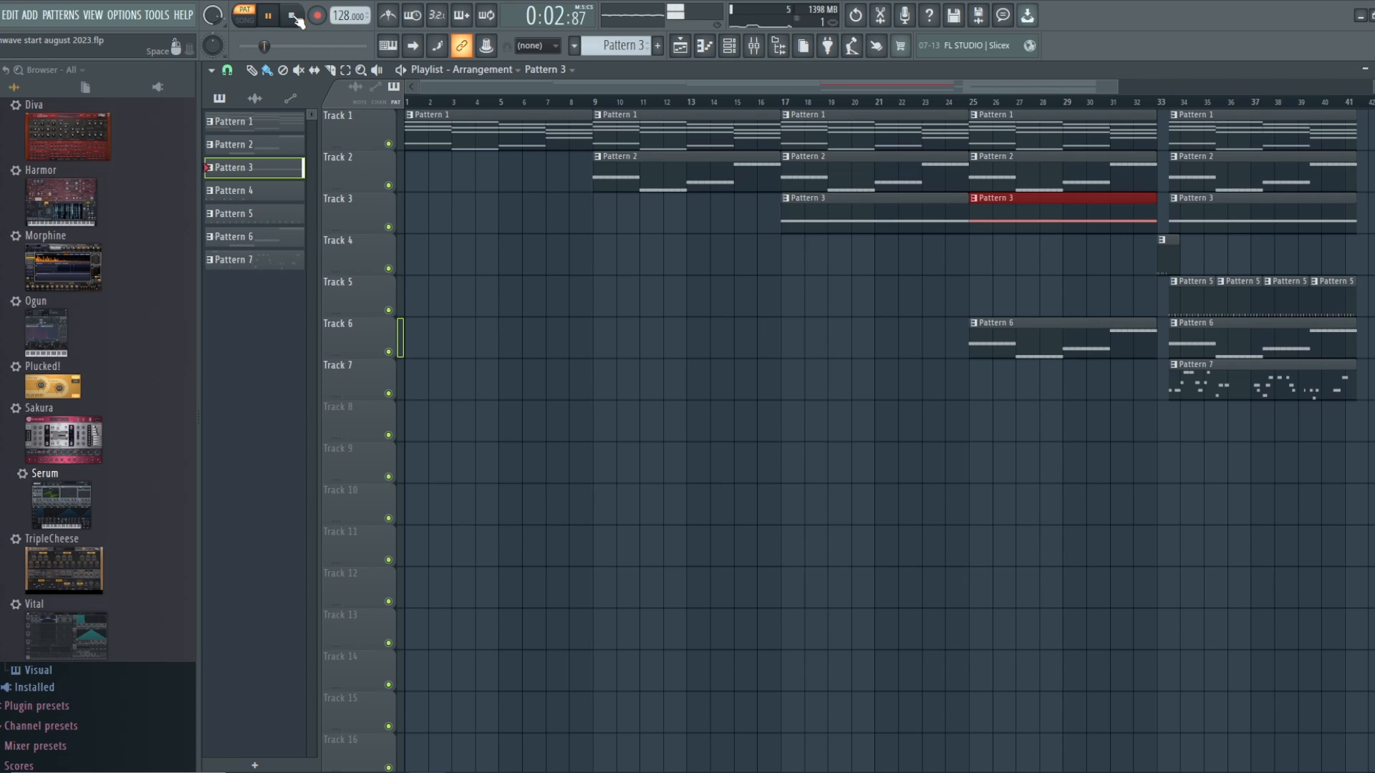
click(295, 17)
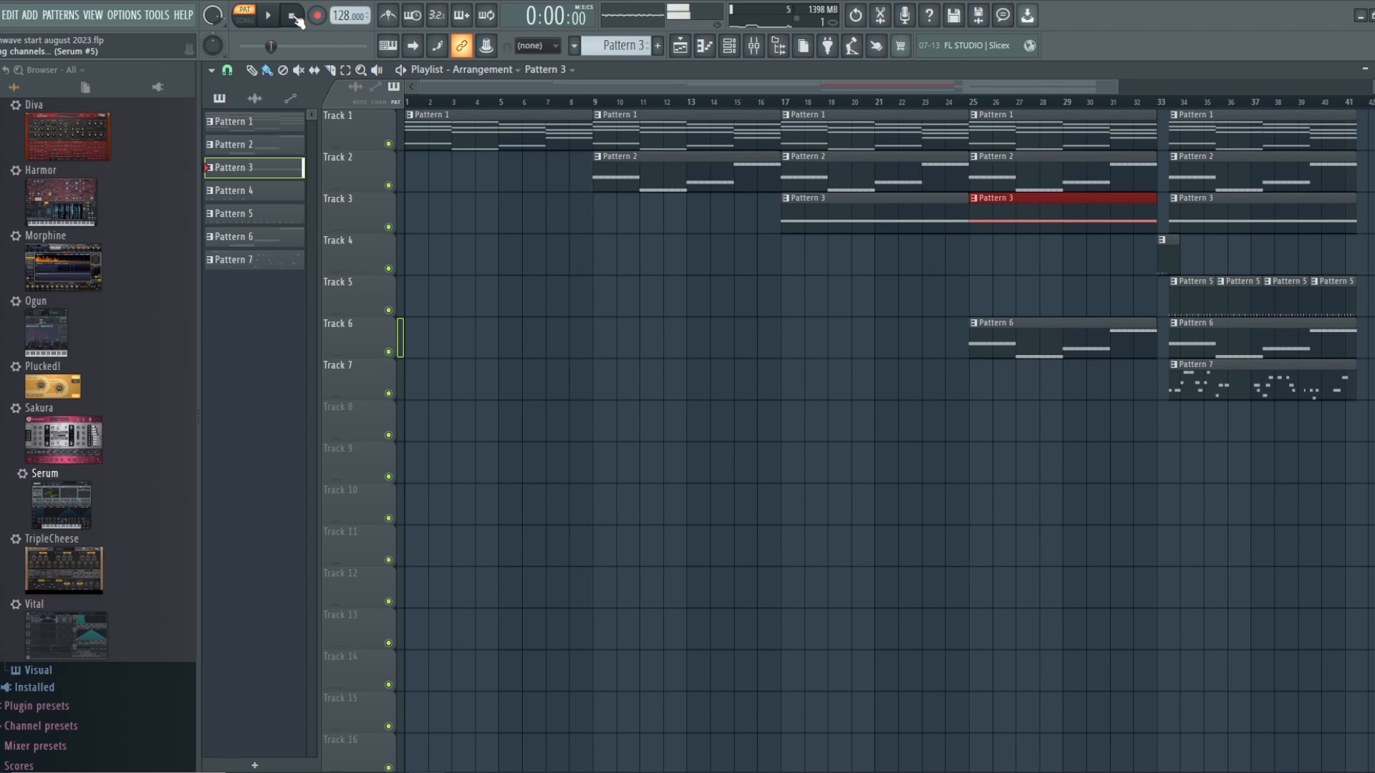
Set the song position to bar 17 and open the Sylenth1 channel used by Pattern 3.
click(783, 105)
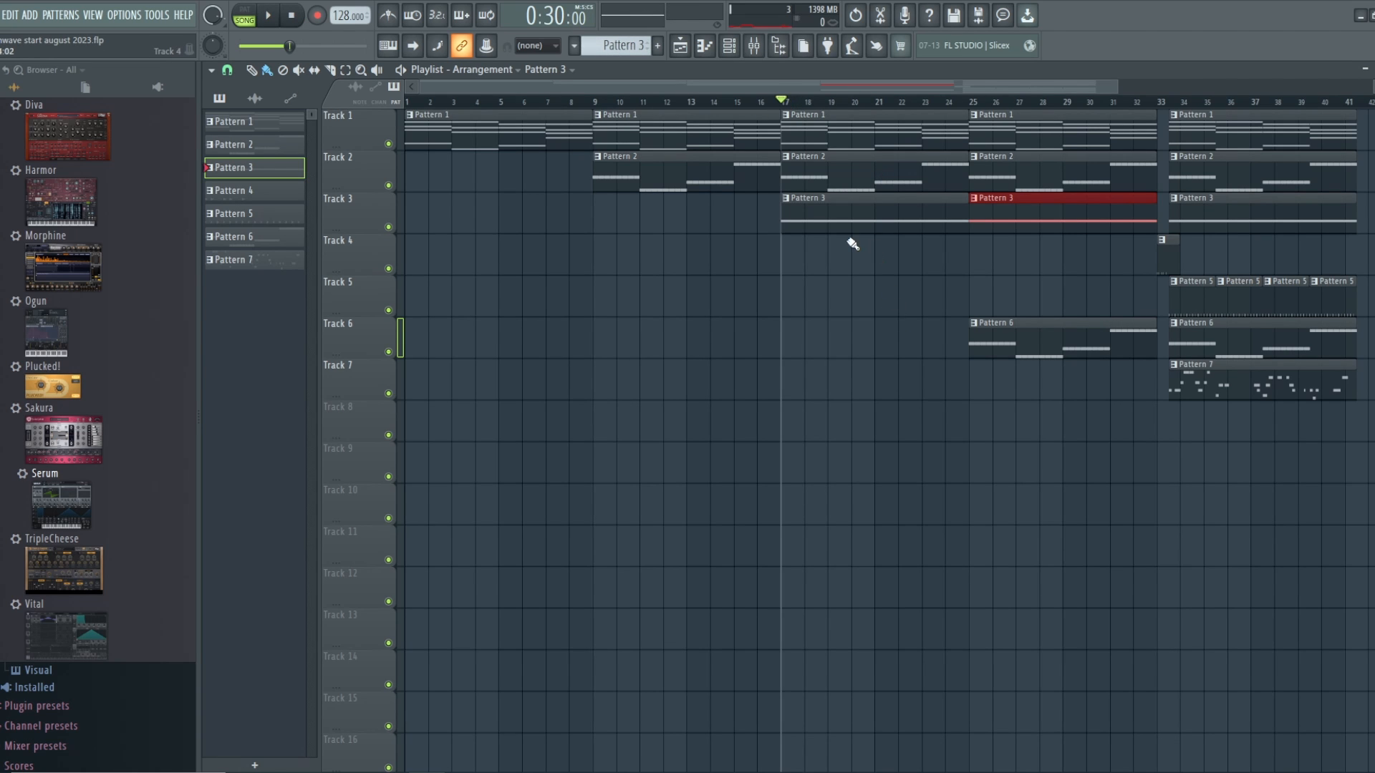
click(729, 46)
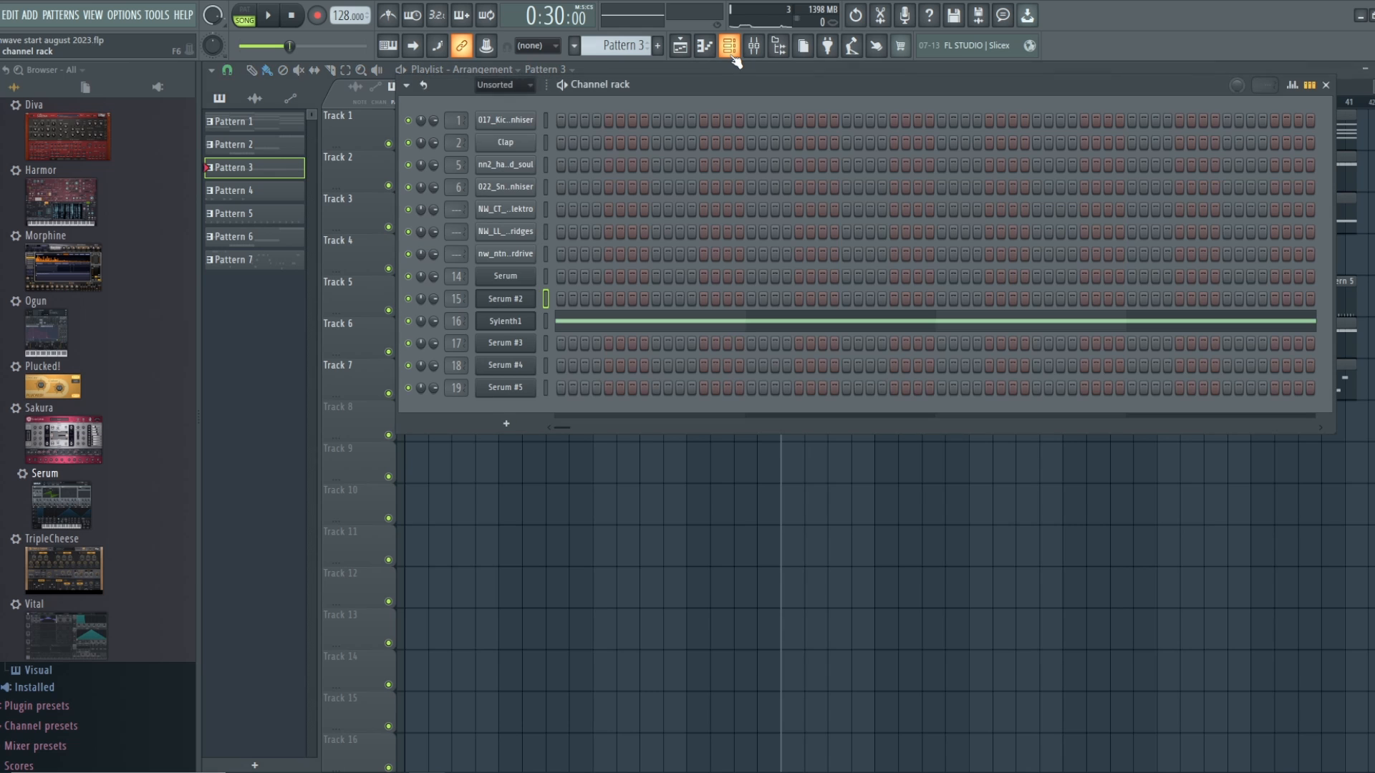
click(506, 320)
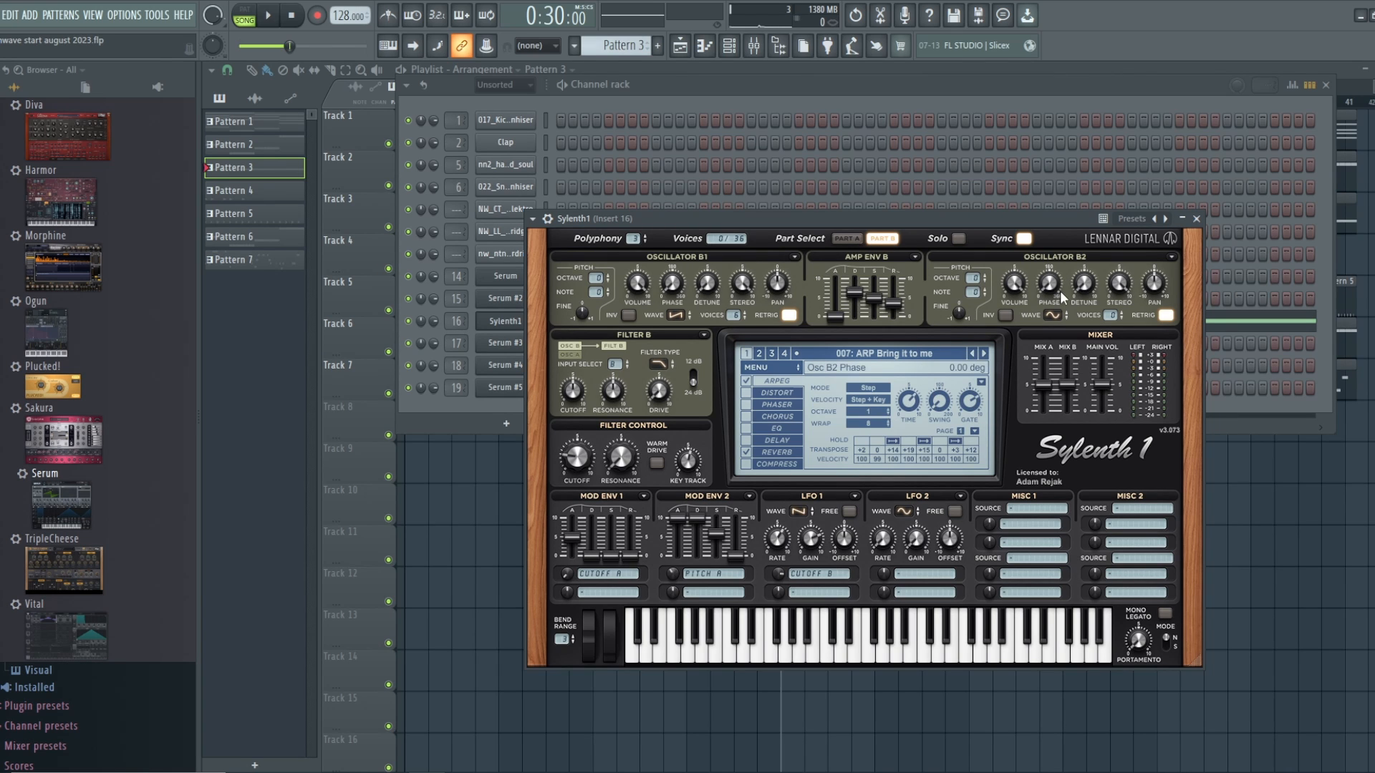
Compare the oscillators, envelope and filter of Part A and Part B in the Sylenth1 arp preset, ending on Part A.
click(882, 239)
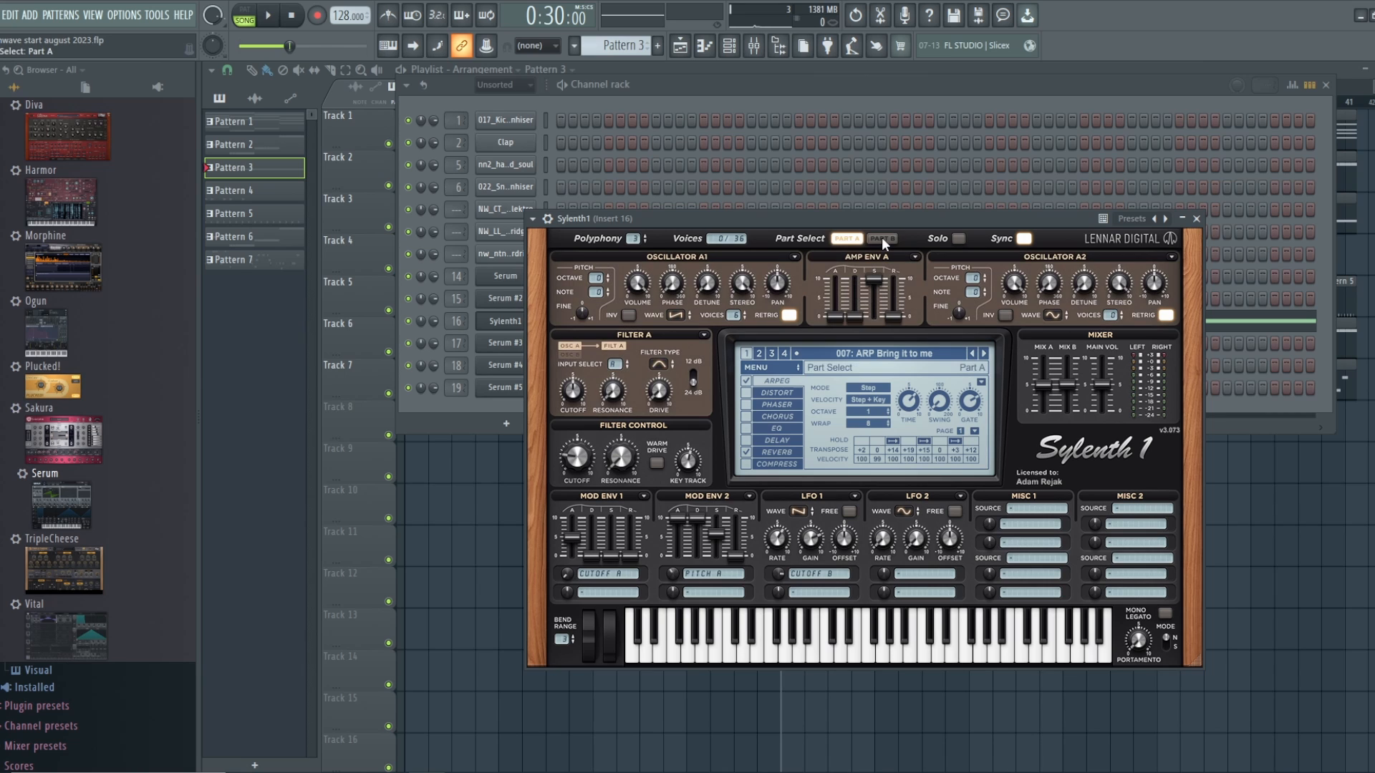
click(882, 238)
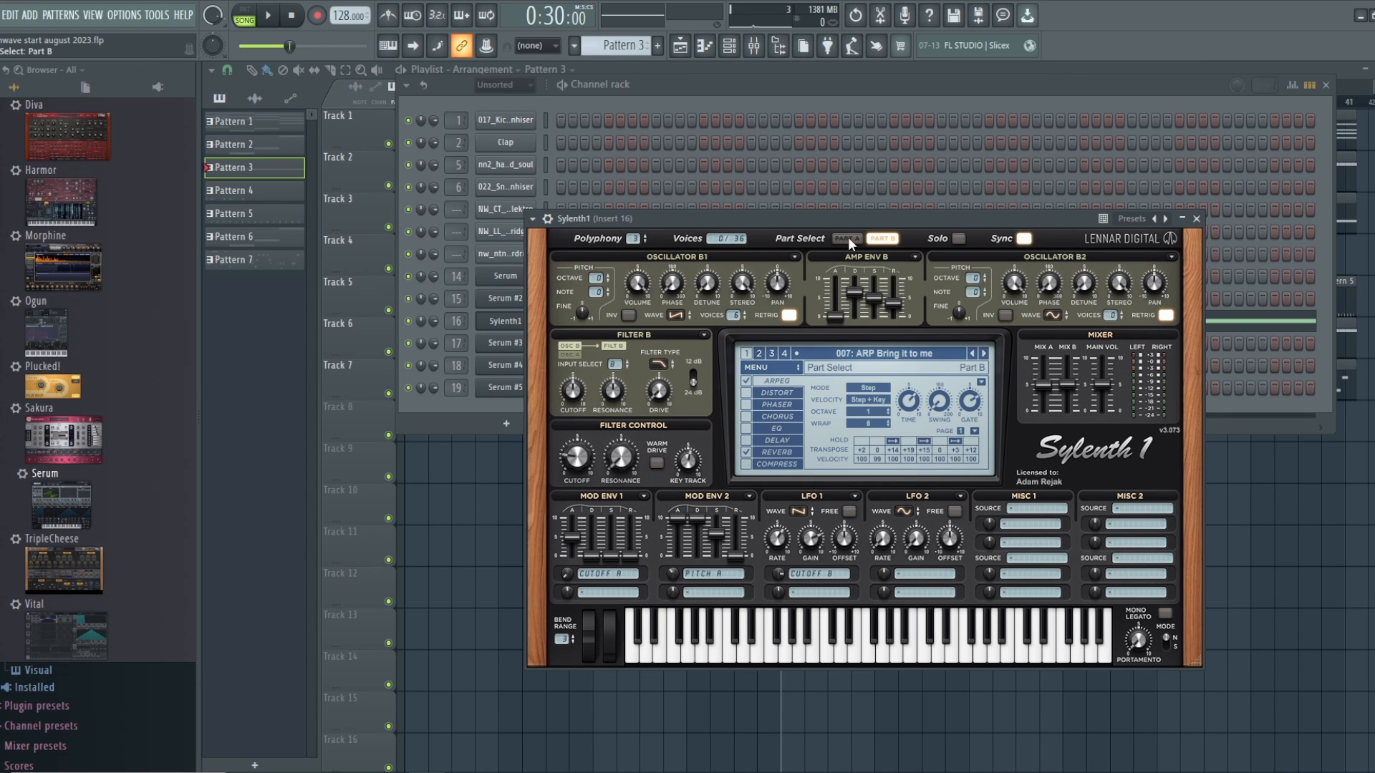
click(848, 238)
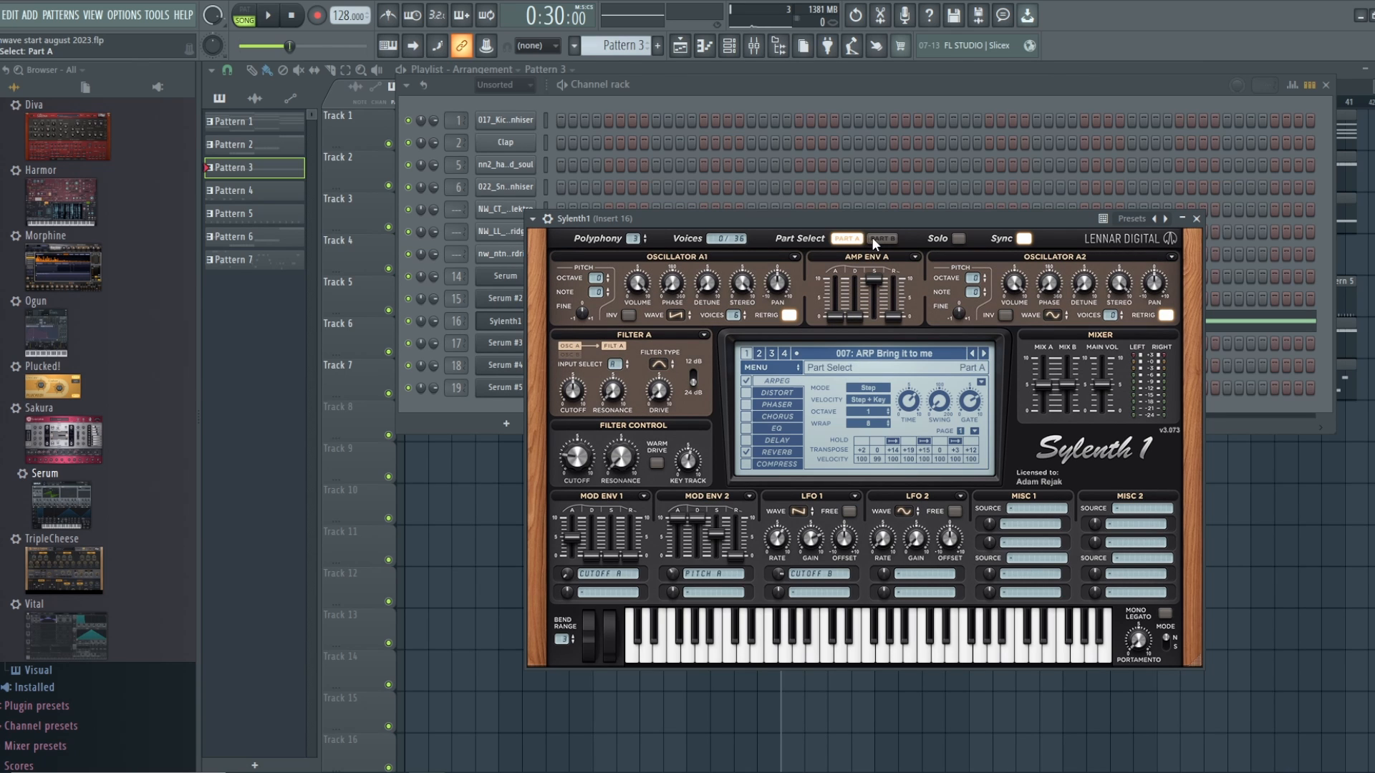
click(872, 239)
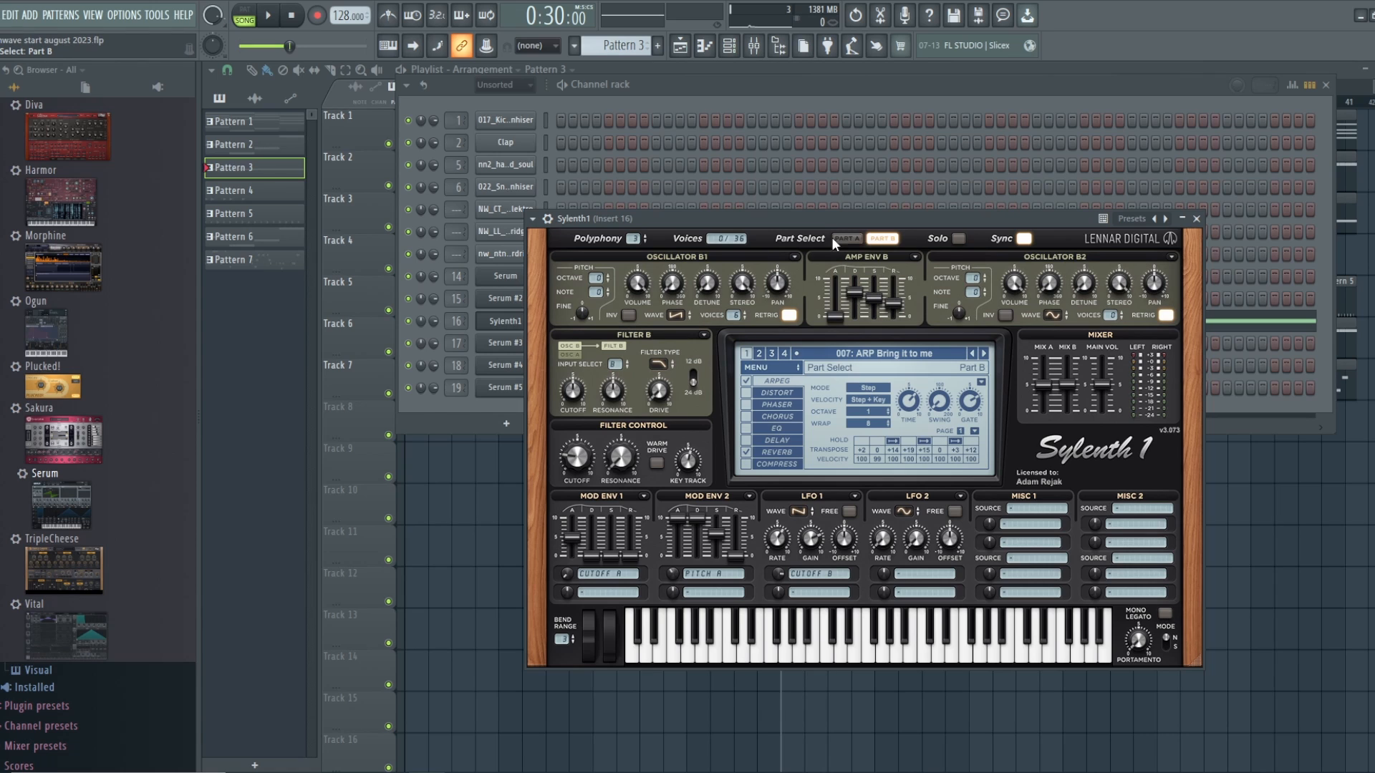
click(843, 238)
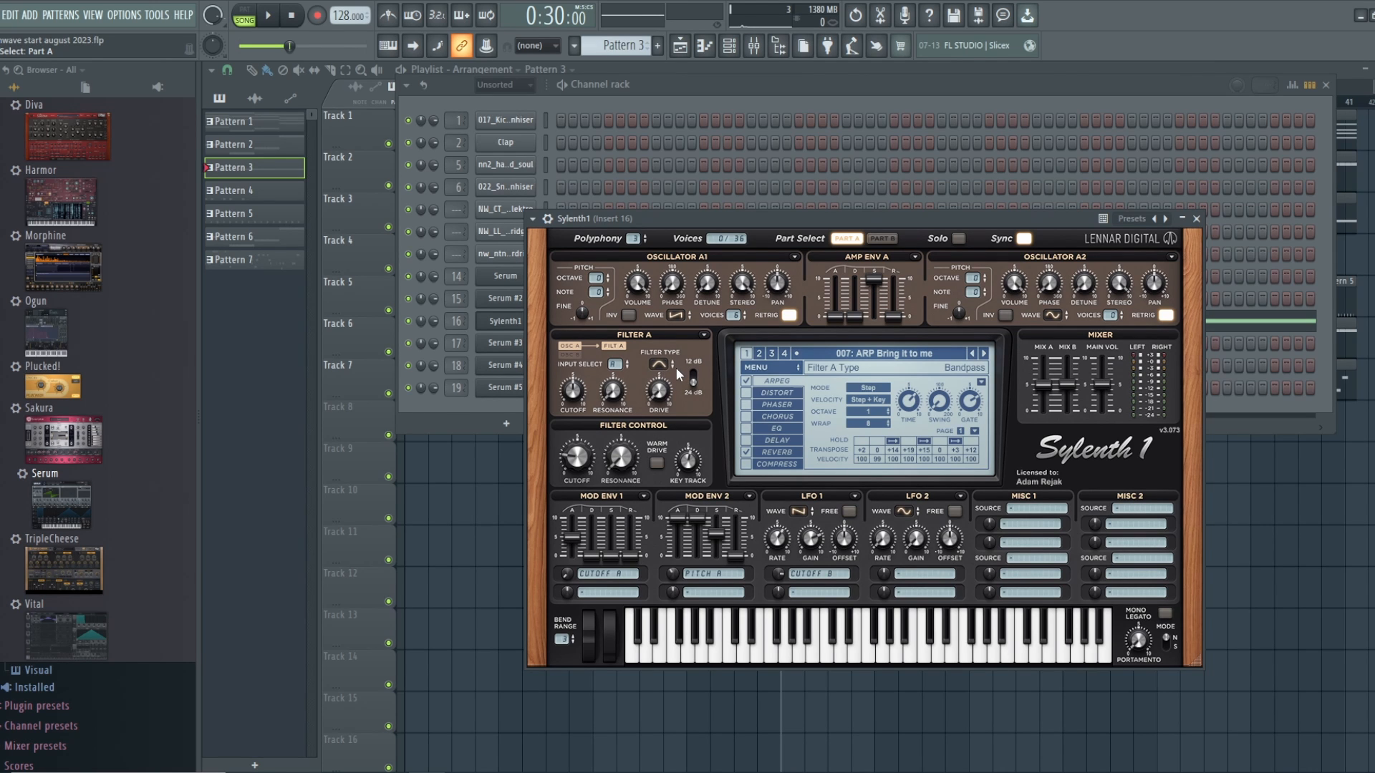
Play the arrangement from bar 17 while sweeping Filter A's cutoff, and stop playback.
key(space)
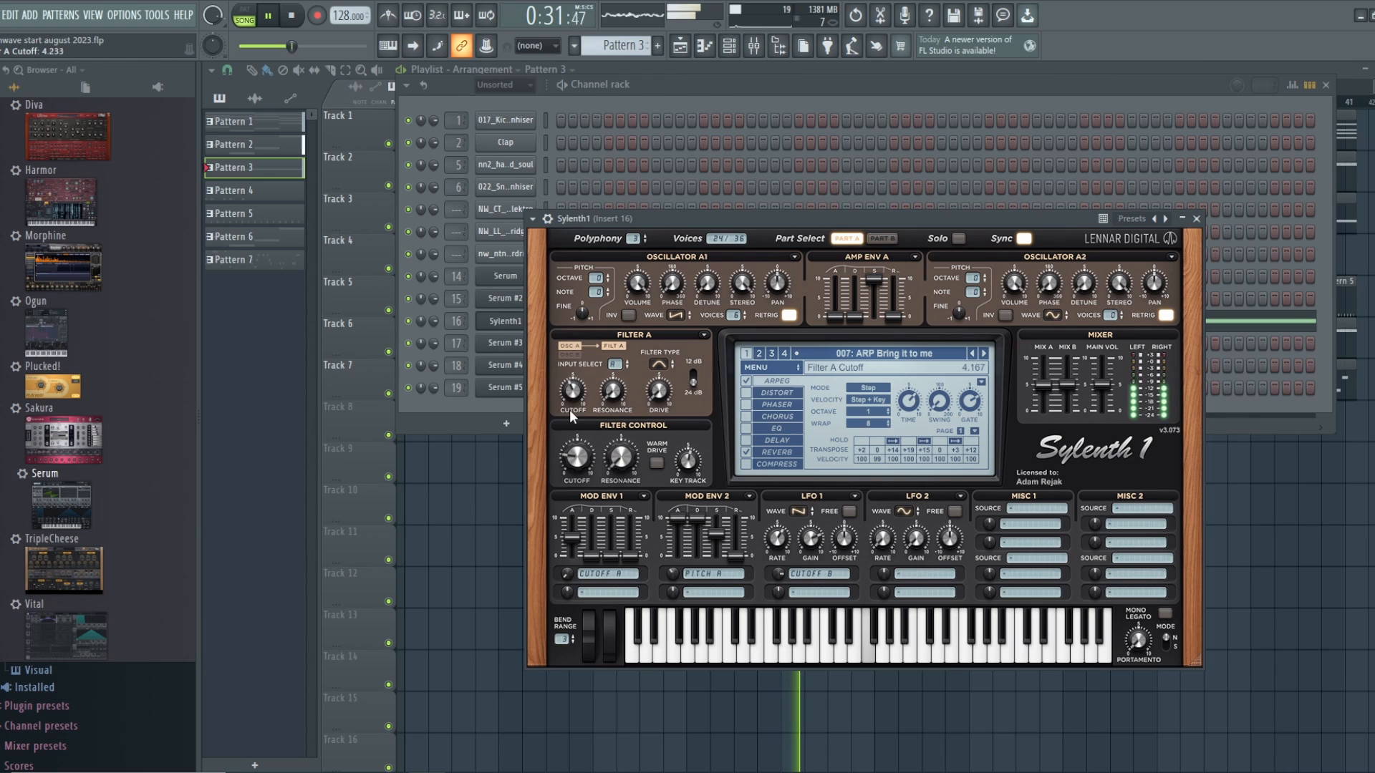
drag(570, 410, 513, 334)
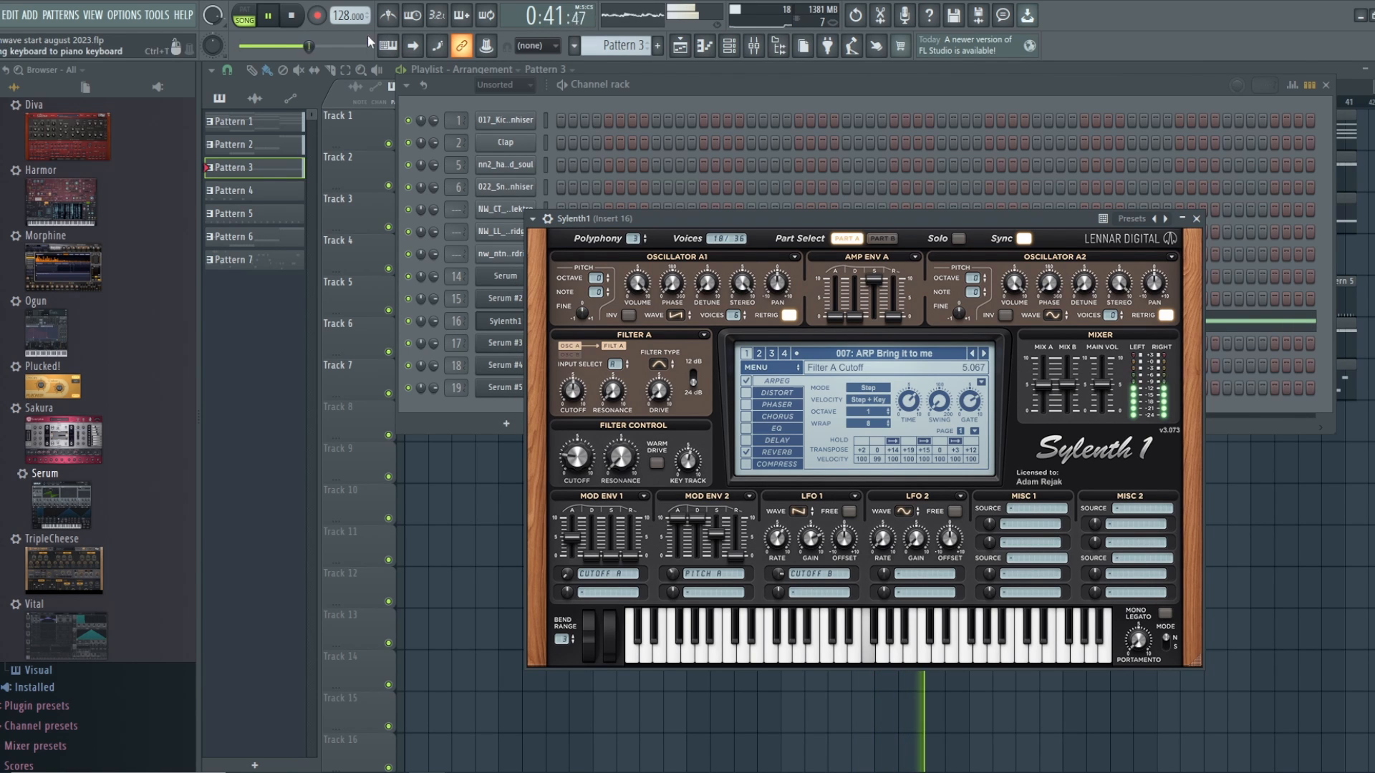
click(291, 15)
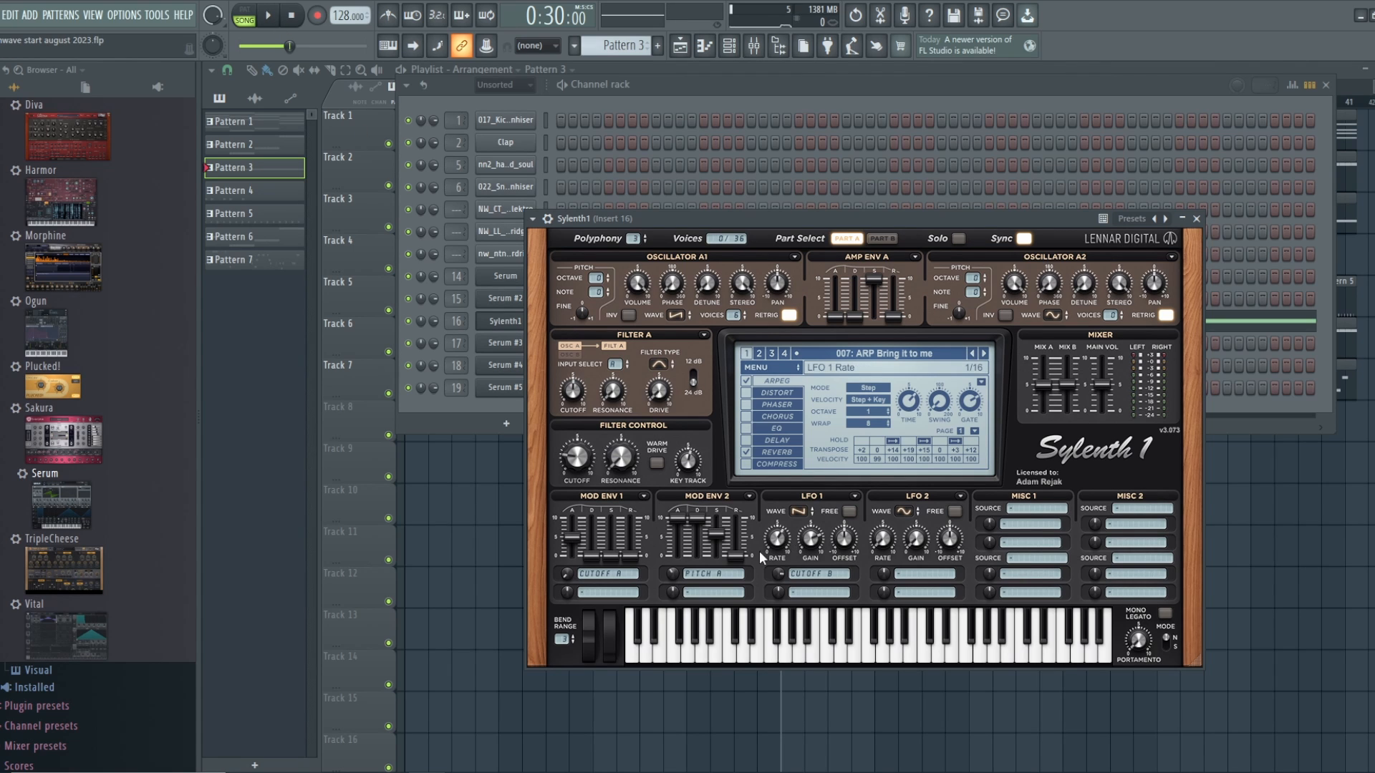
Replay from bar 17 while varying the Mod Env 1 amount on Cutoff A and the Mod Env 2 amount on Pitch A, and stop.
click(270, 18)
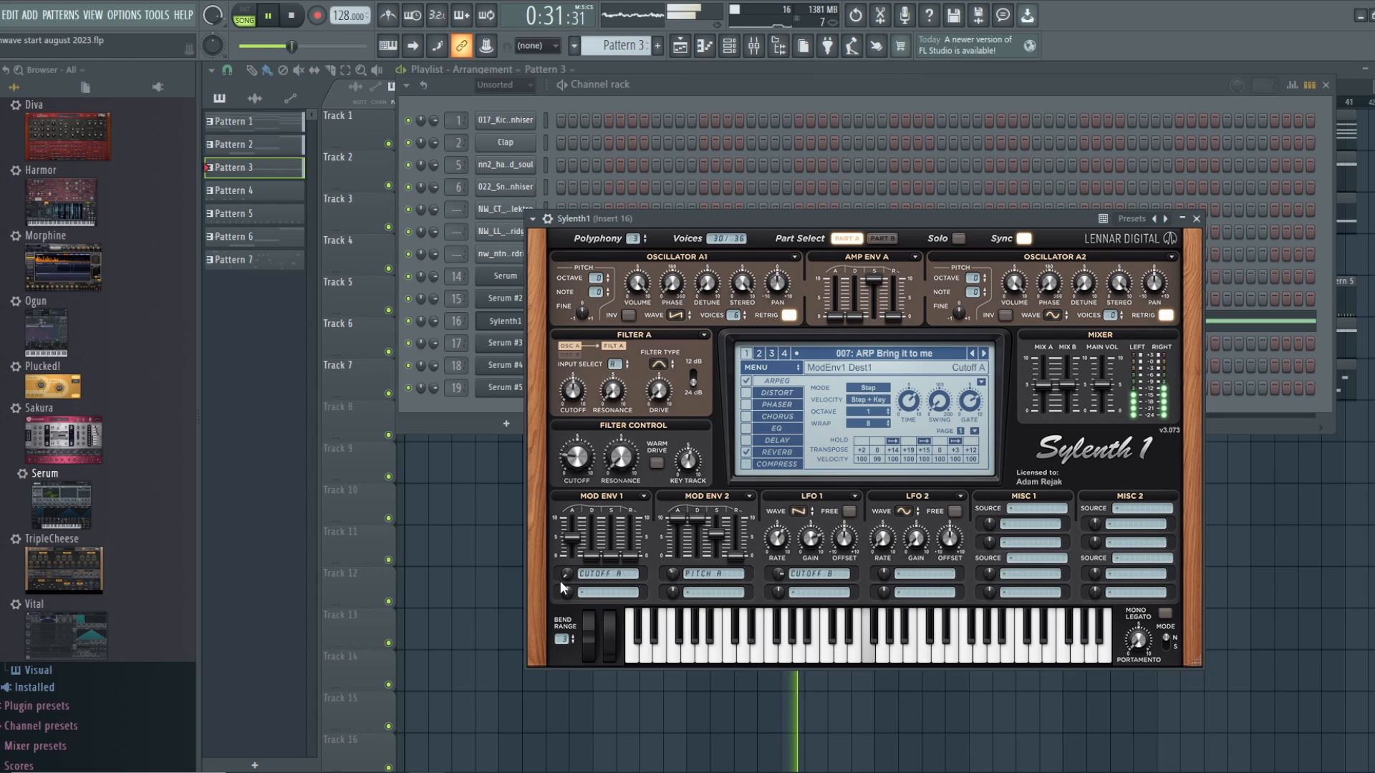
mouse_move(568, 577)
mouse_down()
mouse_move(566, 418)
mouse_move(566, 583)
mouse_up()
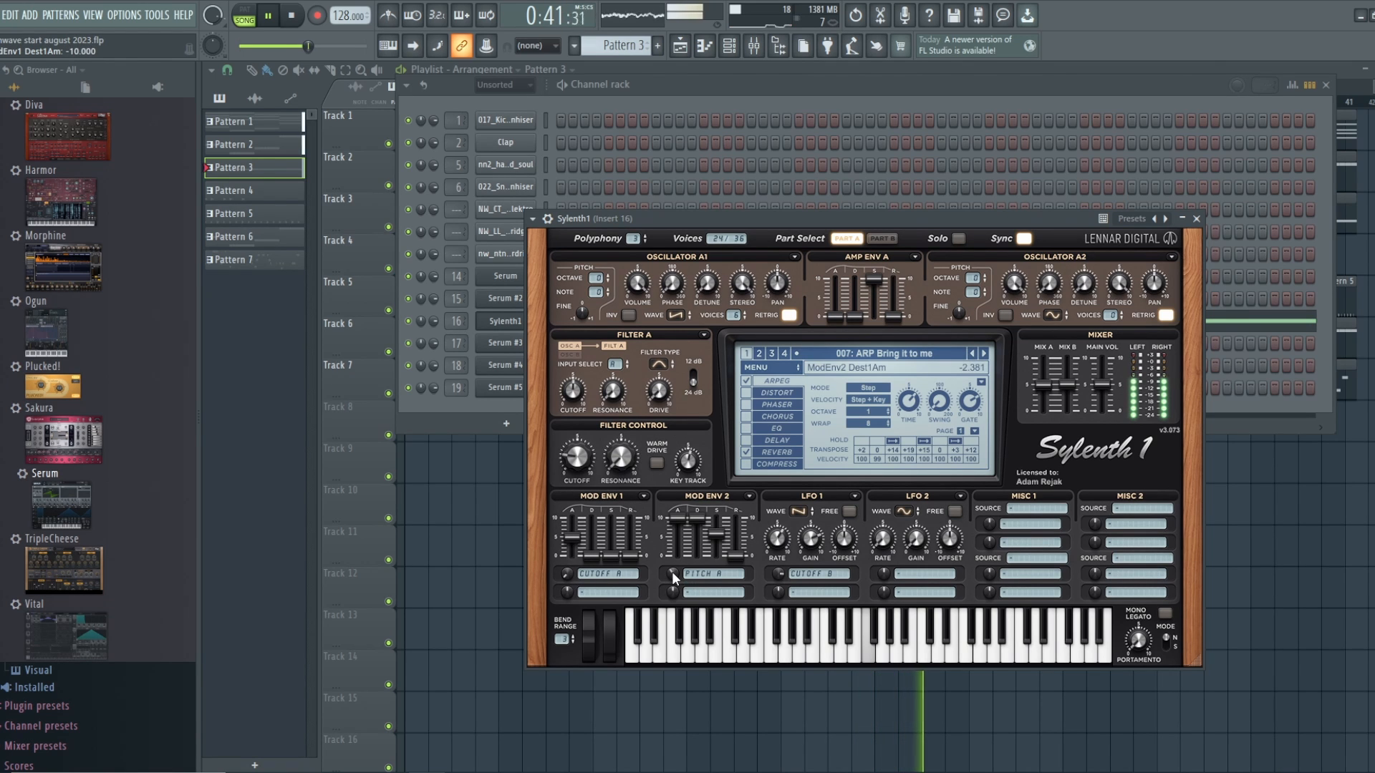
drag(672, 572, 669, 449)
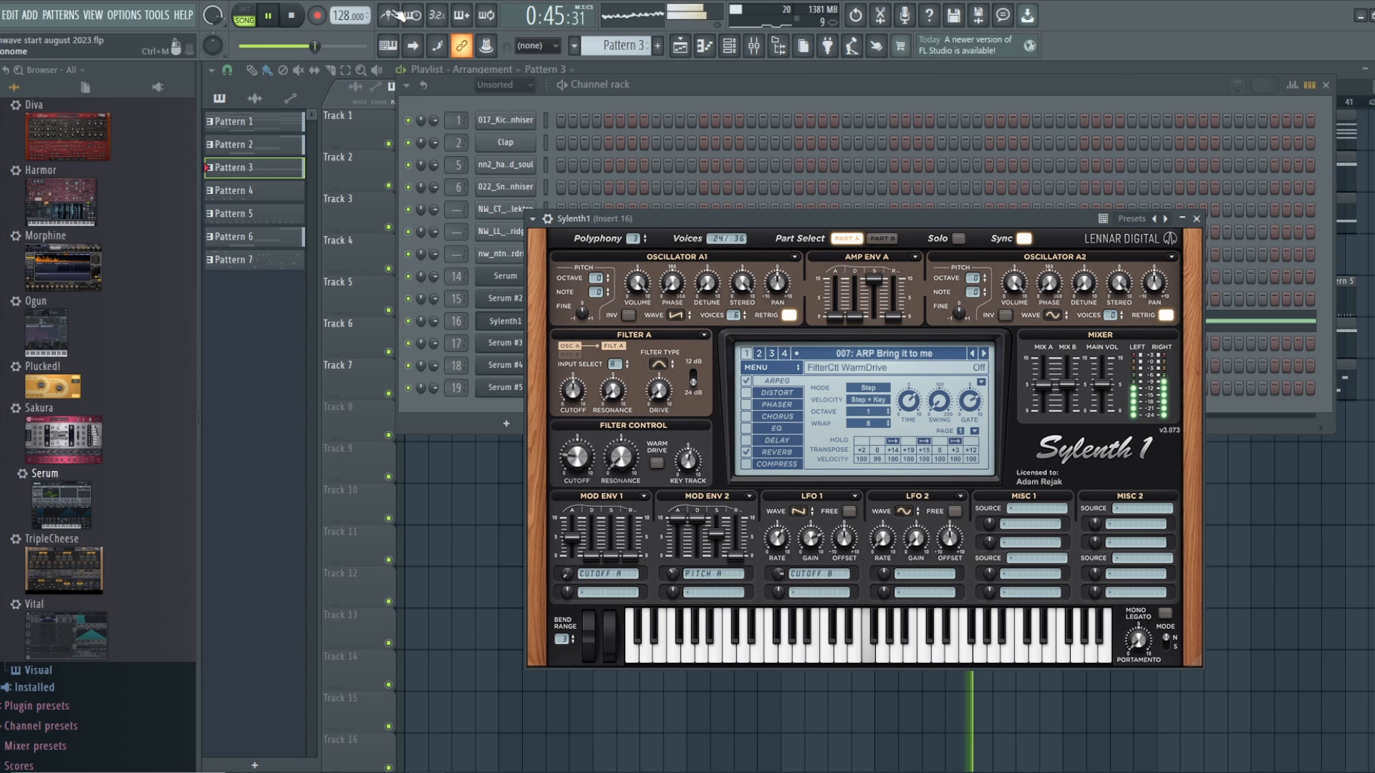
click(290, 15)
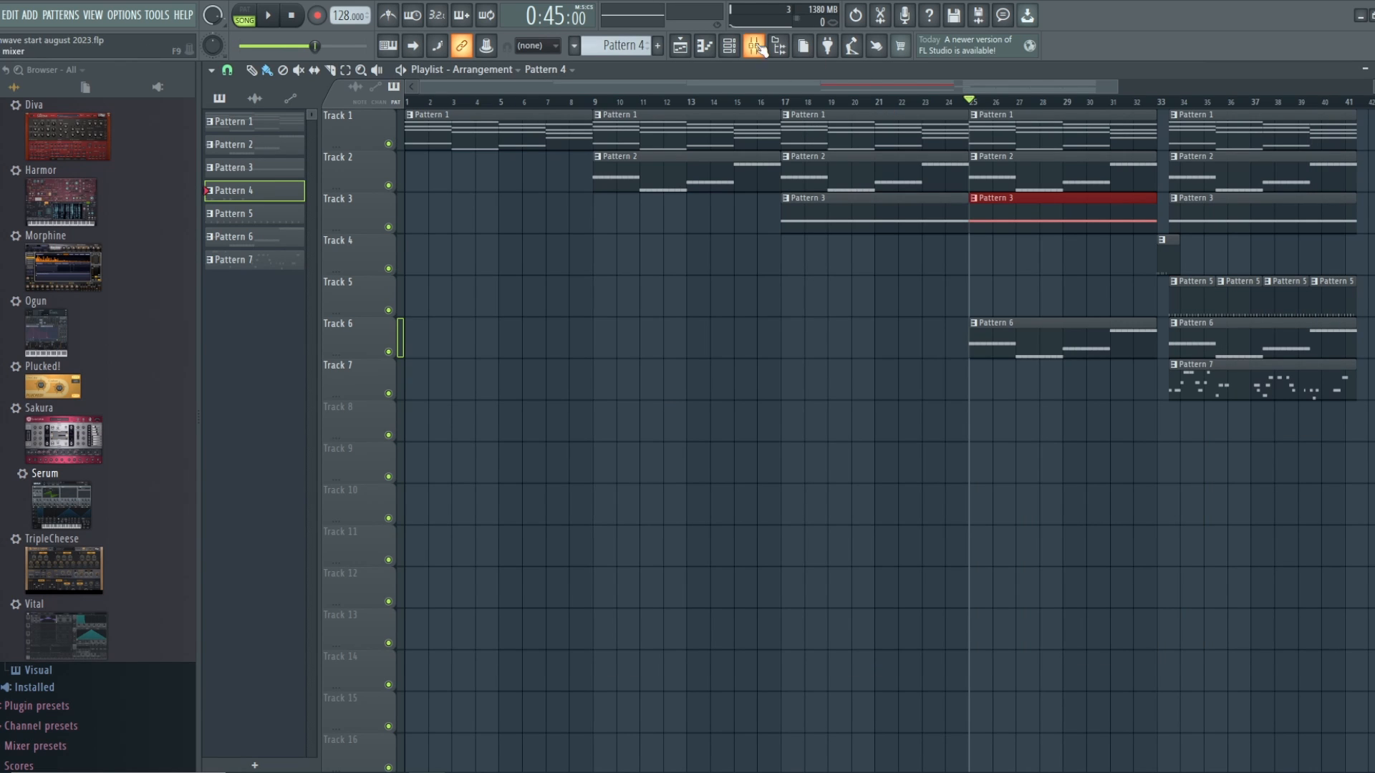
Open the Serum #3 channel and audition Osc A alone with Osc B and the sub off, switching the sub back on.
click(729, 45)
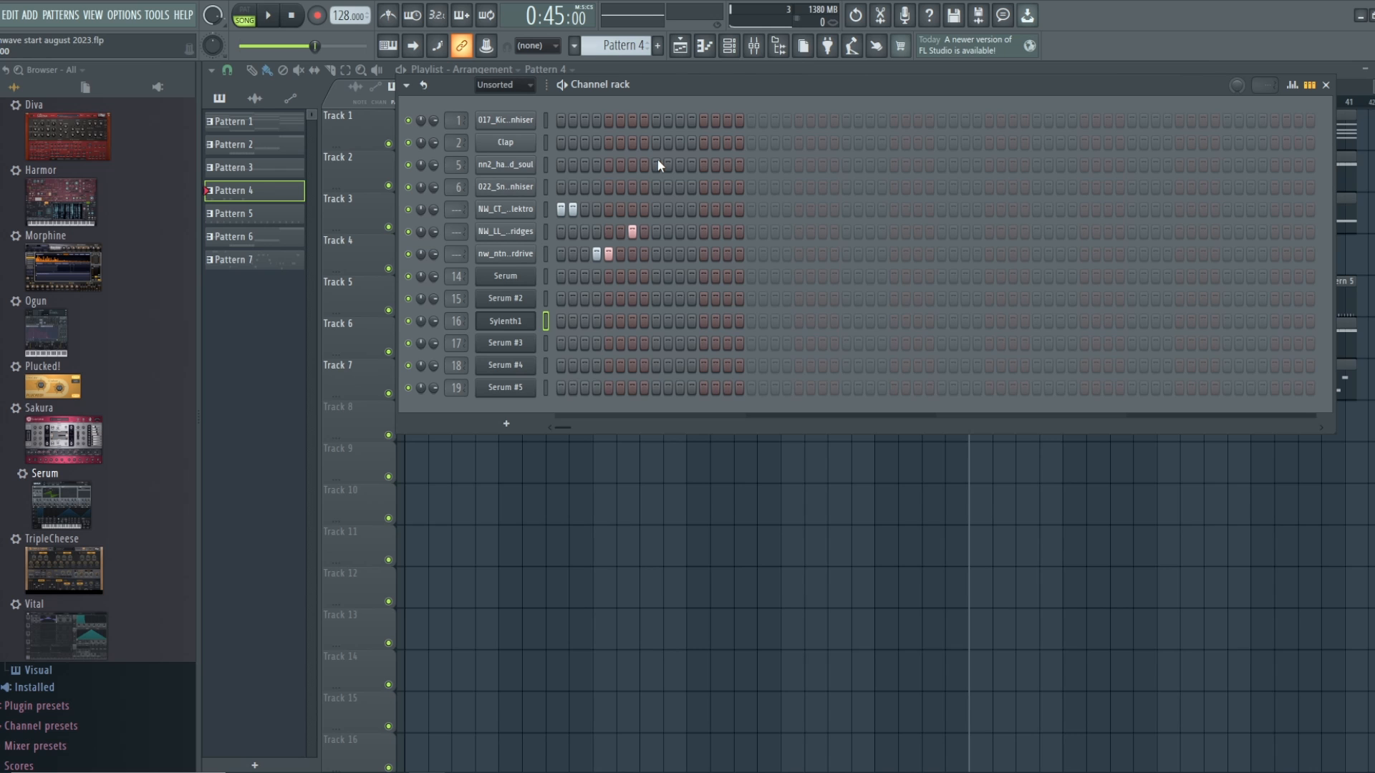
click(524, 366)
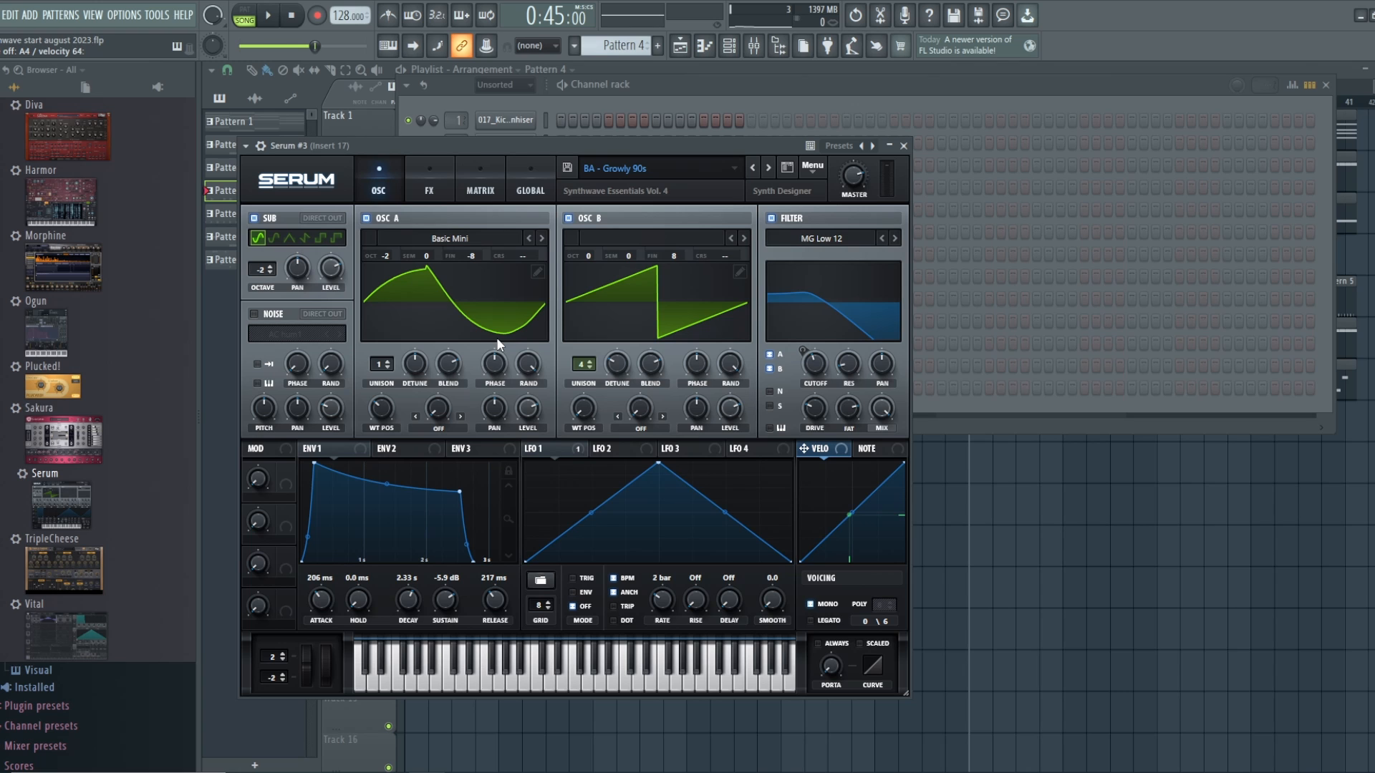
click(569, 219)
click(255, 218)
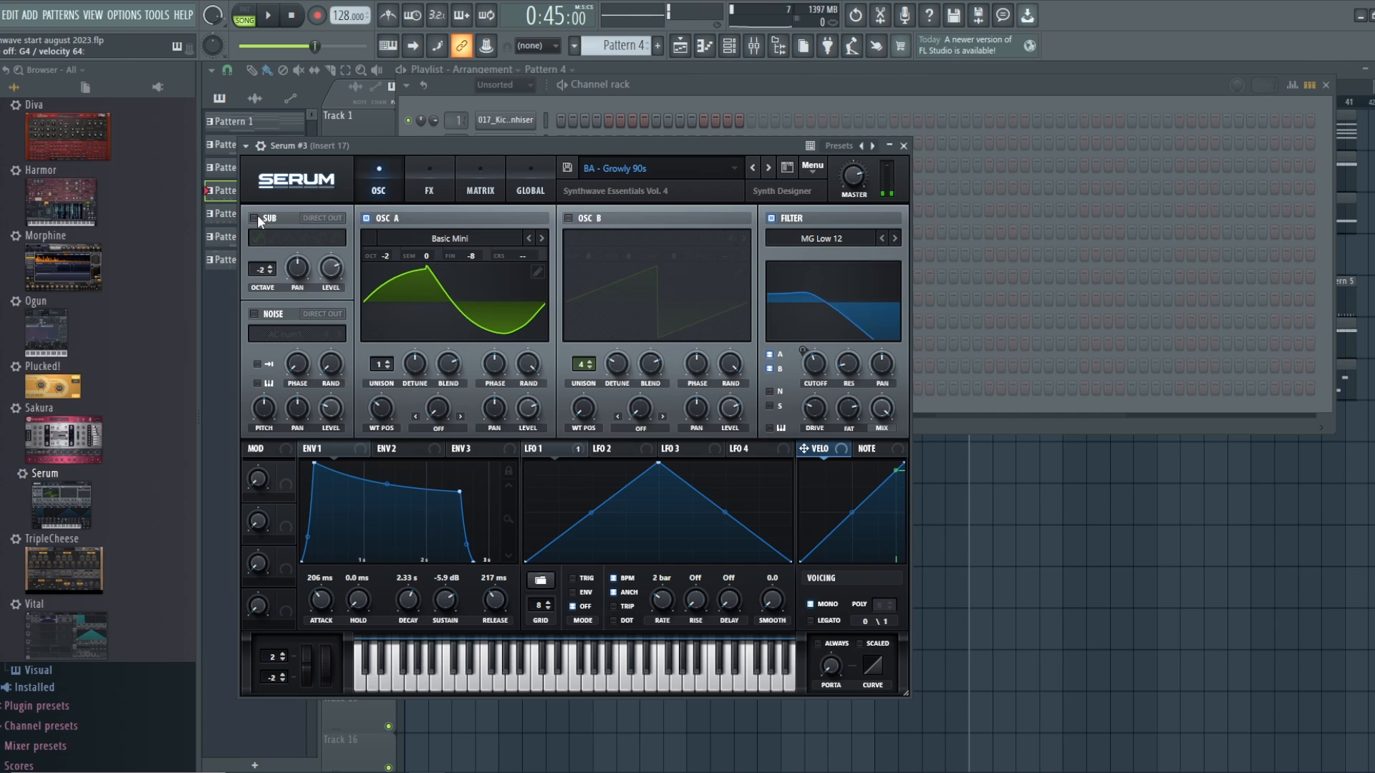
click(255, 218)
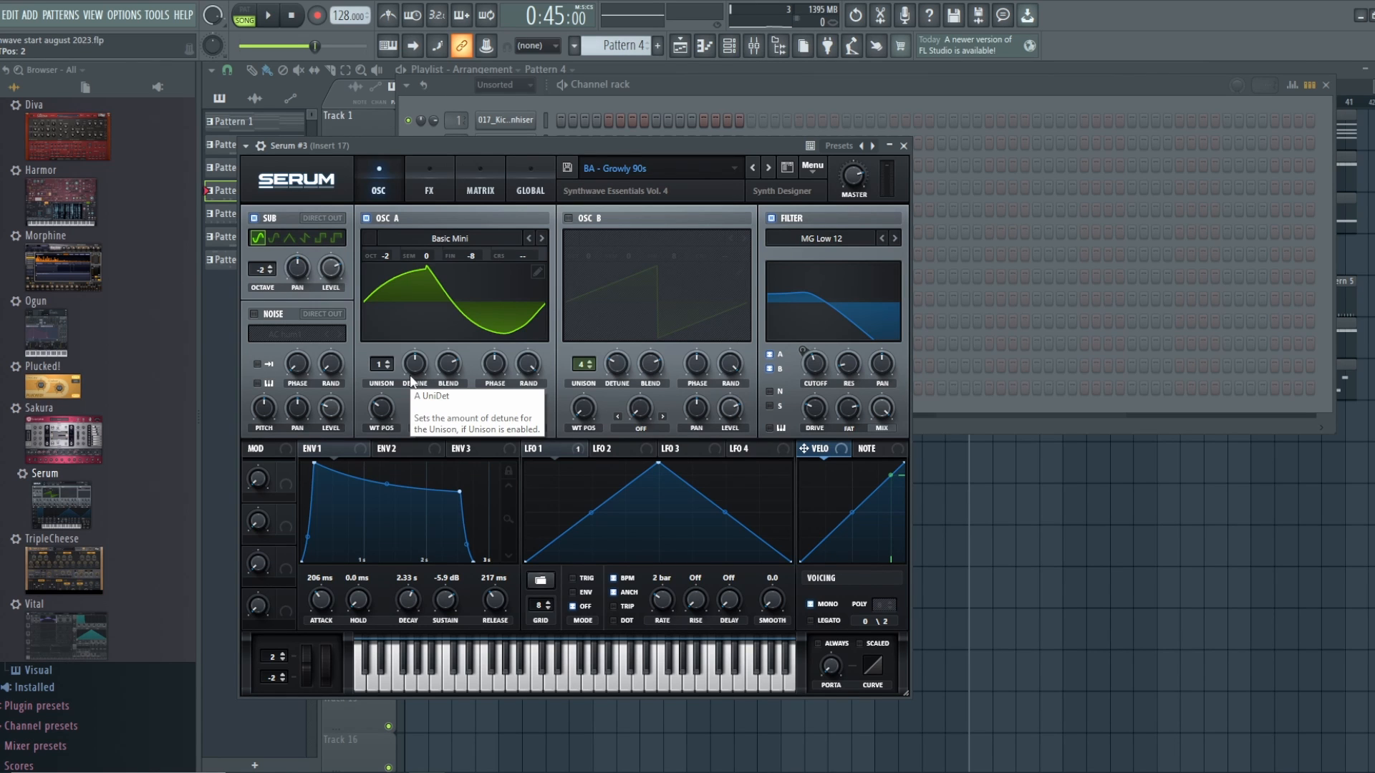
Re-enable Osc B and audition it alone with Osc A and the sub off, switching both back on.
click(568, 218)
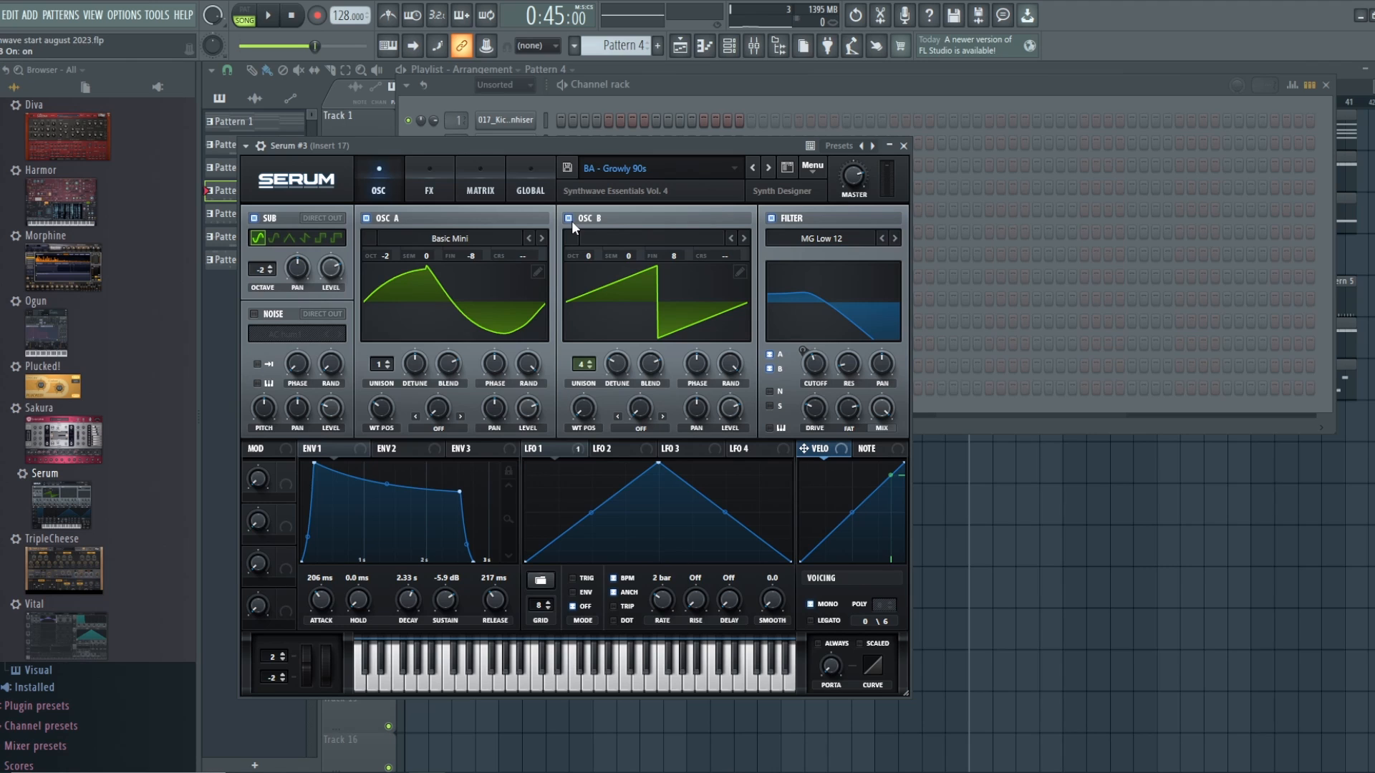
click(367, 218)
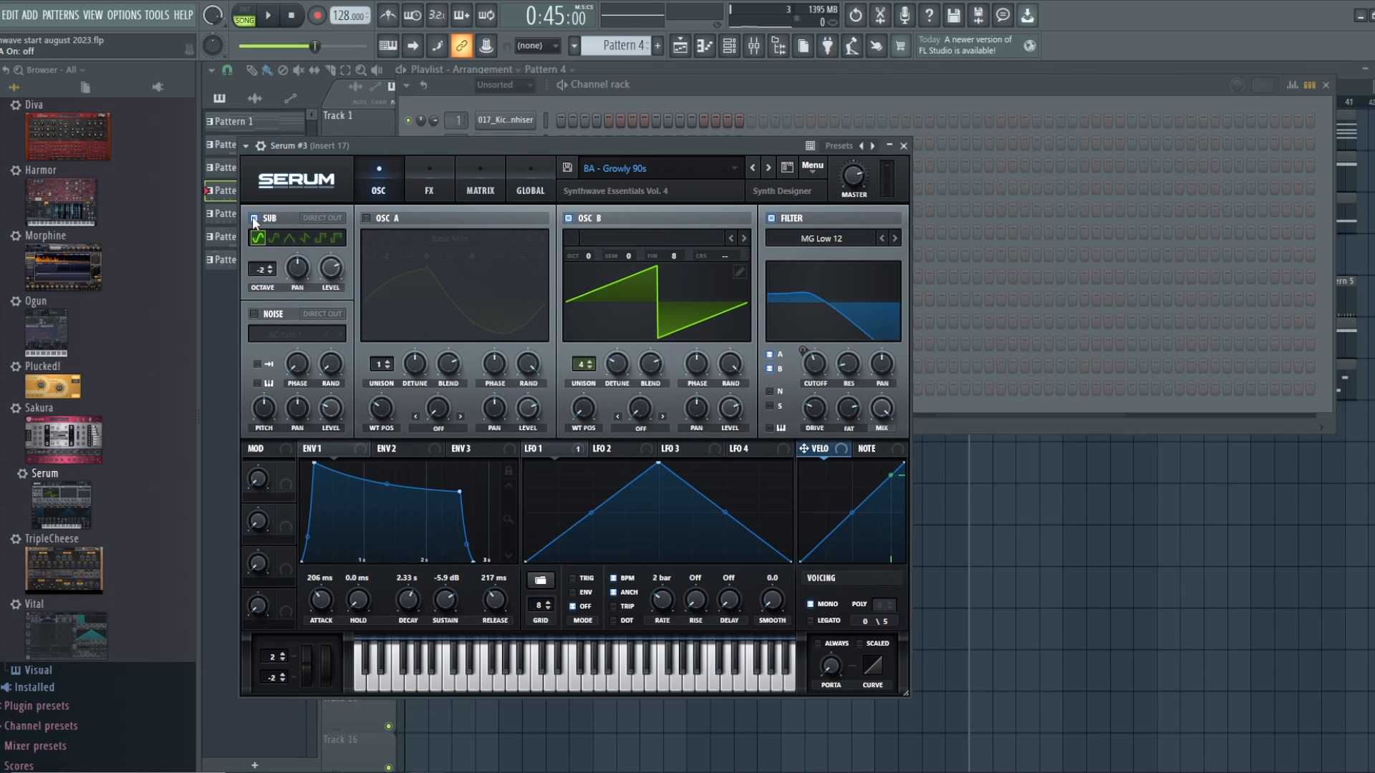
click(254, 218)
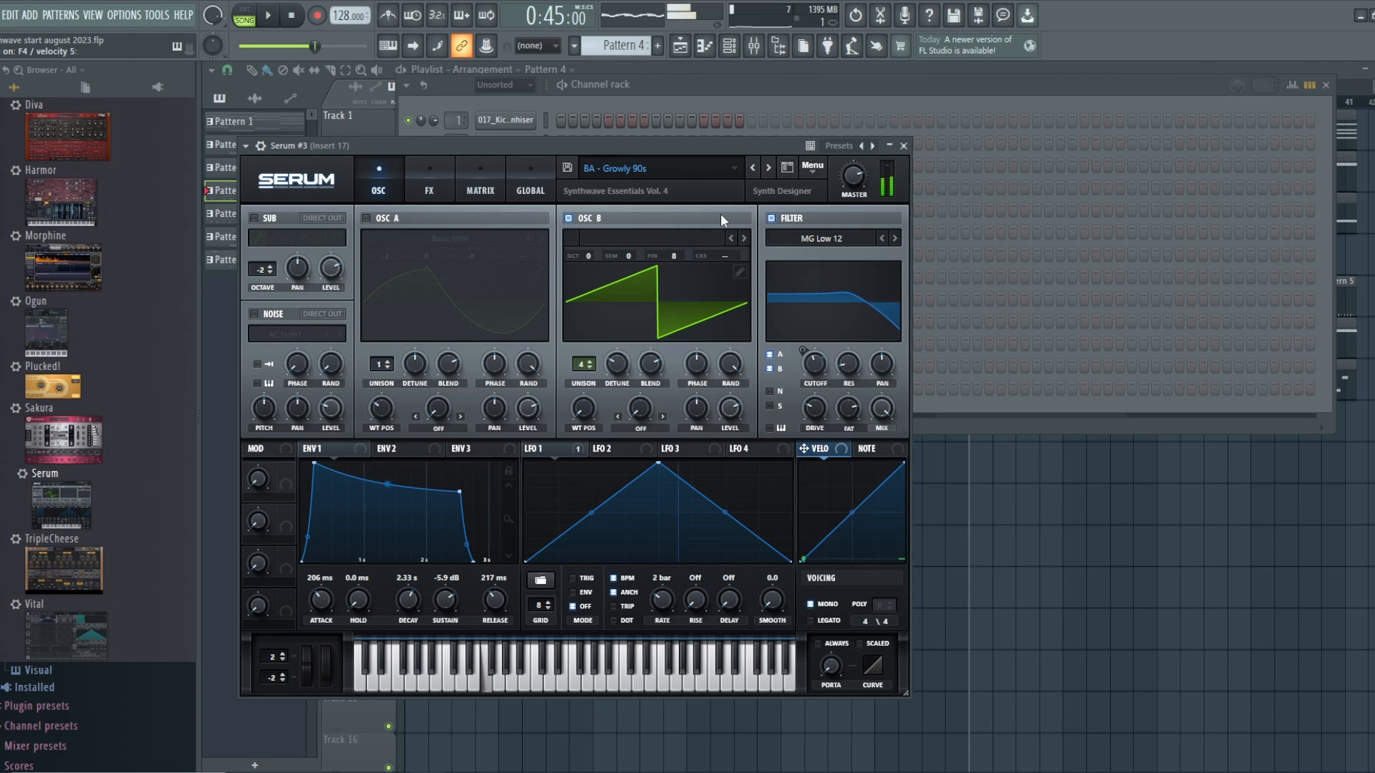
click(366, 219)
click(255, 217)
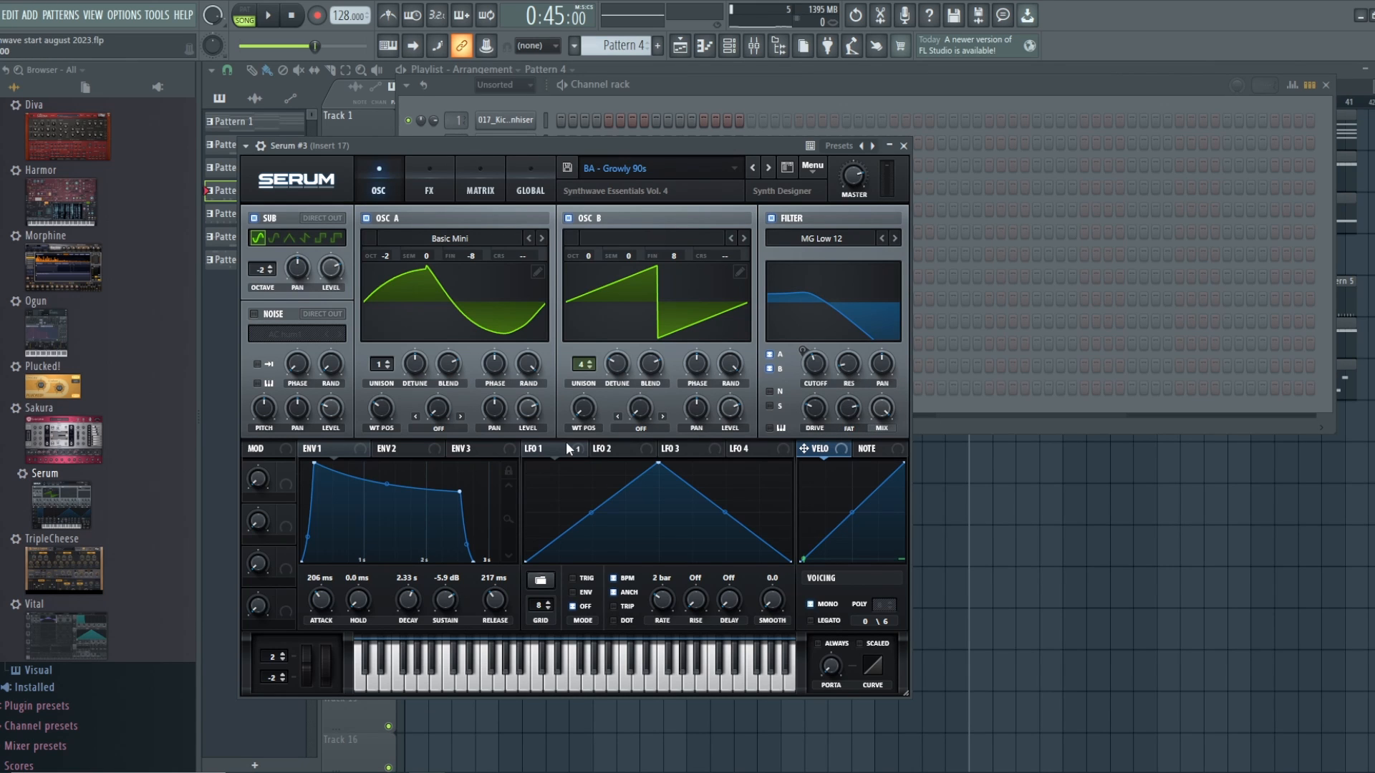
Examine the Growly 90s preset's Env 2, Env 1 and LFO 1 and their modulation assignments.
click(391, 449)
click(333, 449)
click(571, 445)
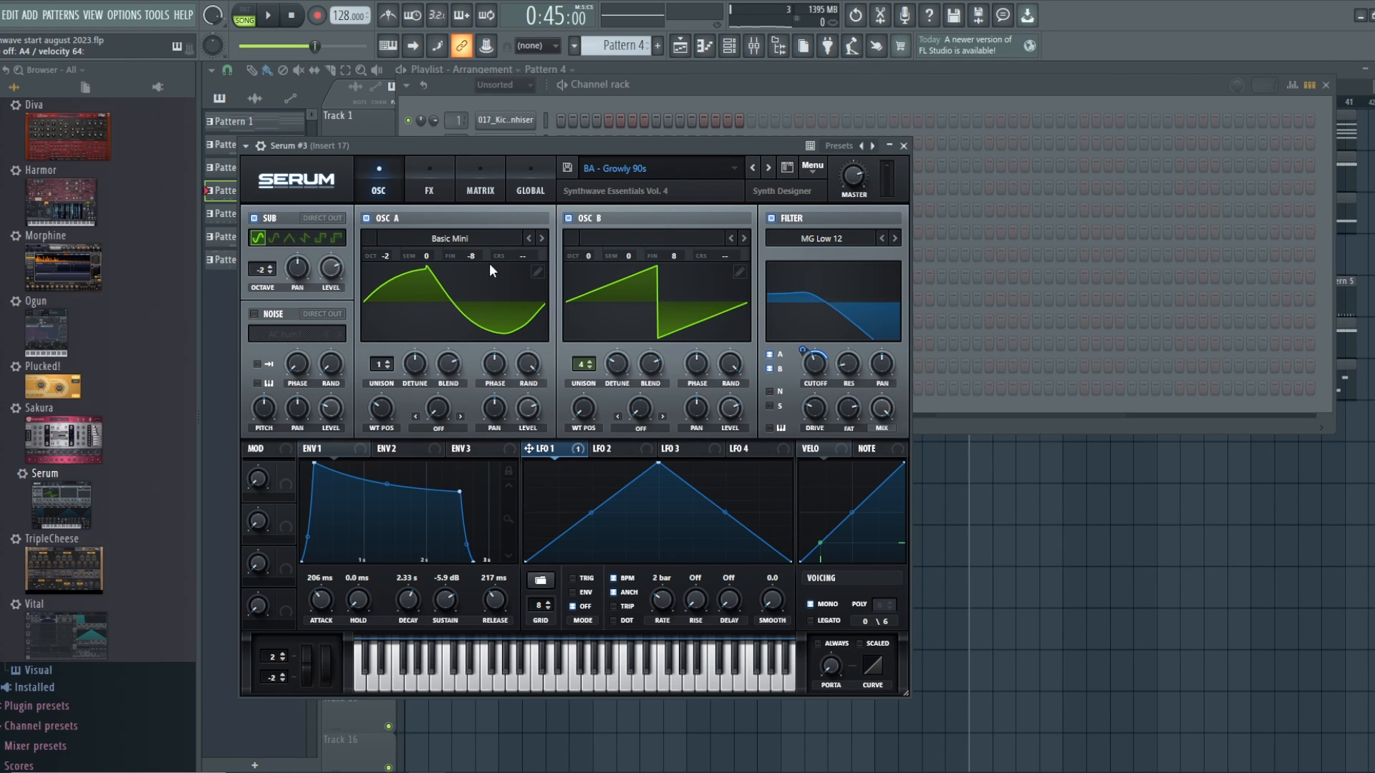
Show the preset's effects and audition the bass with the Tube distortion bypassed, re-enabling it.
click(427, 188)
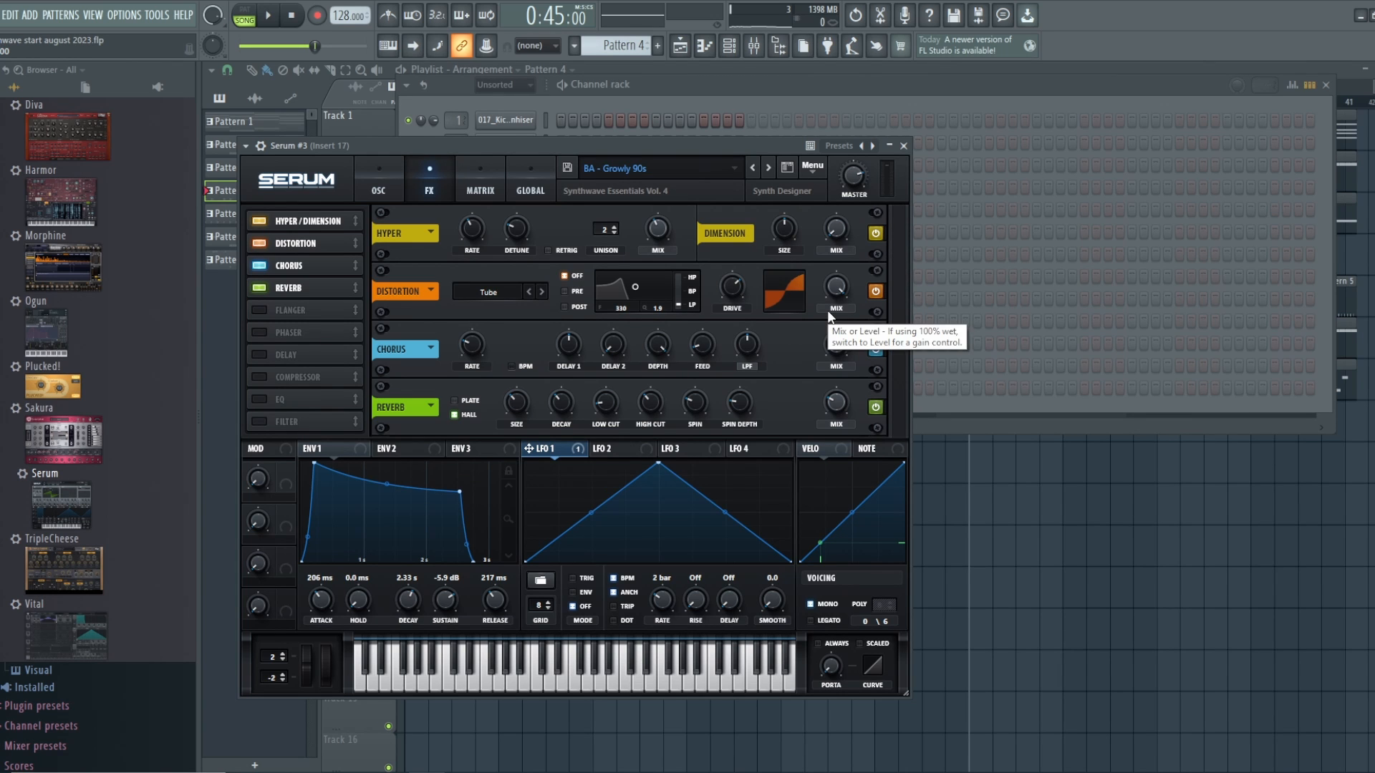
click(875, 291)
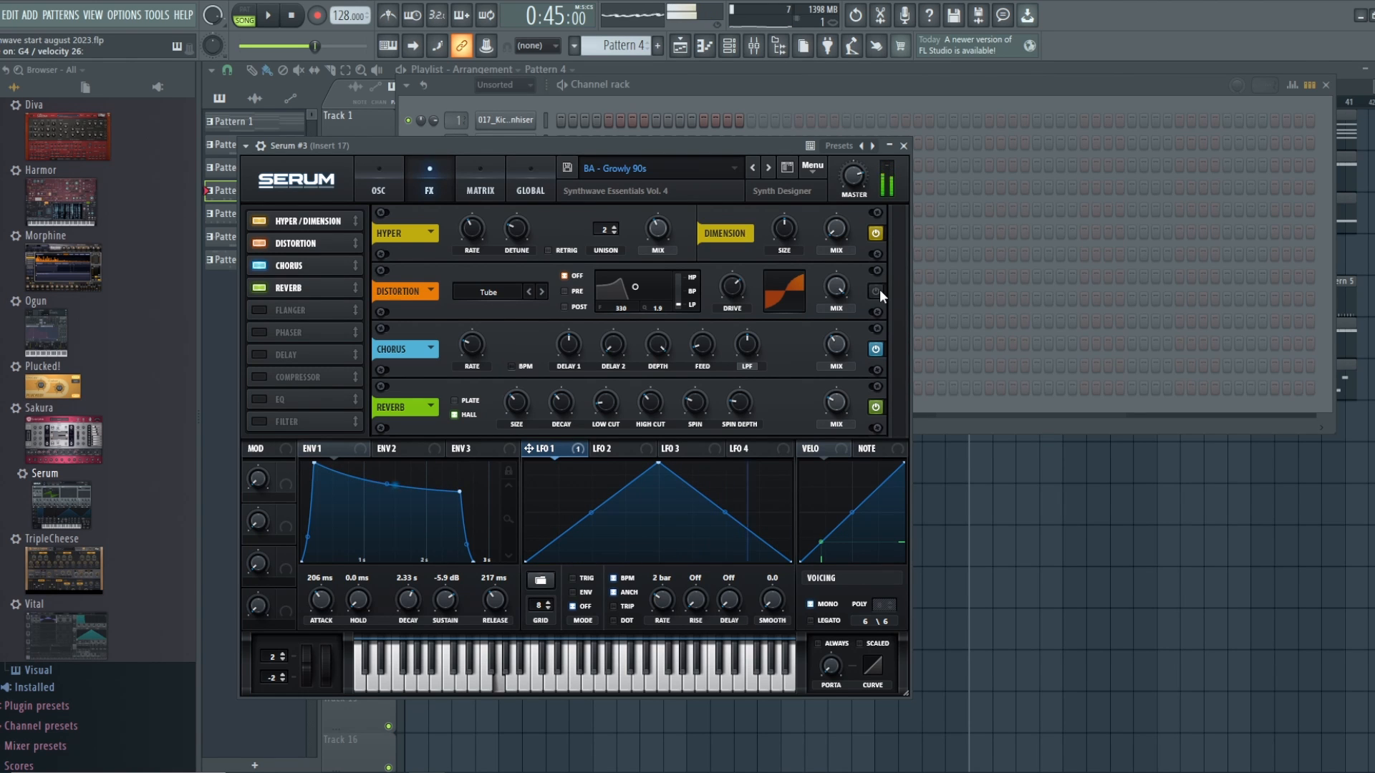
click(875, 290)
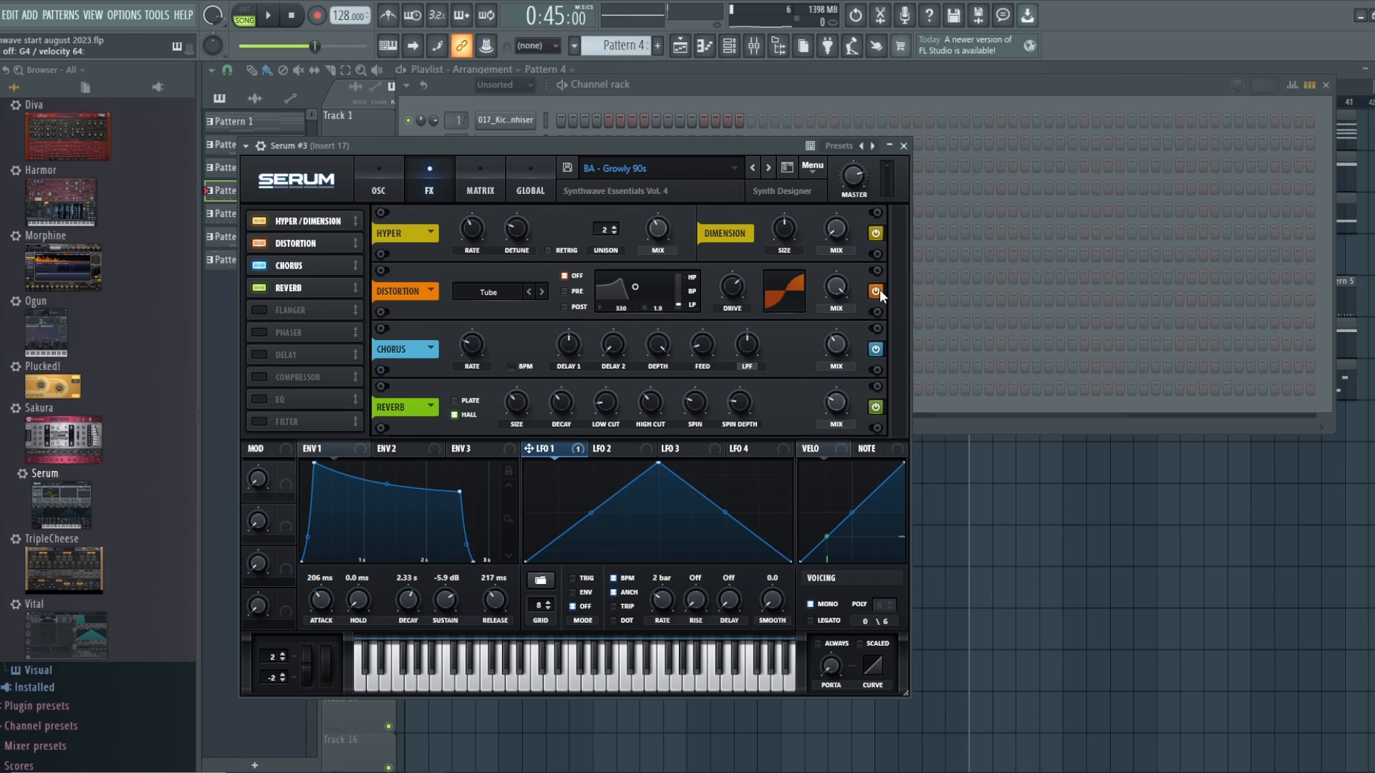
Audition the bass with hyper/dimension bypassed, compare it with the chorus bypassed too, and re-enable both effects.
click(874, 233)
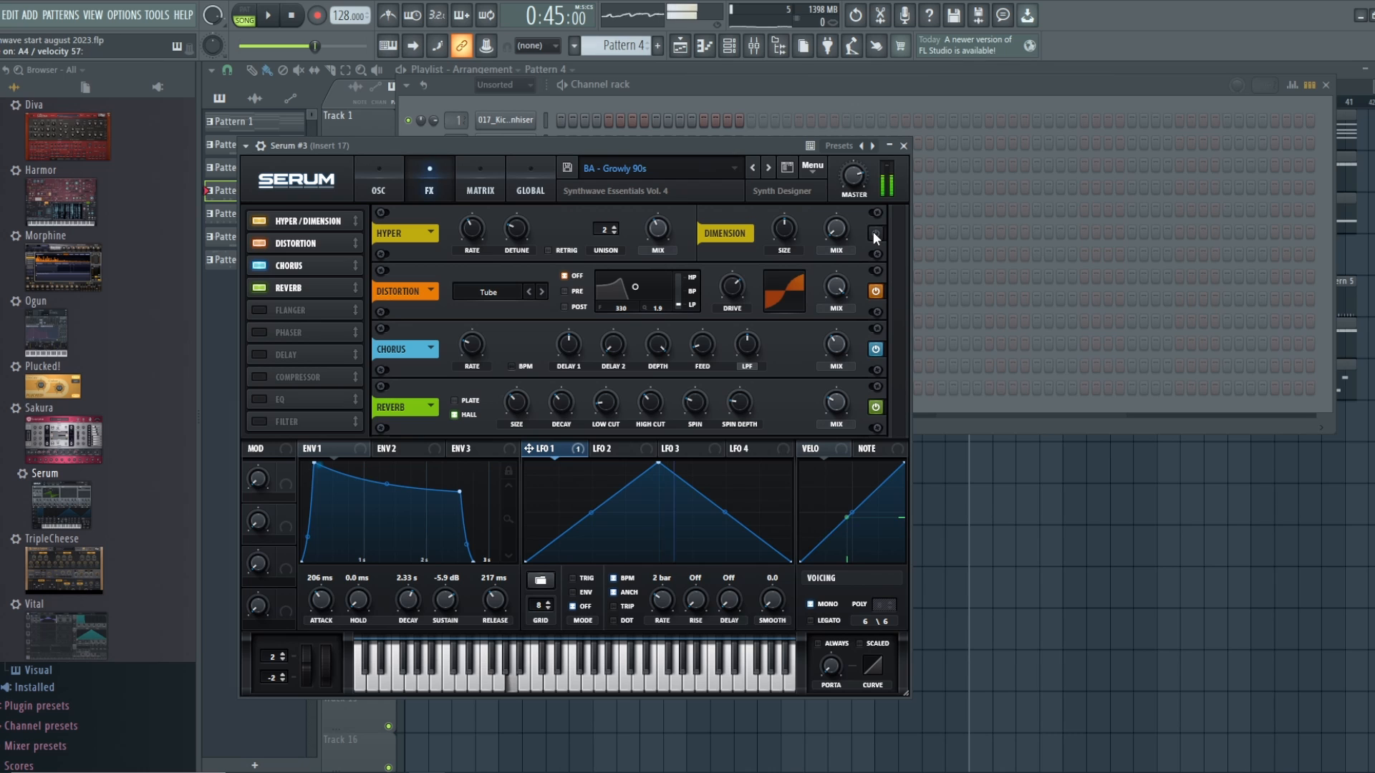
click(874, 234)
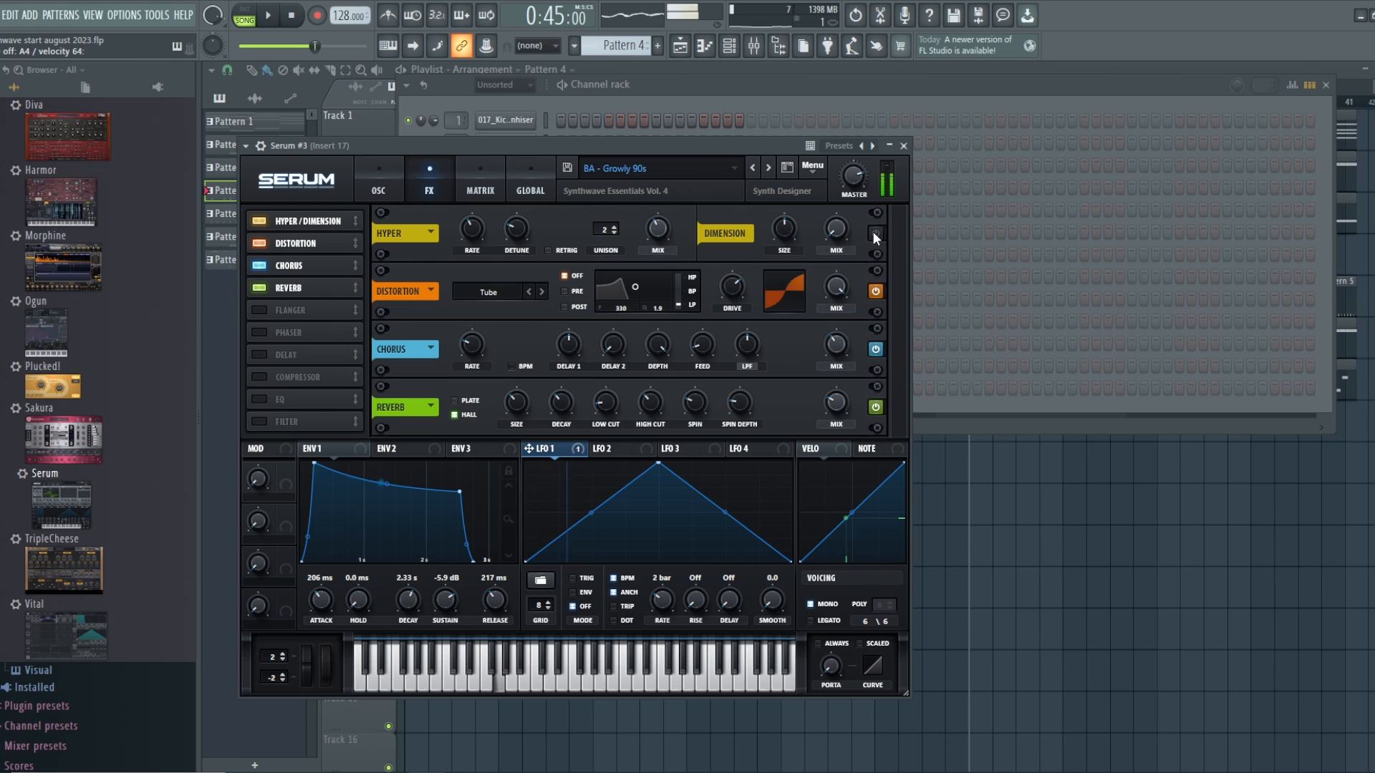
click(874, 233)
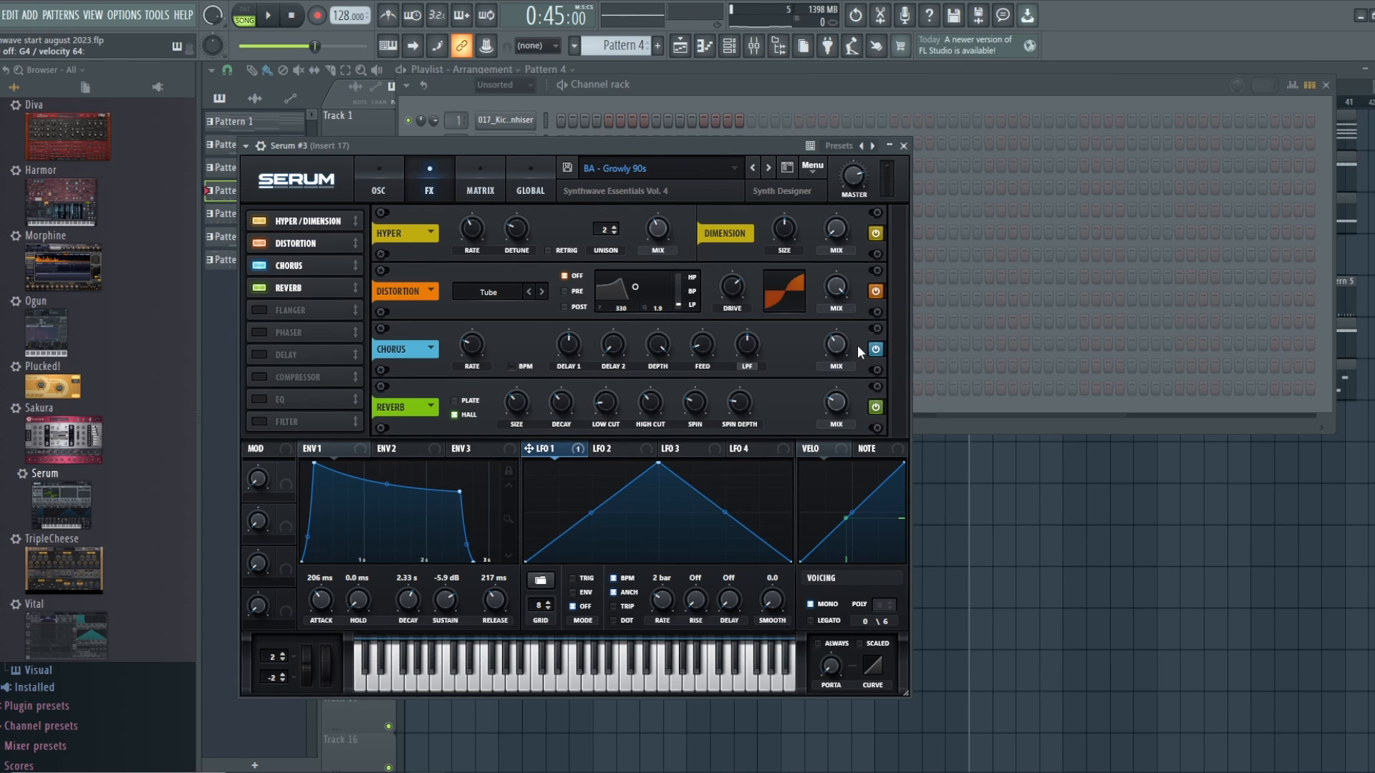
click(876, 350)
click(876, 233)
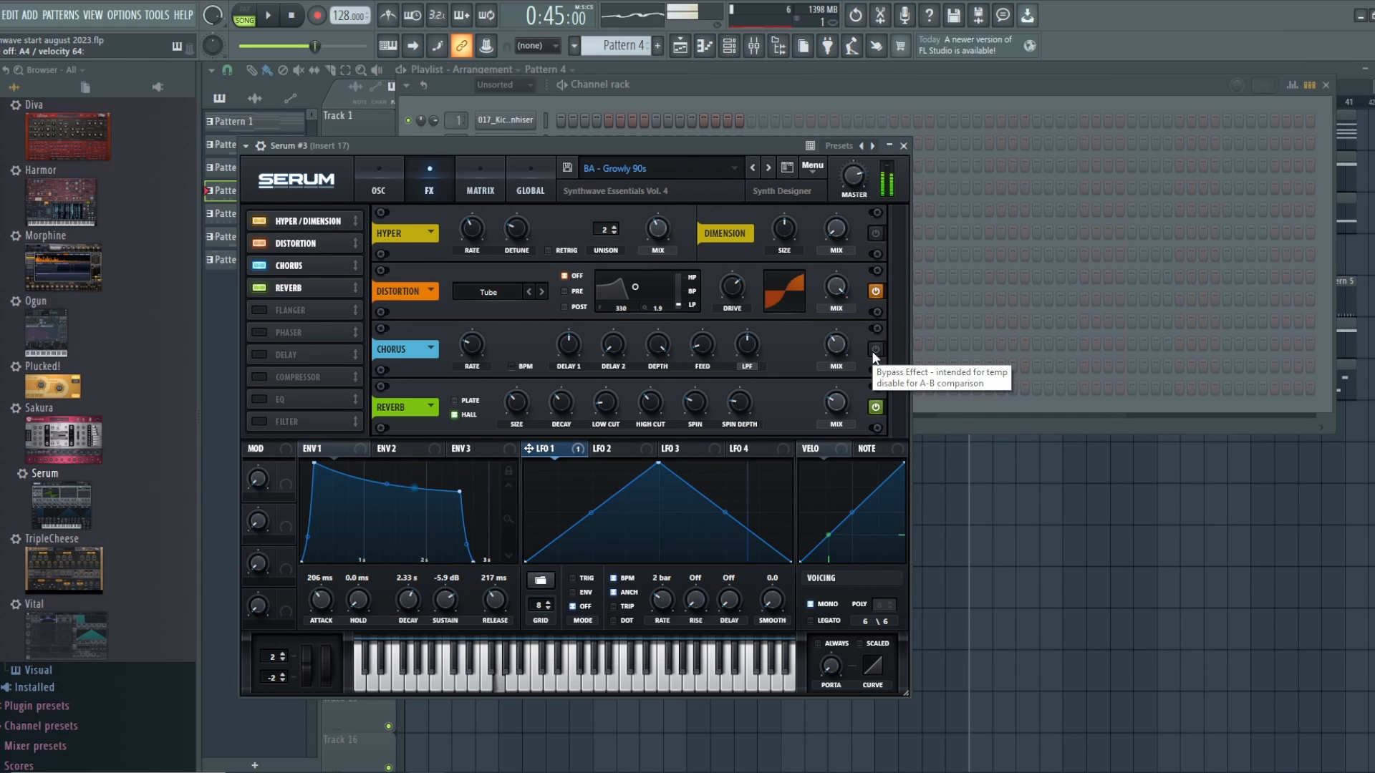
click(873, 351)
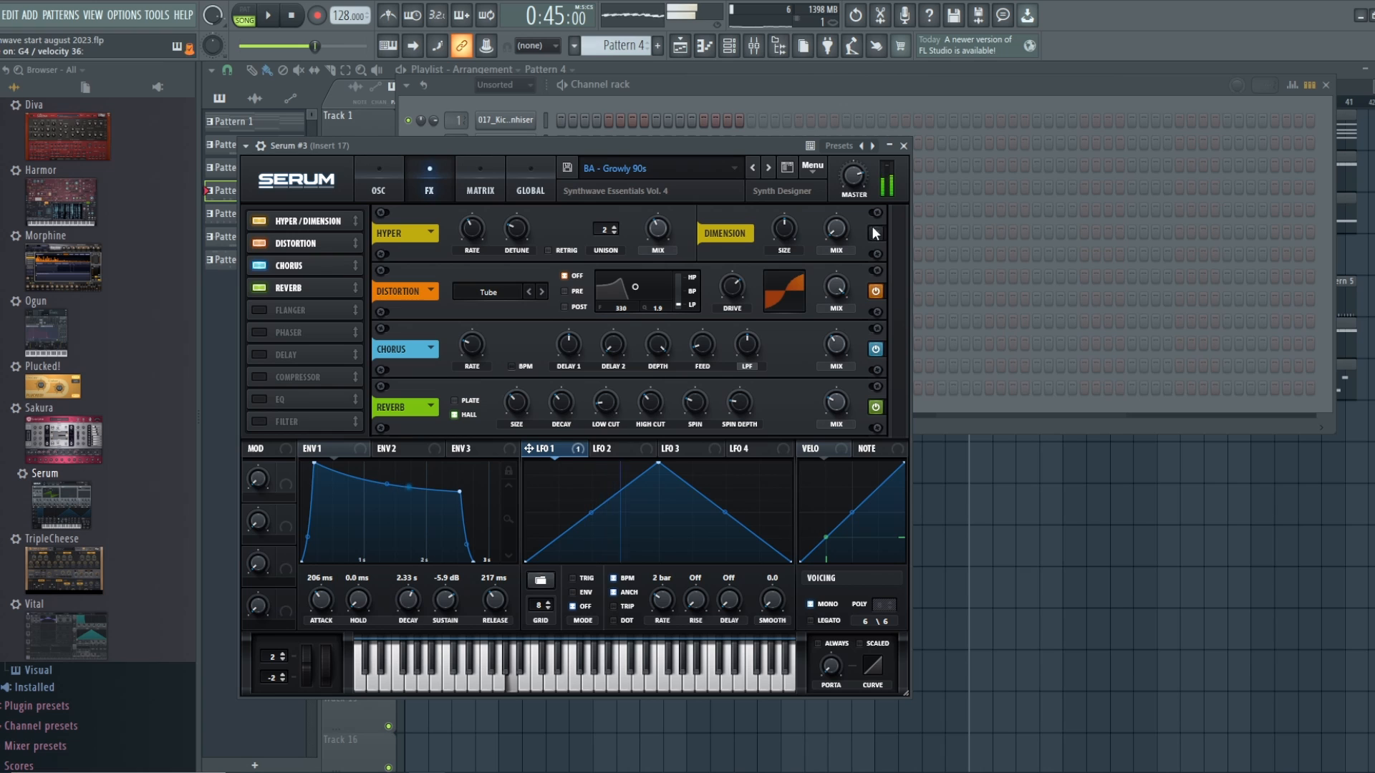
click(875, 235)
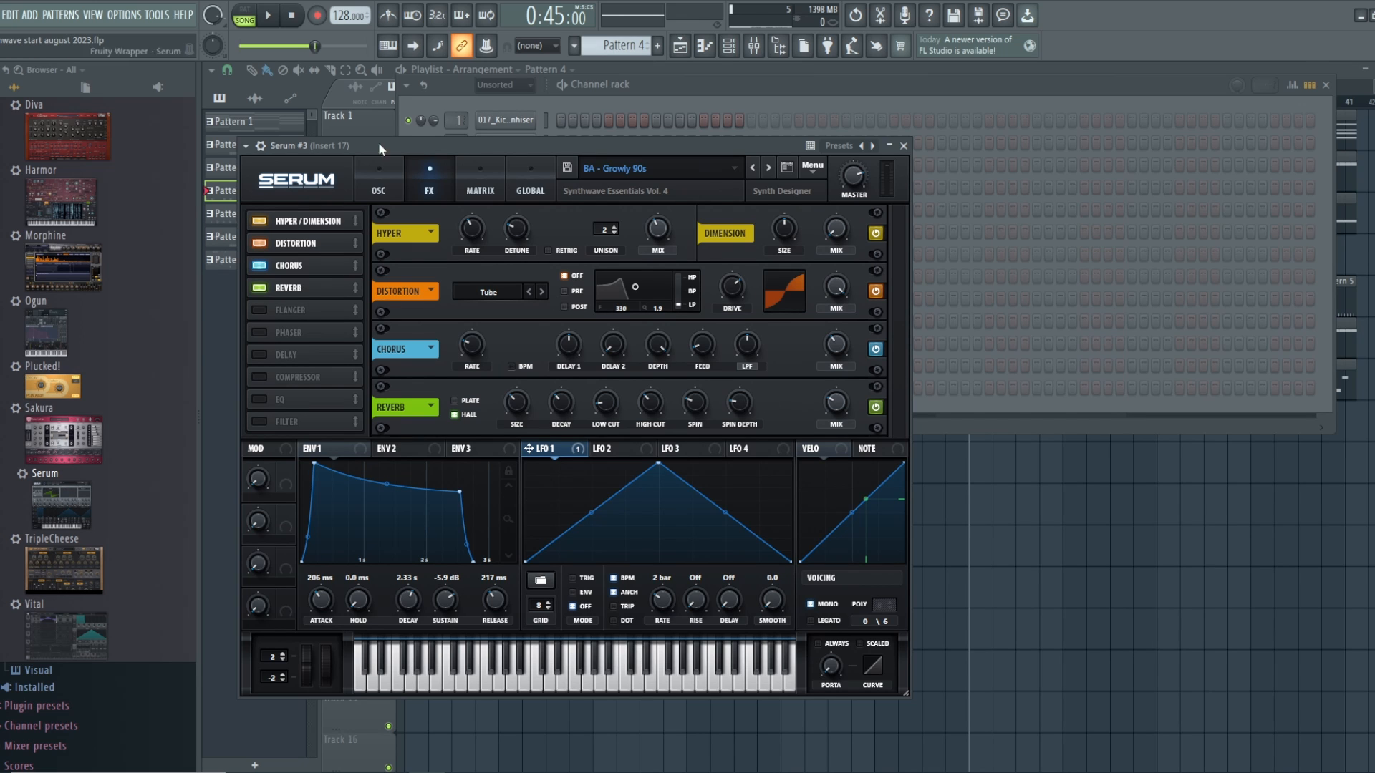
Review the Growly 90s oscillator page once more and return to the playlist.
click(380, 172)
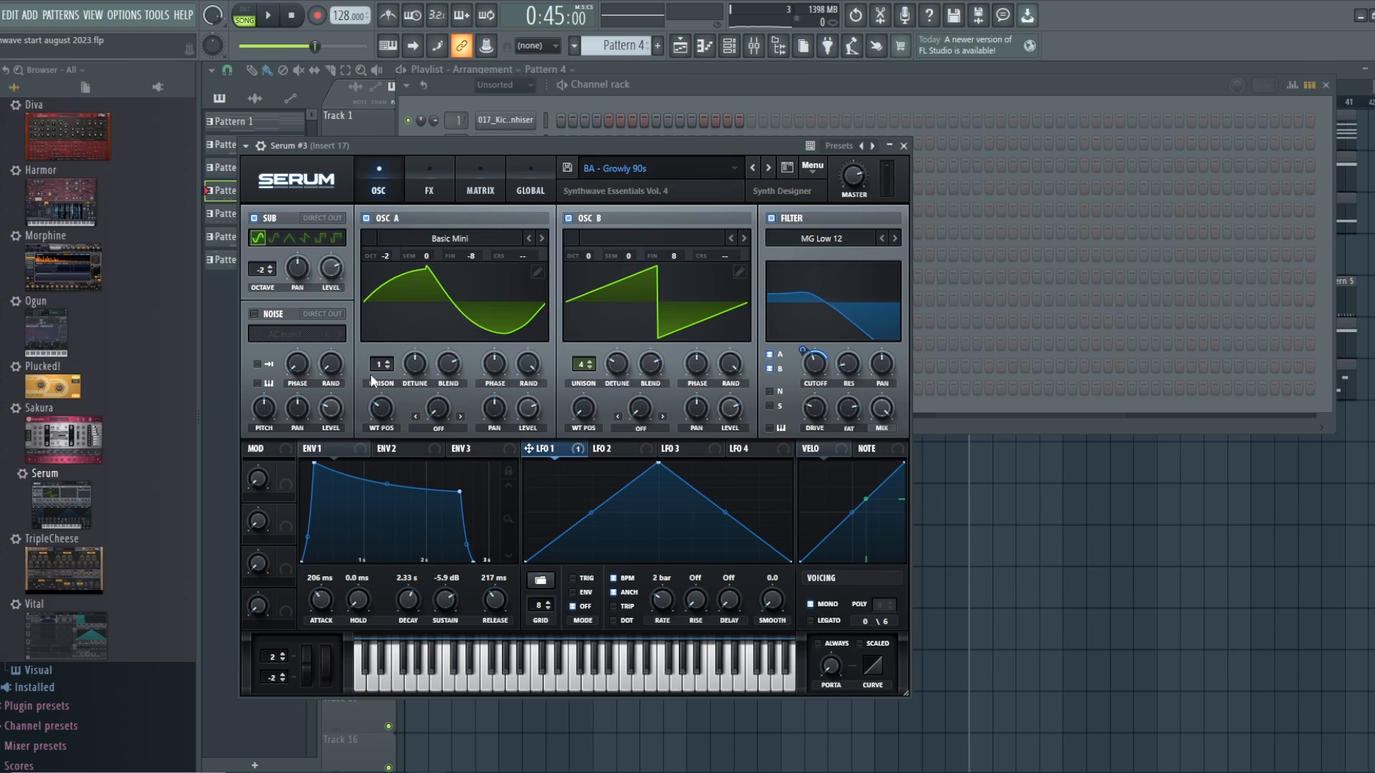
click(681, 50)
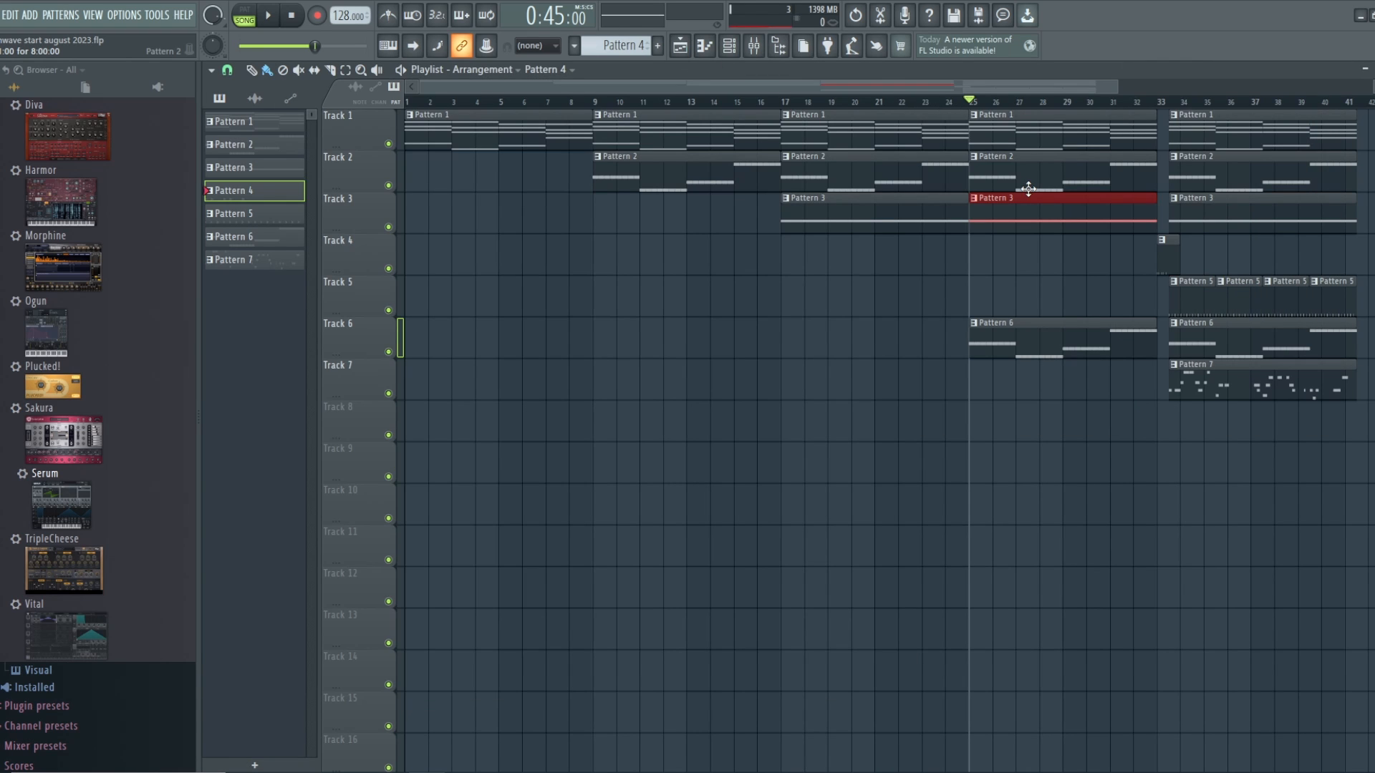
Play the arrangement section from bar 25, and place the playhead at the start of the final section just after bar 33.
key(space)
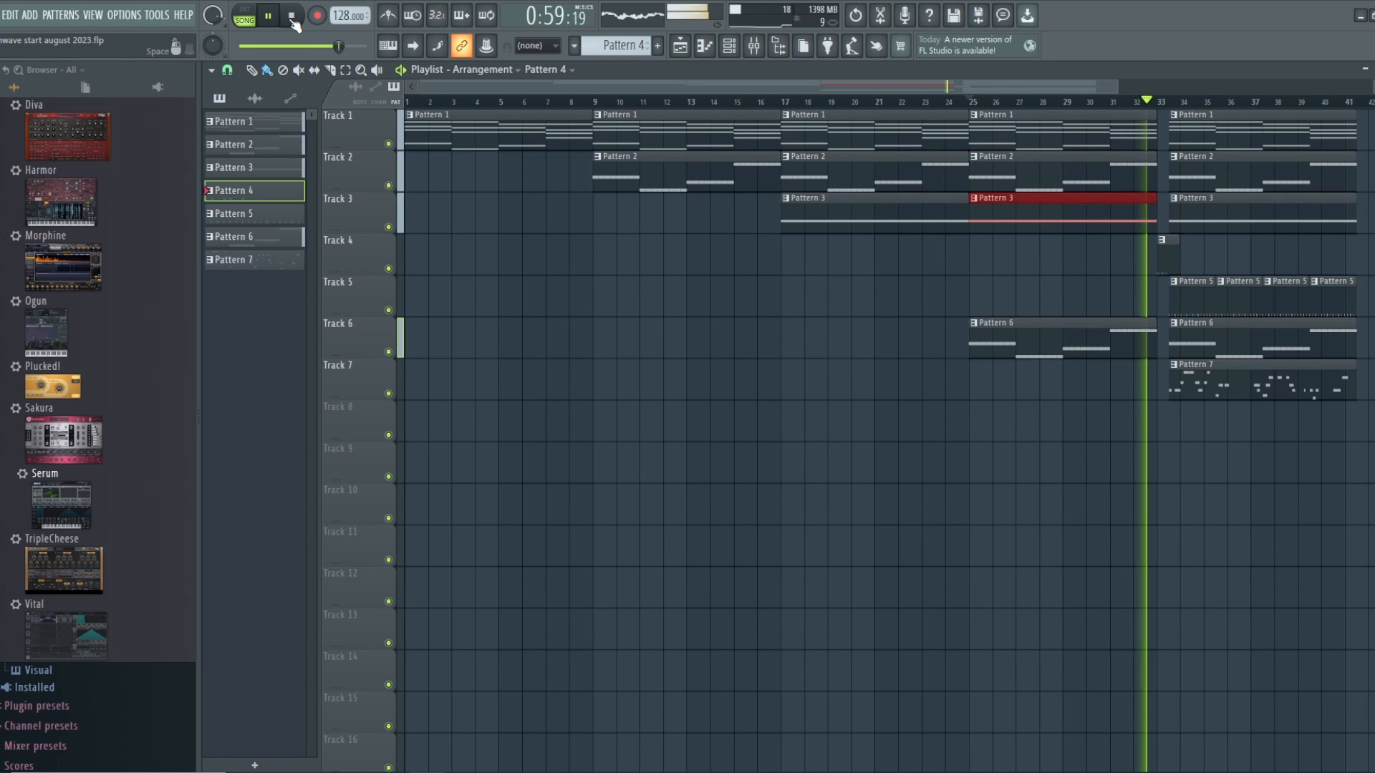
click(292, 23)
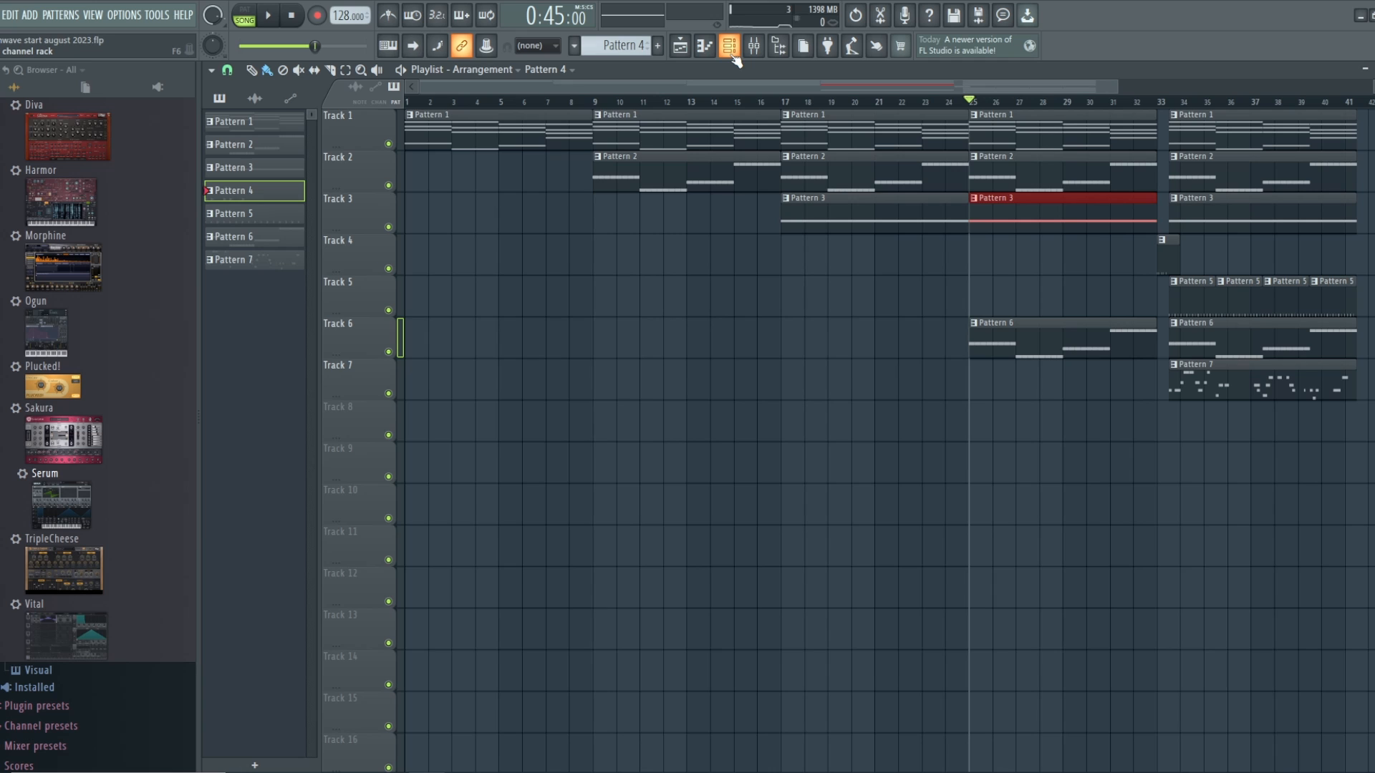
click(1172, 103)
drag(877, 88, 962, 88)
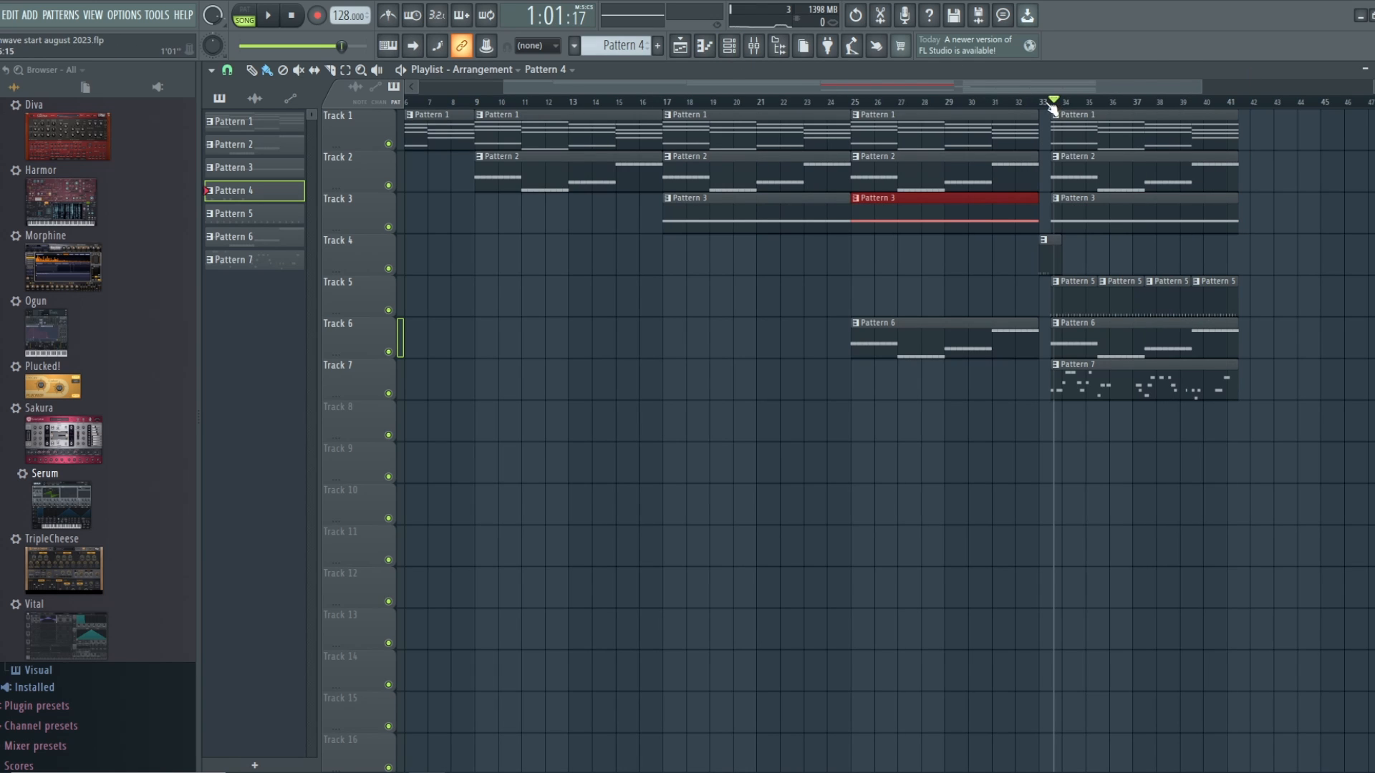
drag(1055, 100, 1051, 100)
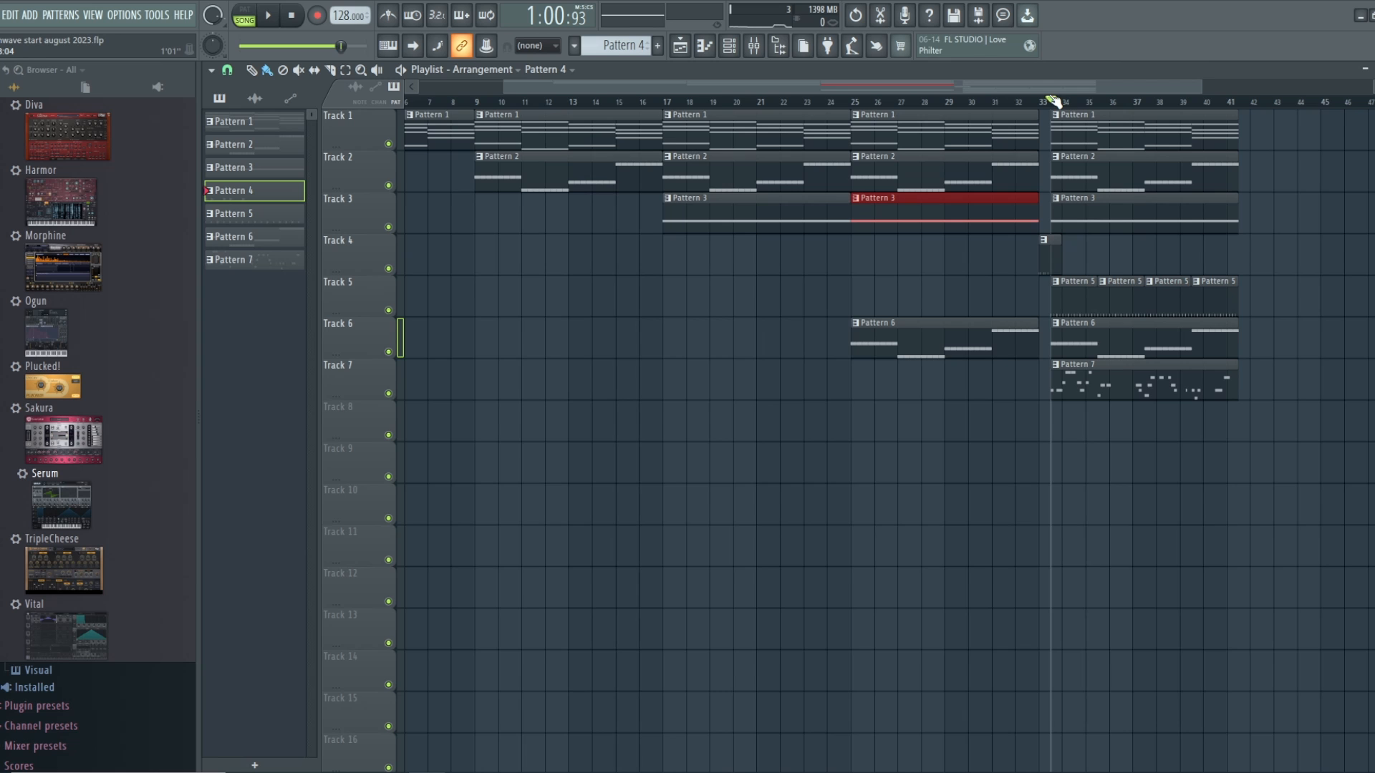
Switch to Pattern 7 and show its Serum #5 instrument with the Keys - Bright Pluck preset fully in view.
click(620, 45)
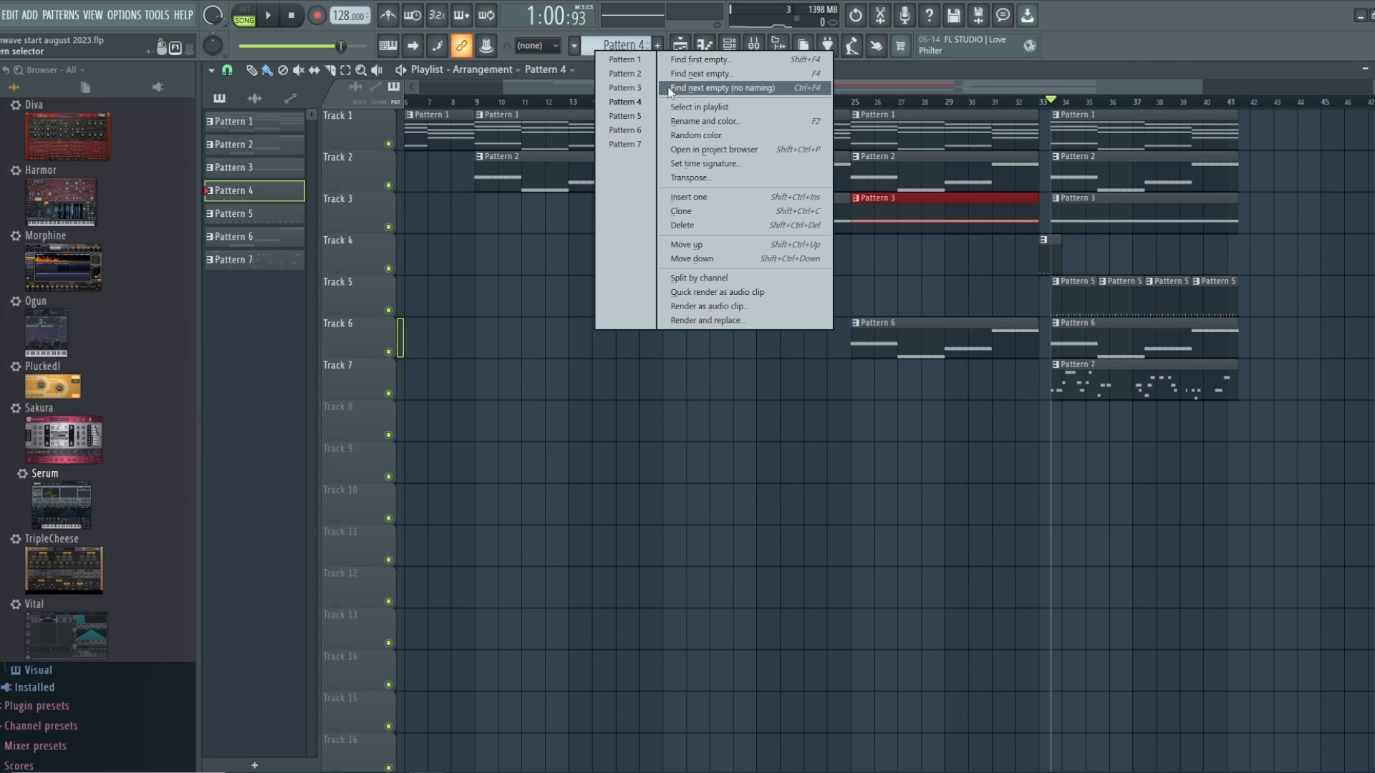
click(630, 145)
click(729, 45)
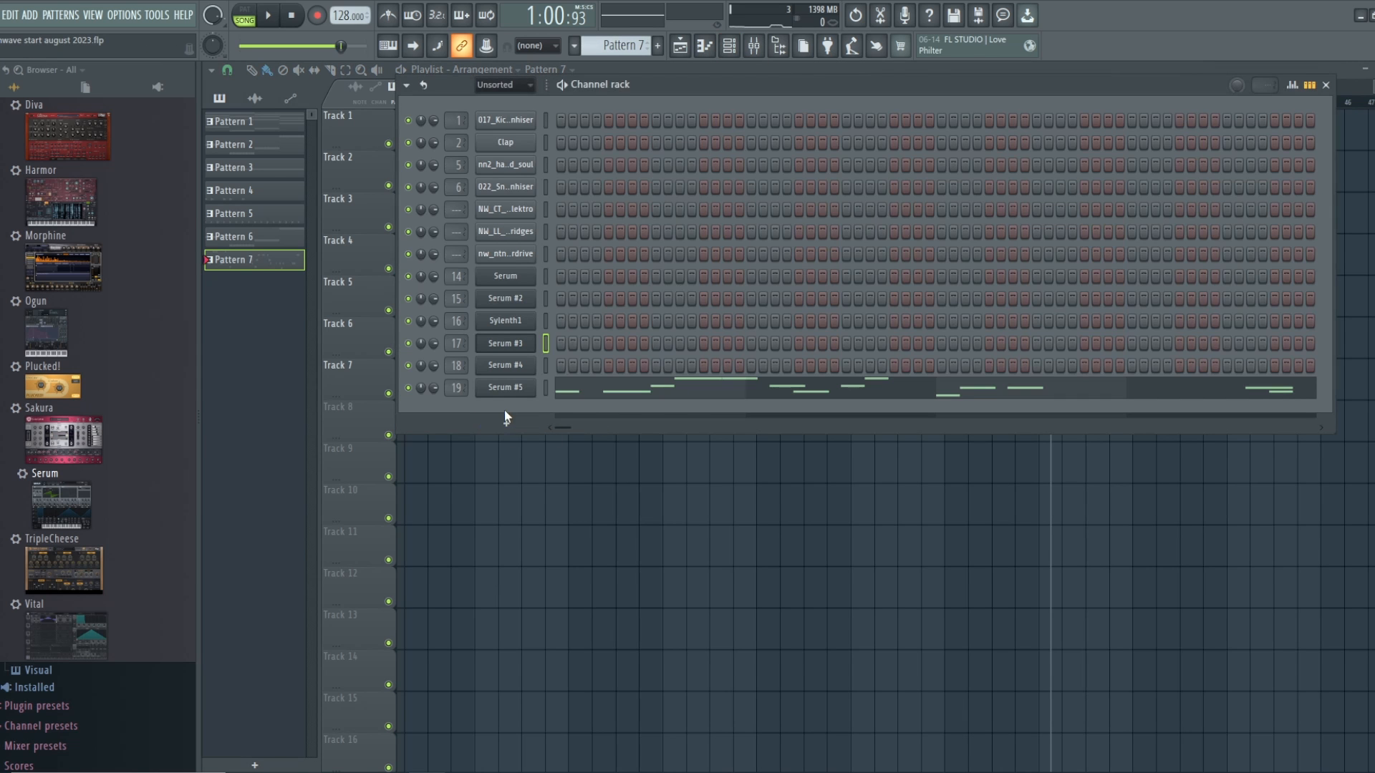
click(516, 388)
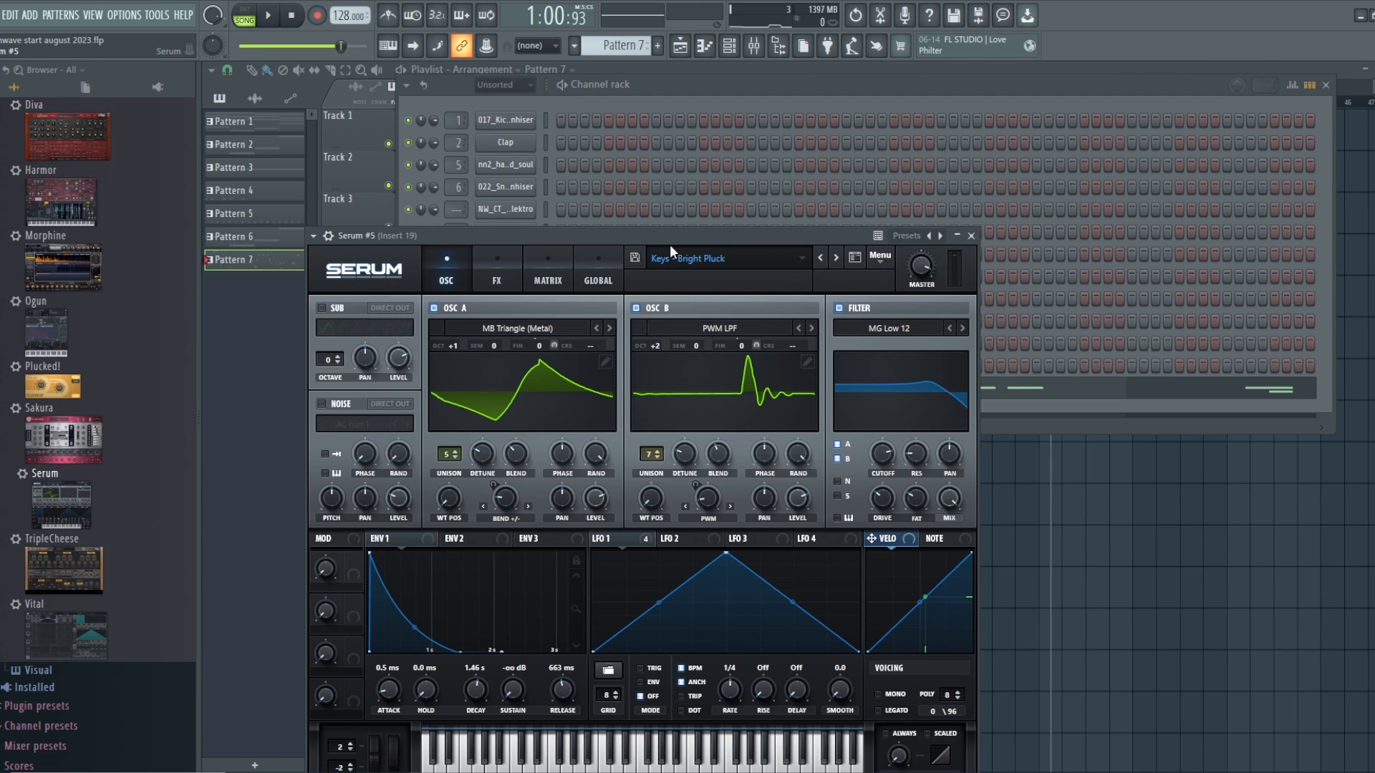
drag(672, 236, 674, 158)
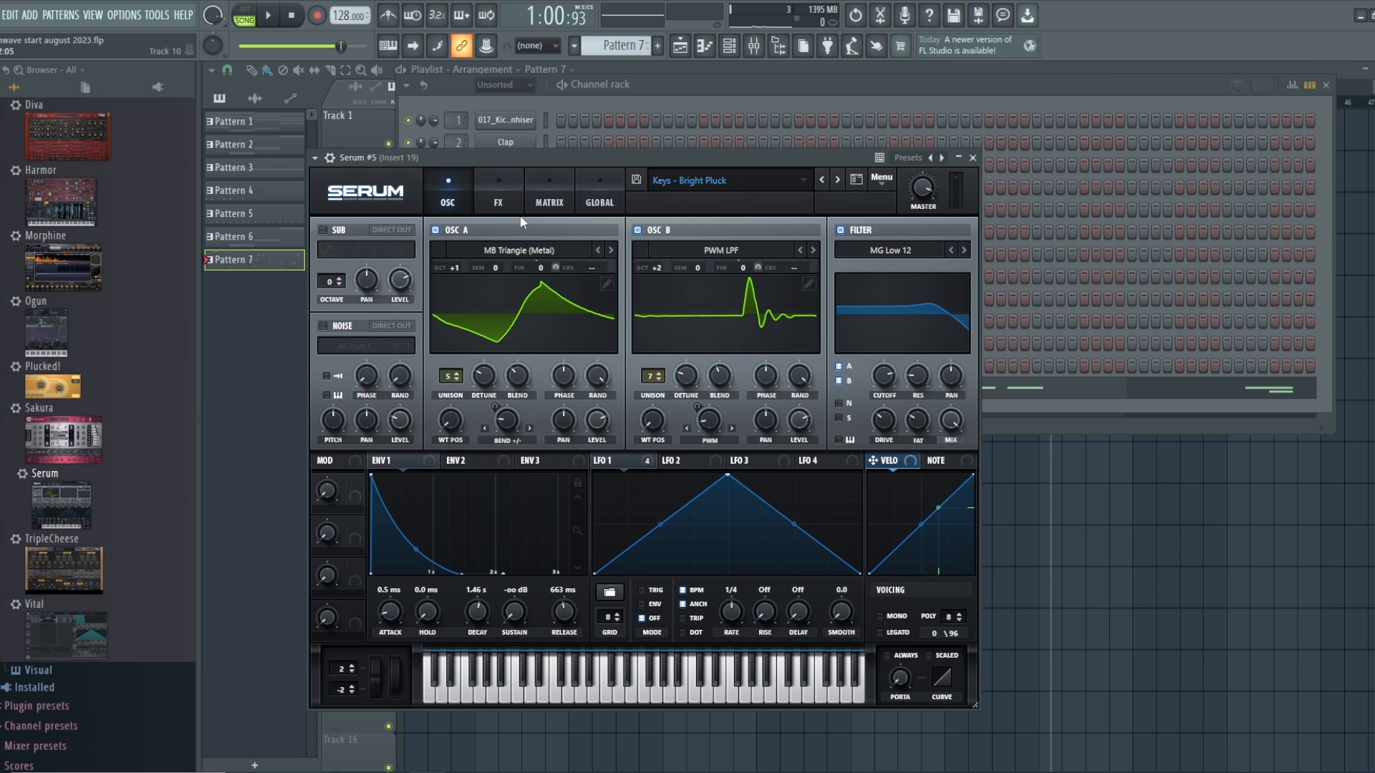
Return to the playlist and audition the final section that contains Pattern 7.
click(681, 50)
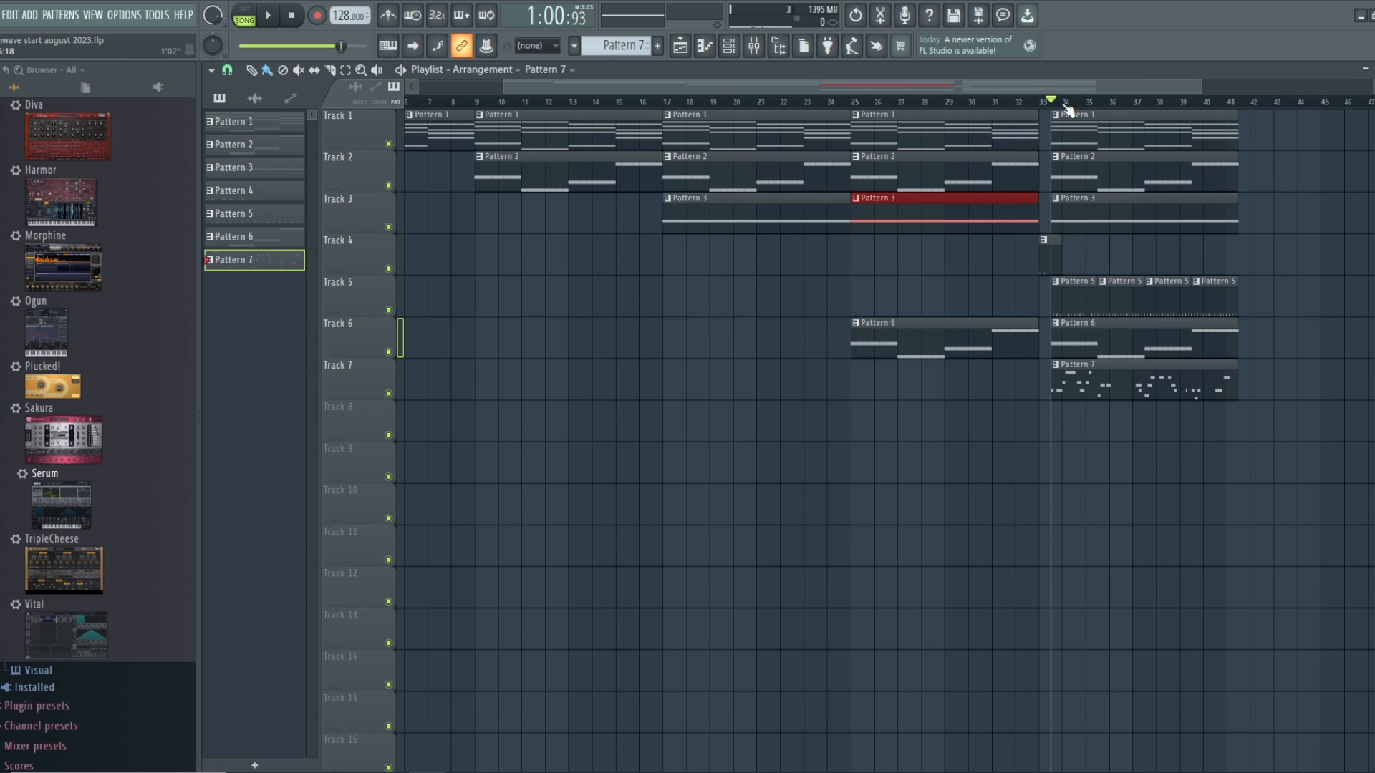
click(283, 16)
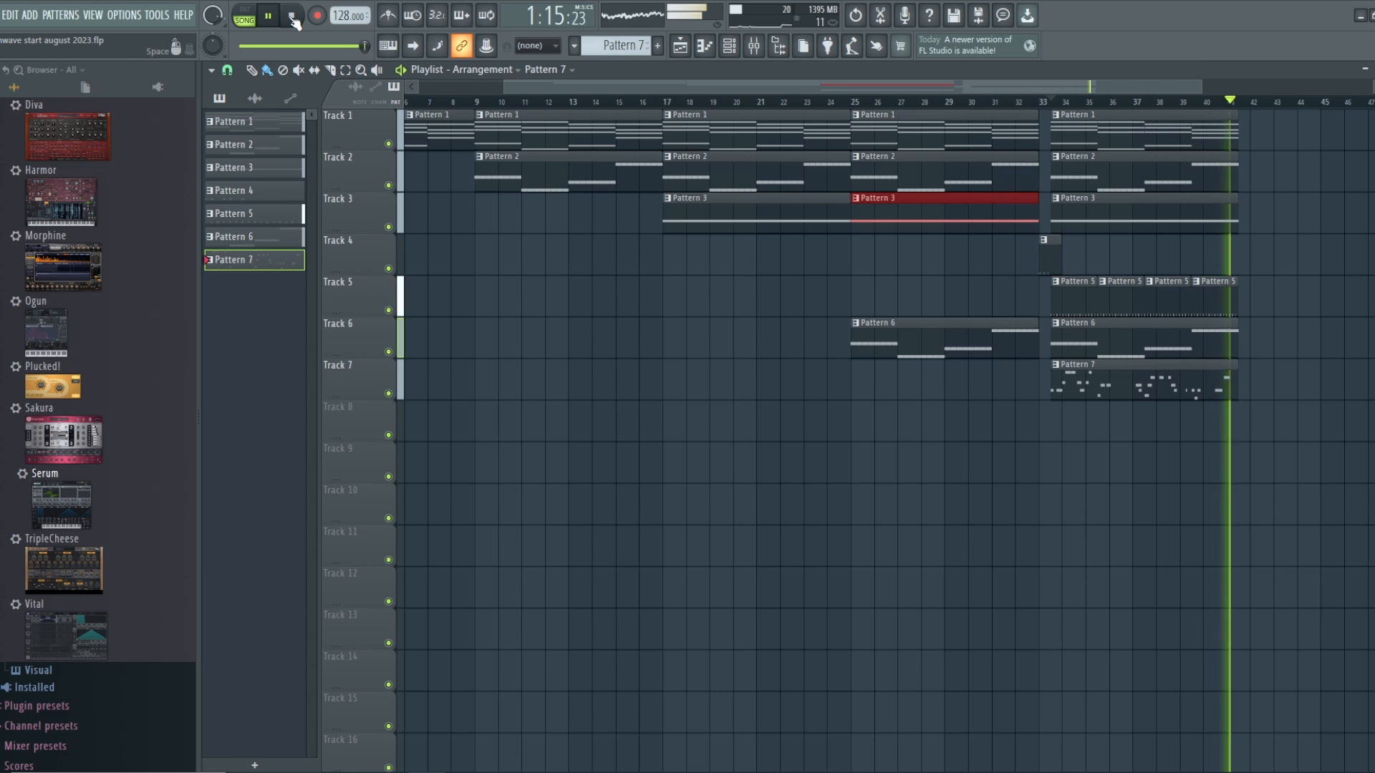
click(292, 17)
Review Pattern 7's notes in the piano roll and reopen the Serum #5 instrument over it.
click(703, 48)
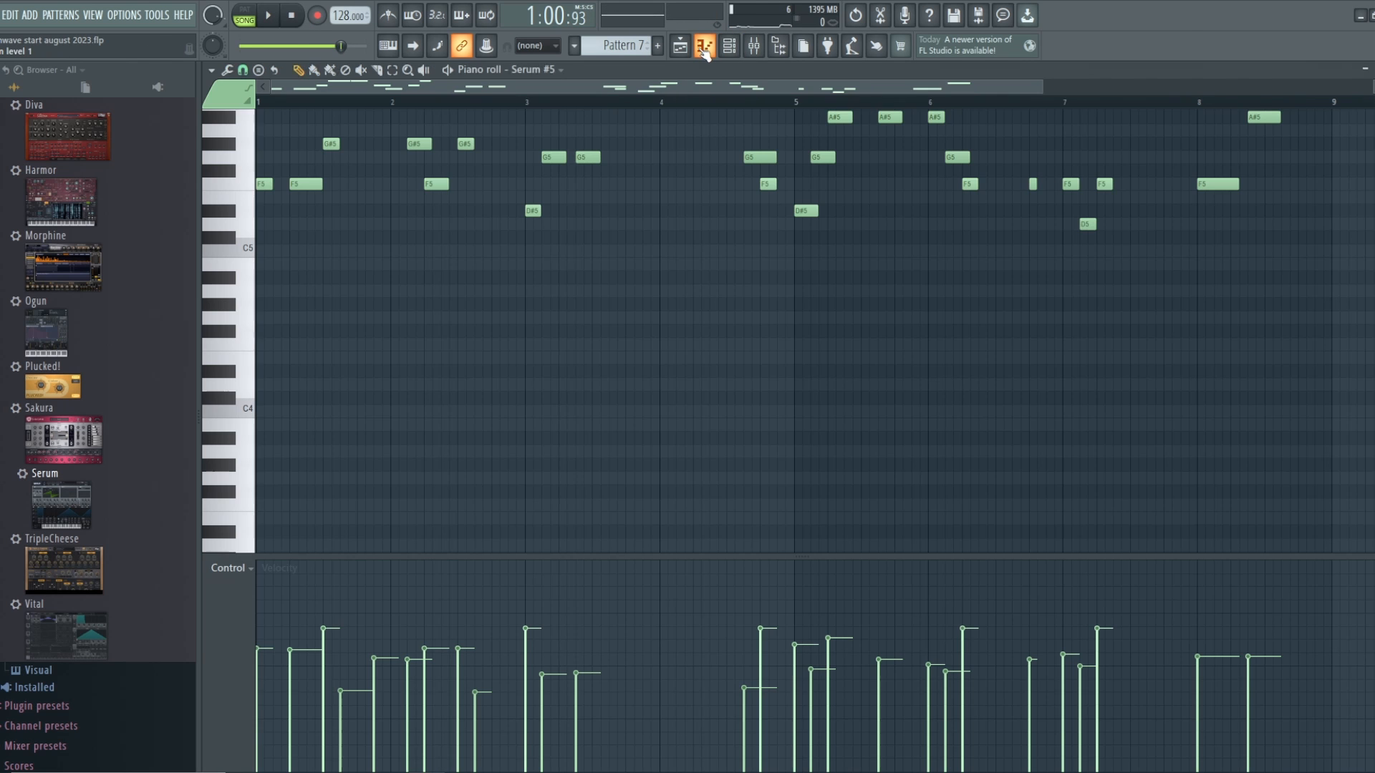
click(734, 48)
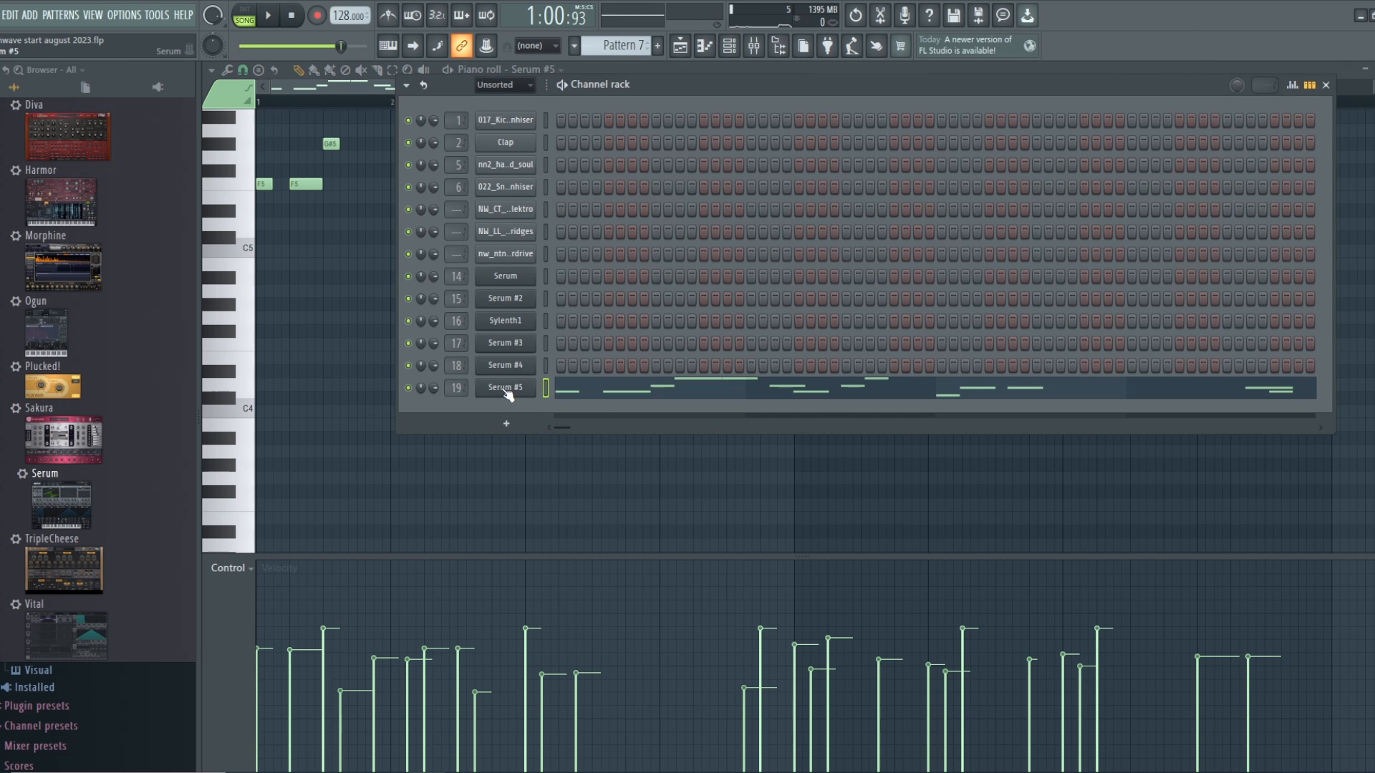
click(505, 390)
right_click(505, 391)
click(505, 390)
click(504, 390)
click(506, 389)
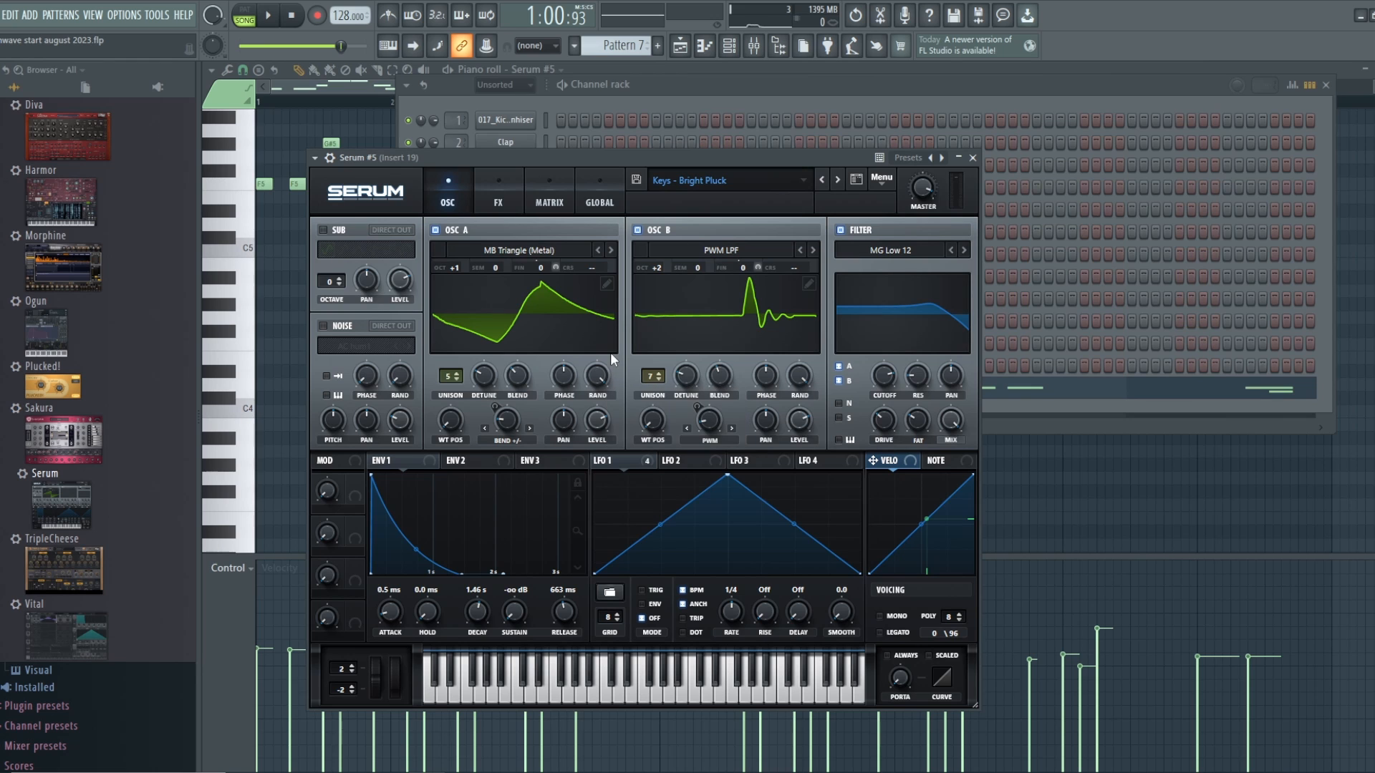
Audition the Bright Pluck preset with Osc B bypassed, compare it with Osc A bypassed, and leave both oscillators enabled.
click(638, 230)
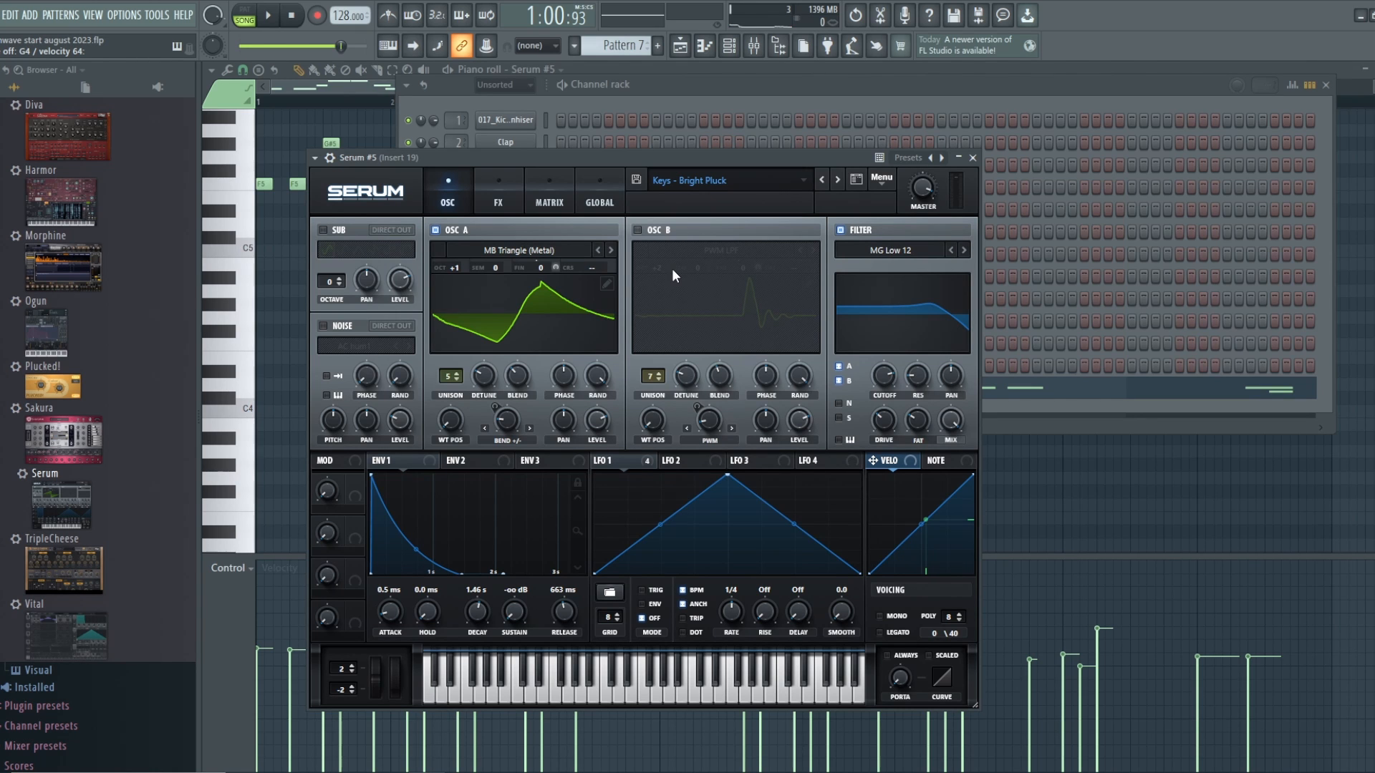
click(637, 230)
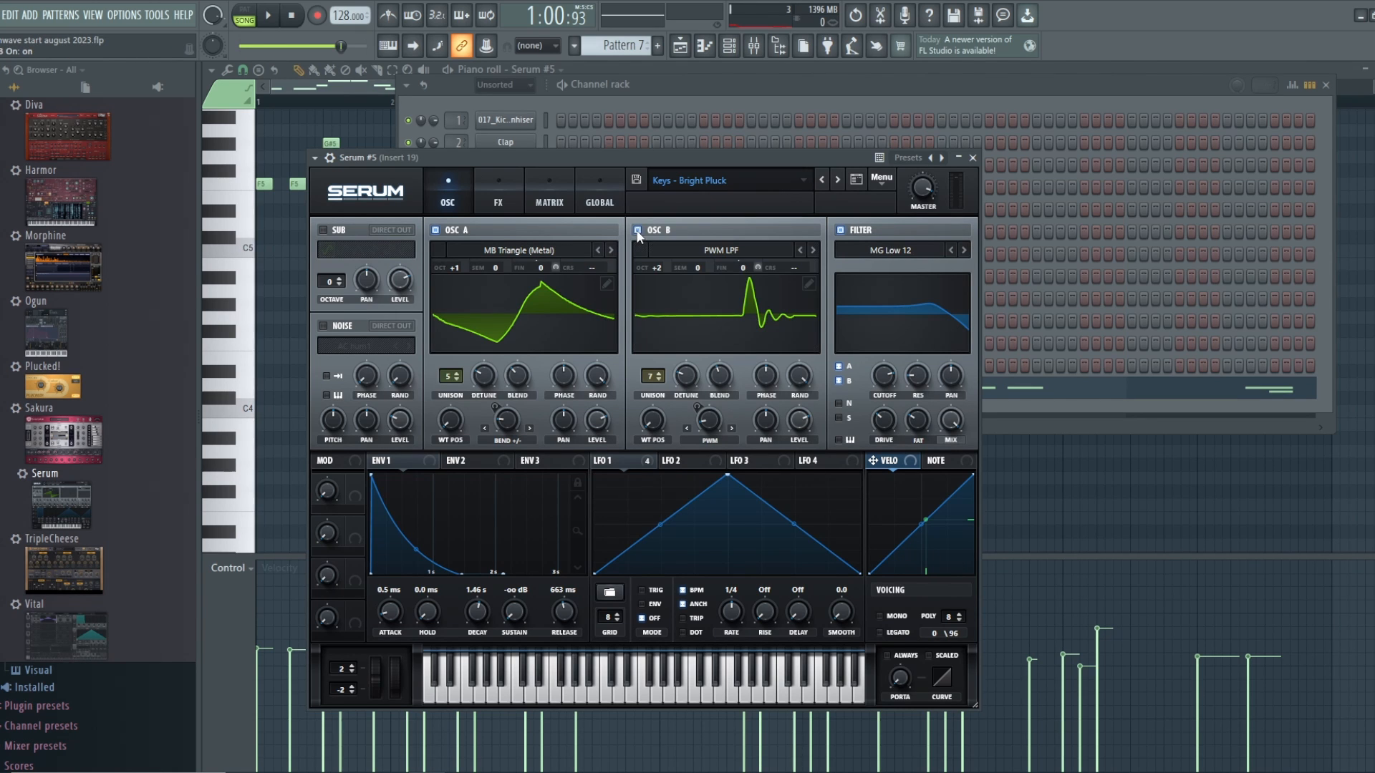
click(435, 230)
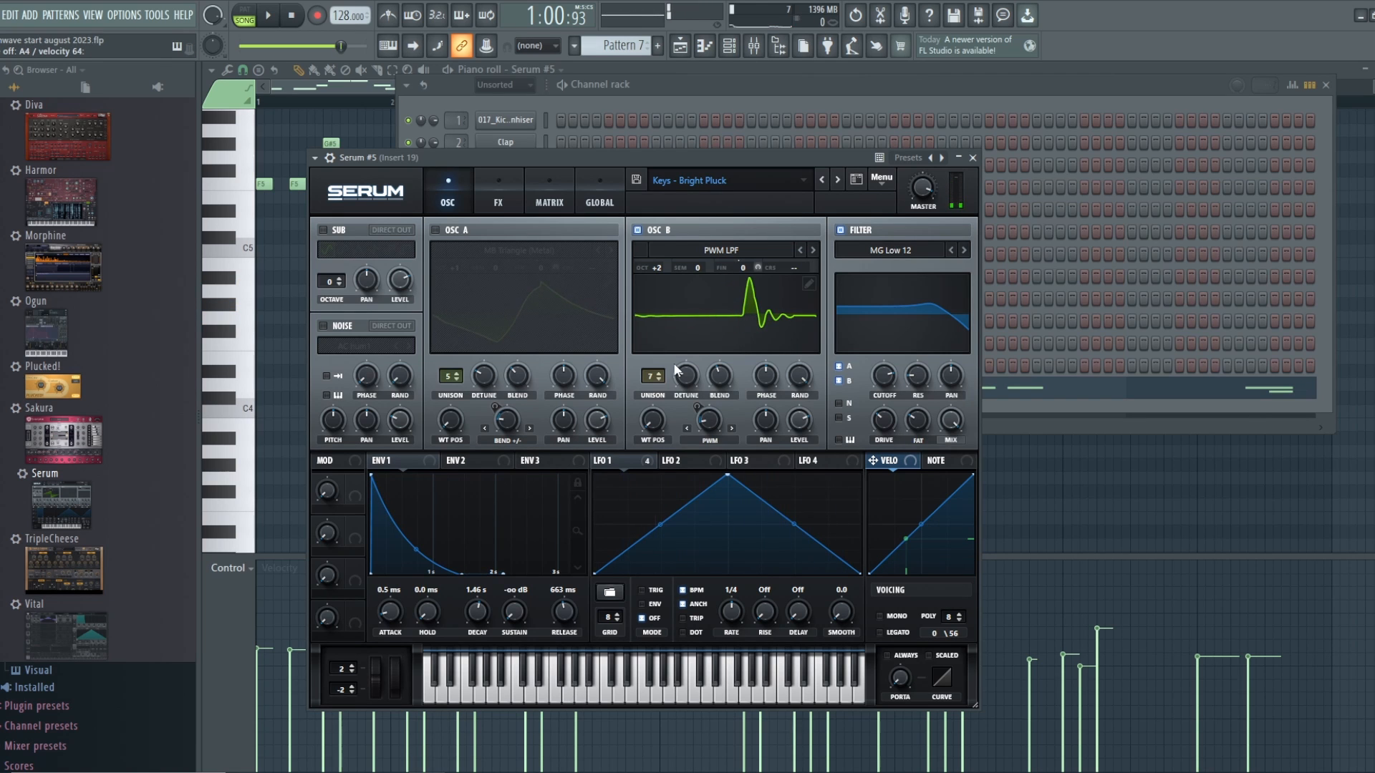
click(435, 230)
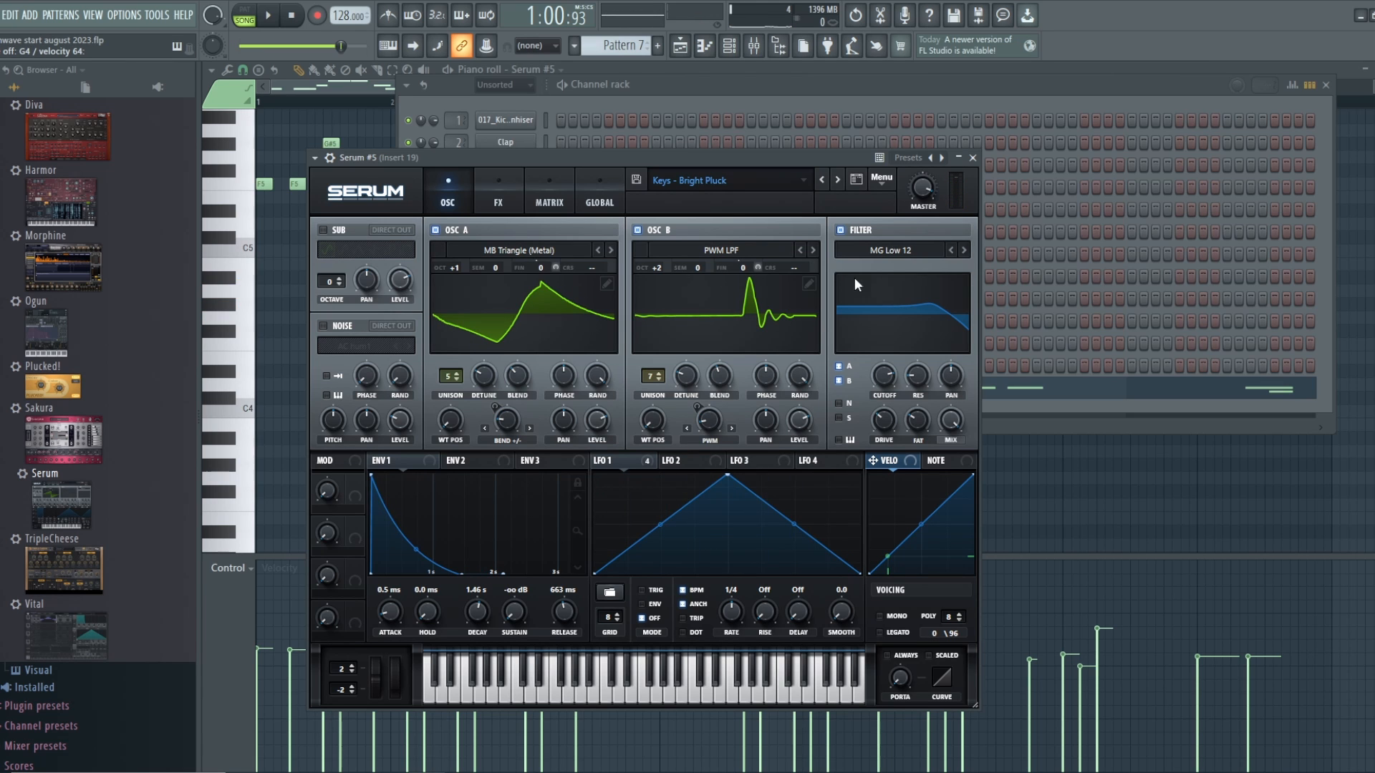
Examine the Bright Pluck preset's LFO 1 assignments, oscillator unison blend, MG Low 12 filter and Env 1.
click(643, 464)
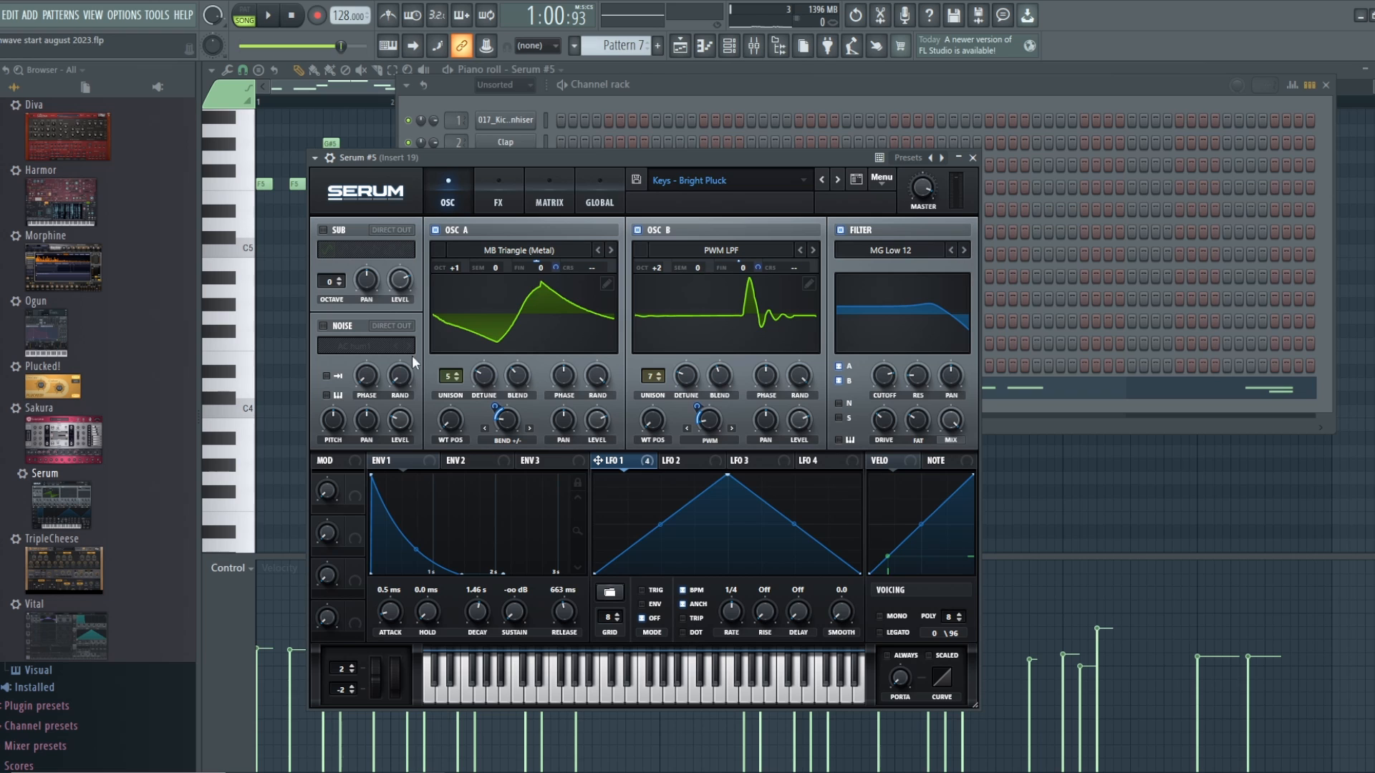
click(720, 375)
click(518, 376)
click(841, 231)
click(412, 464)
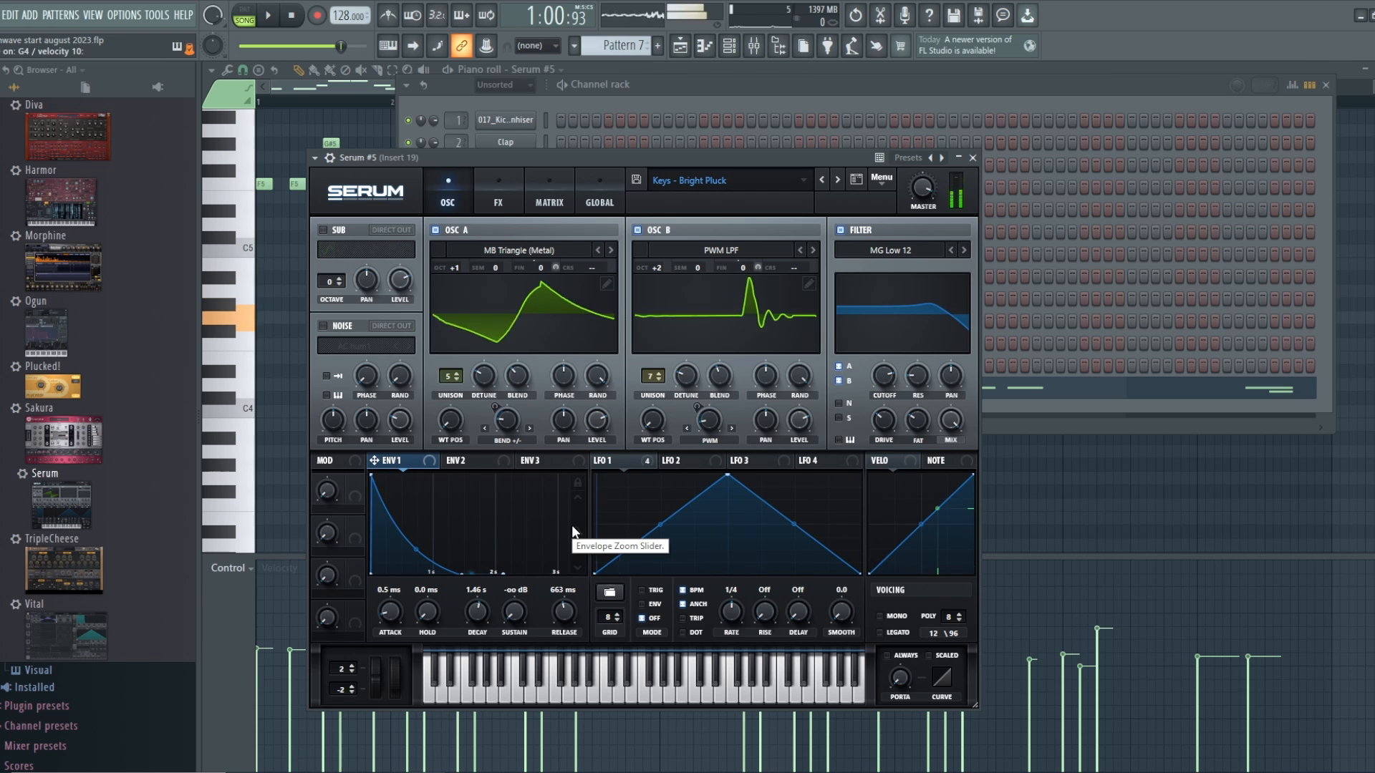
Show the Bright Pluck preset's effects chain.
click(487, 193)
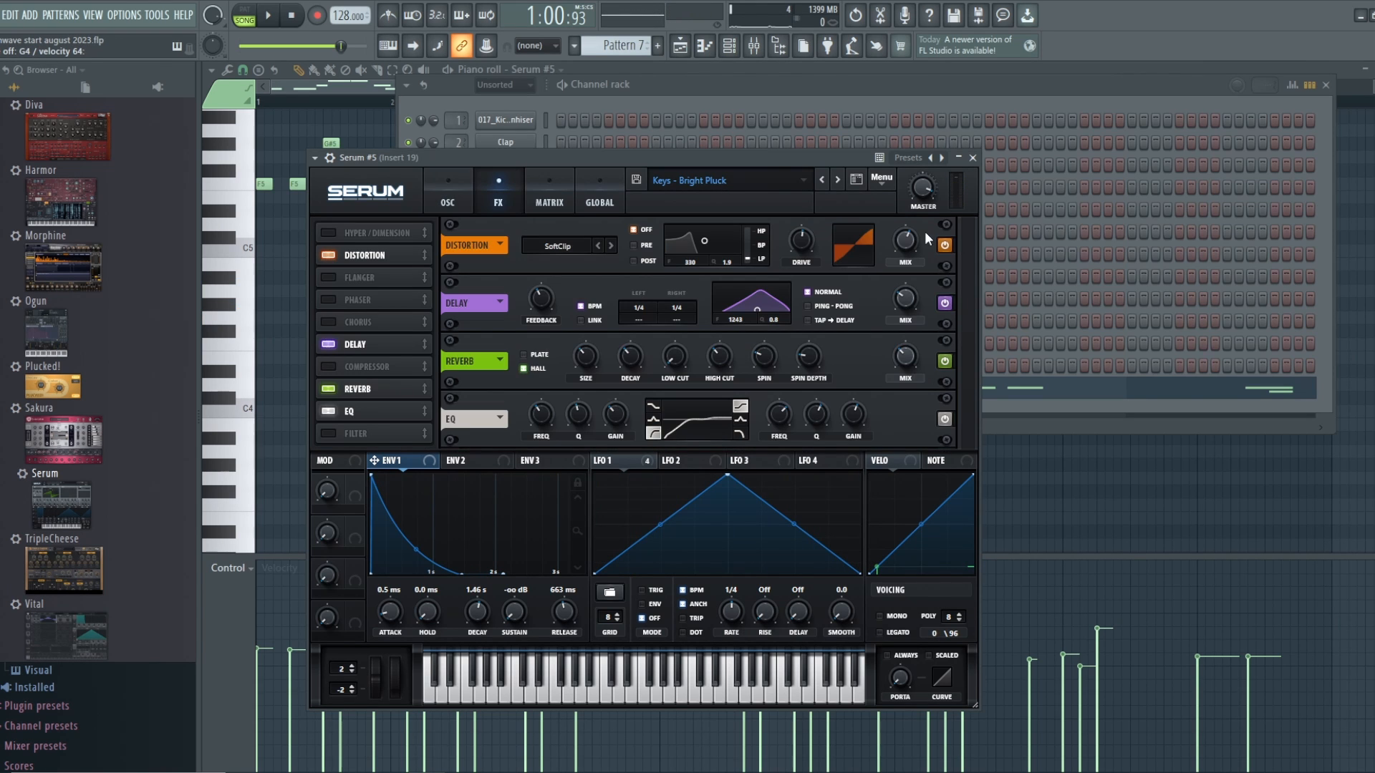